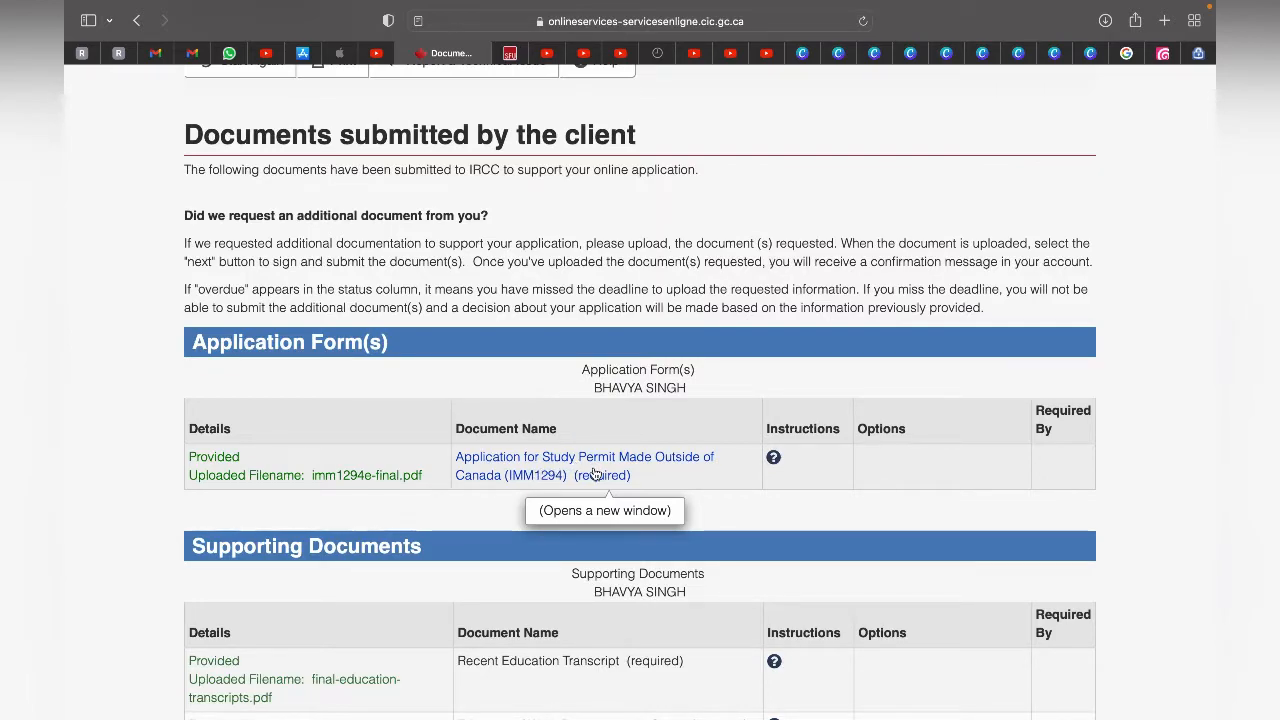
- Open the submitted Application for Study Permit Made Outside of Canada (IMM1294) from the application forms list
{"action": "left_click", "coordinate": [595, 474]}
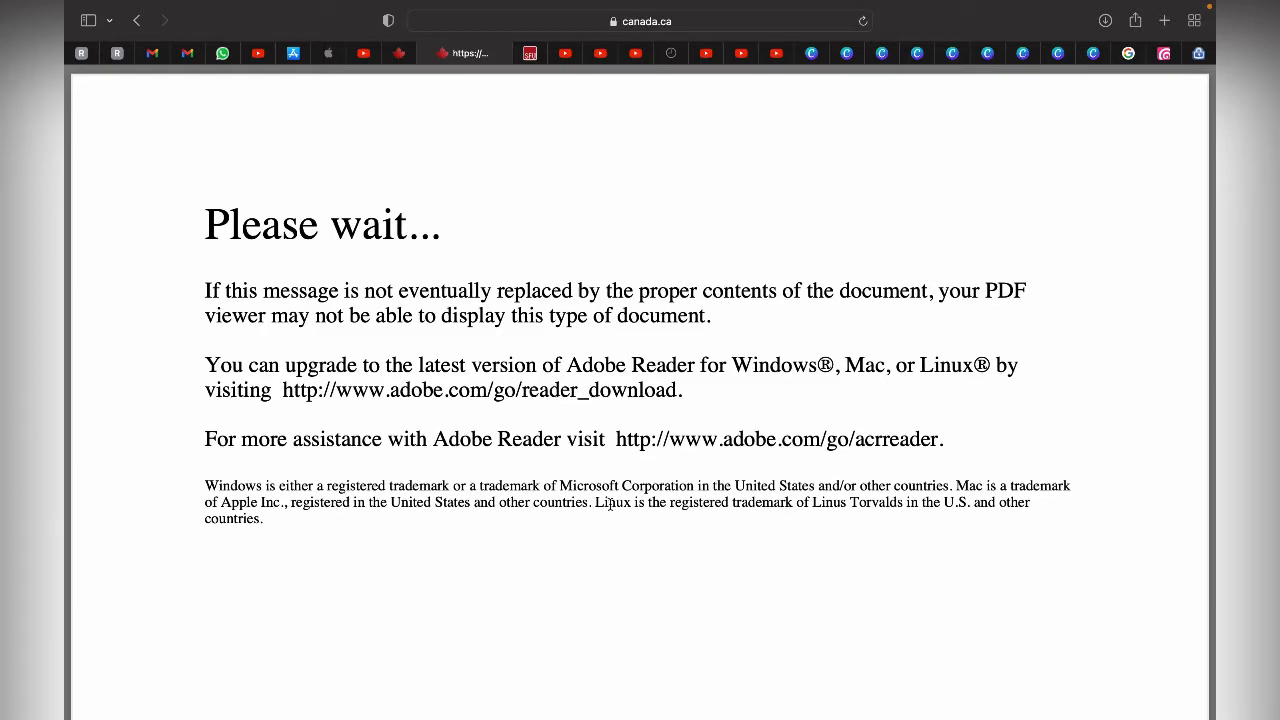
{"action": "mouse_move", "coordinate": [543, 700]}
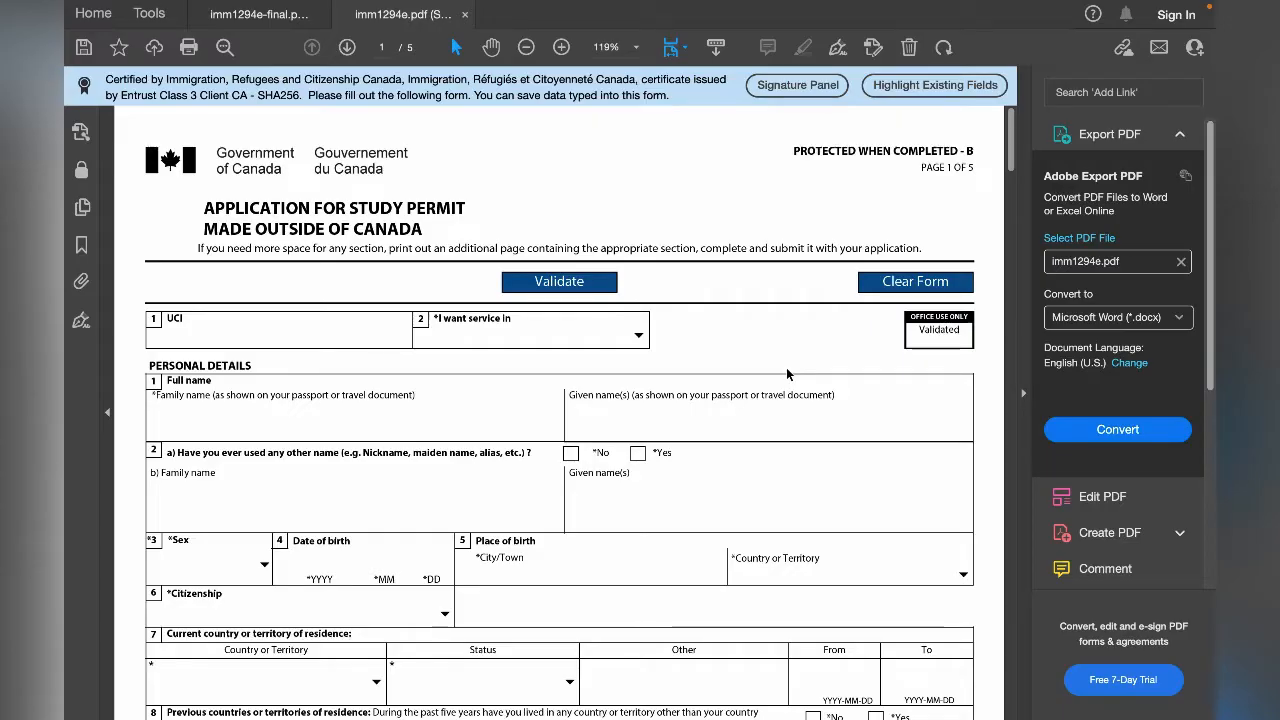
- In Adobe Acrobat Reader, look through the blank imm1294e.pdf form down to its last page and return to the beginning
{"action": "scroll", "coordinate": [762, 433], "scroll_direction": "down", "scroll_amount": 5}
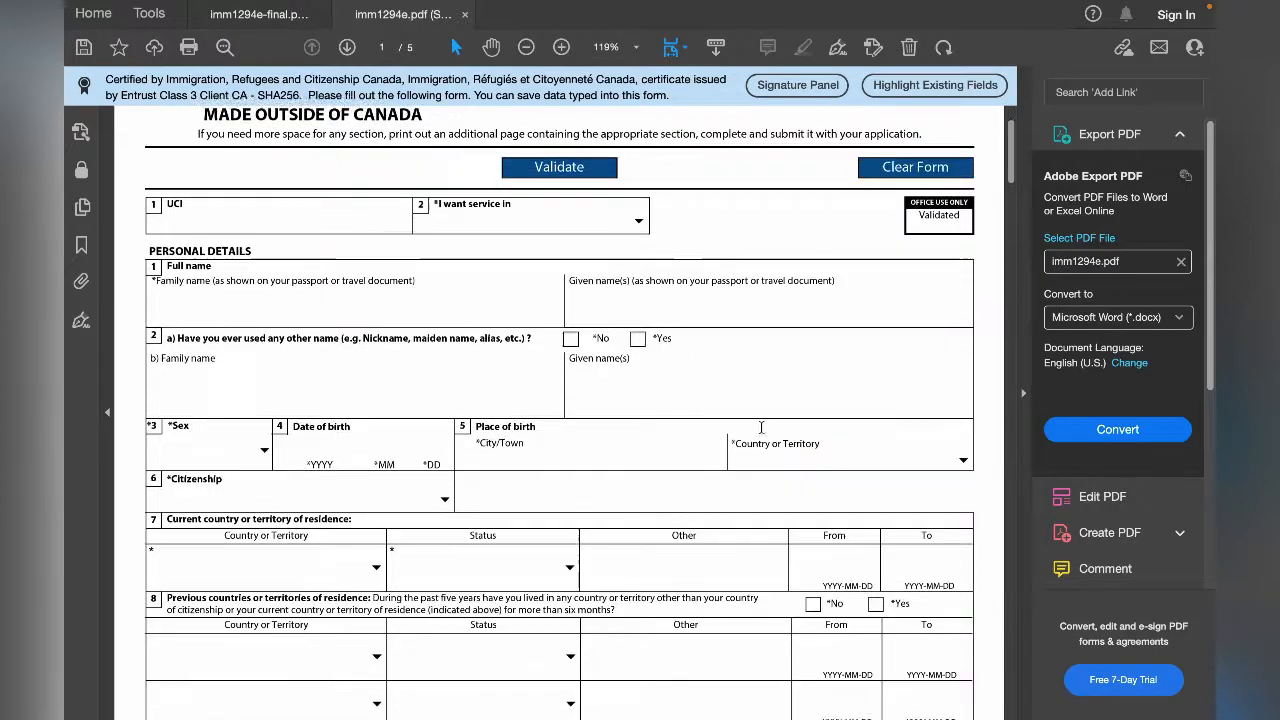
{"action": "scroll", "coordinate": [762, 433], "scroll_direction": "down", "scroll_amount": 20}
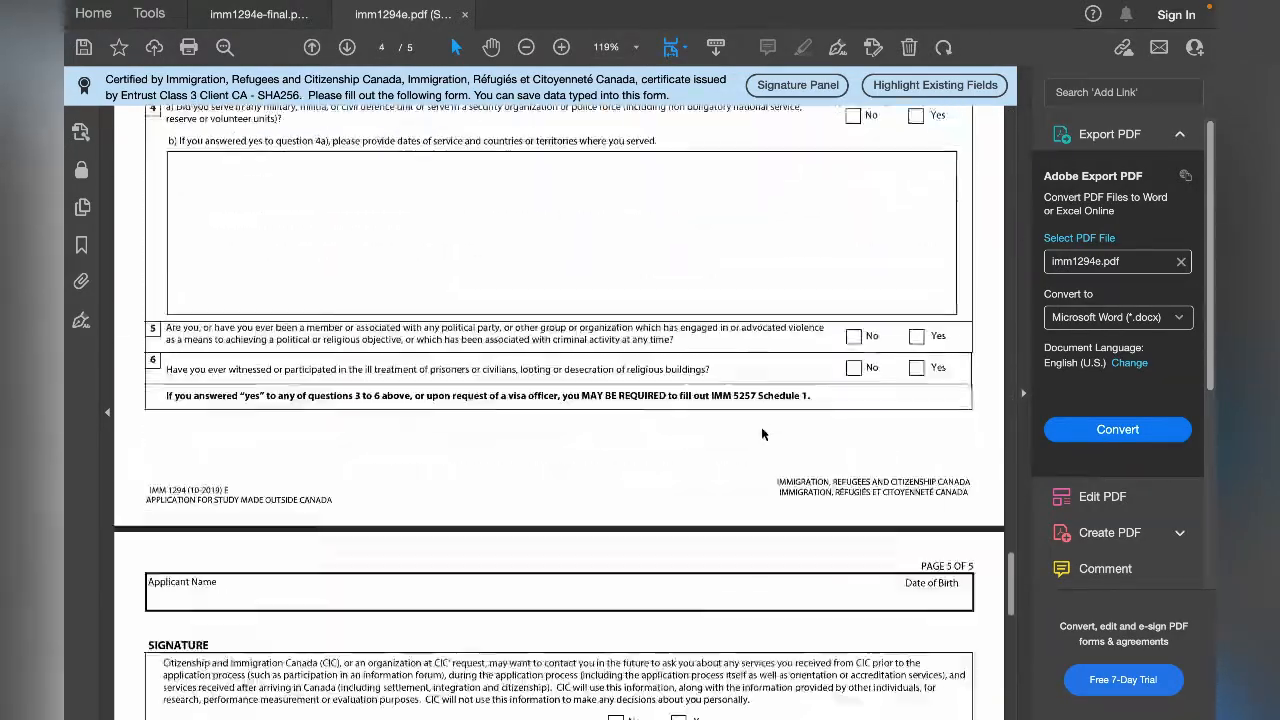
{"action": "scroll", "coordinate": [761, 434], "scroll_direction": "up", "scroll_amount": 3}
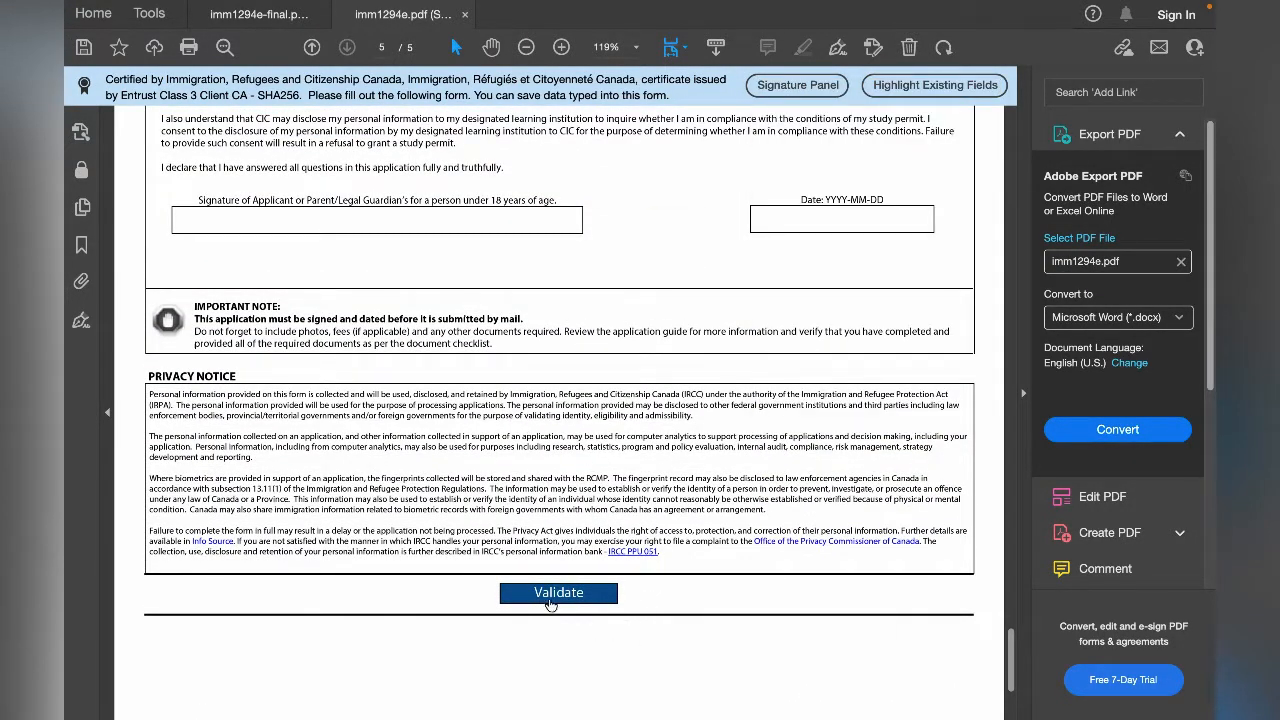
{"action": "scroll", "coordinate": [639, 555], "scroll_direction": "up", "scroll_amount": 15}
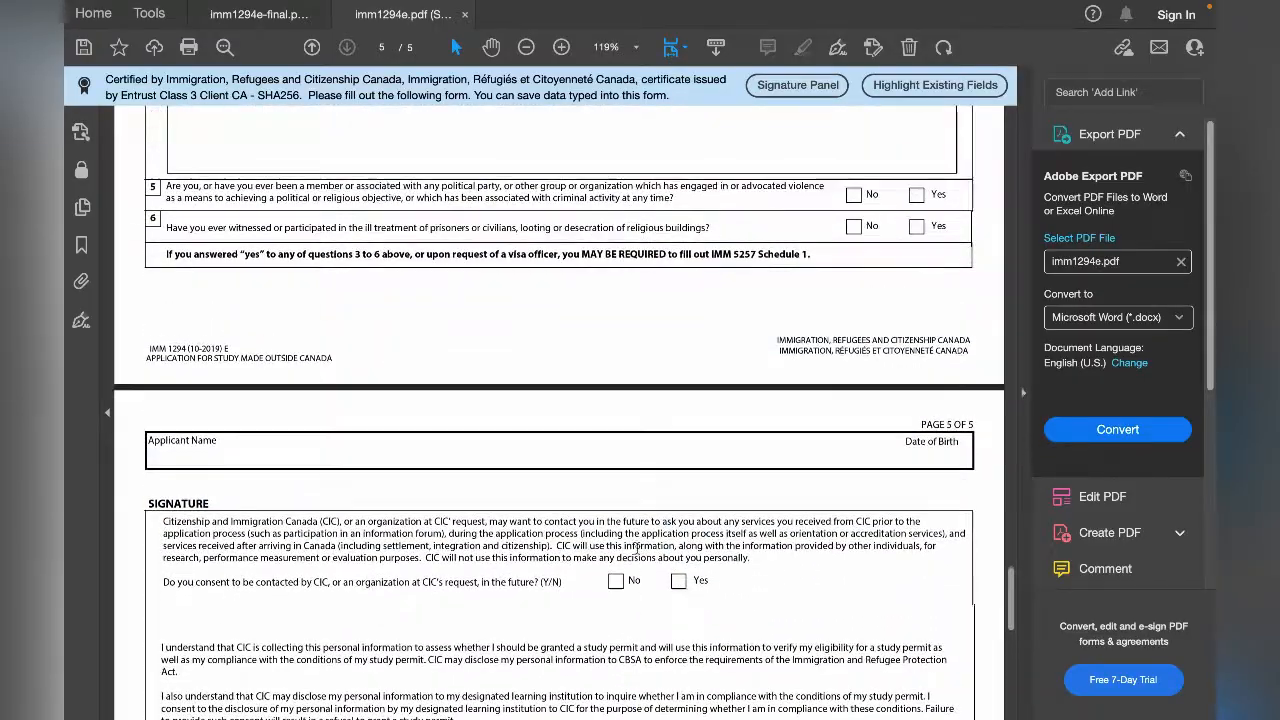
{"action": "scroll", "coordinate": [639, 555], "scroll_direction": "up", "scroll_amount": 15}
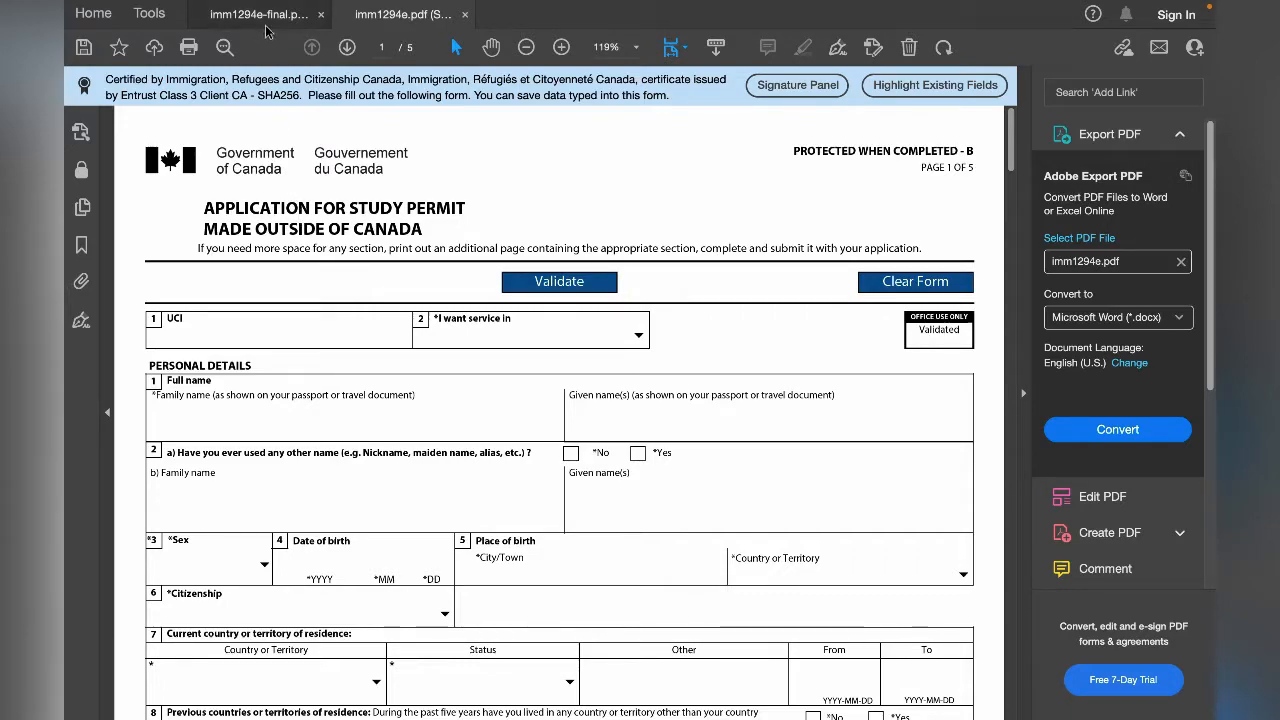
- Switch to the completed imm1294e-final.pdf form and check the language options for the service question
{"action": "left_click", "coordinate": [265, 25]}
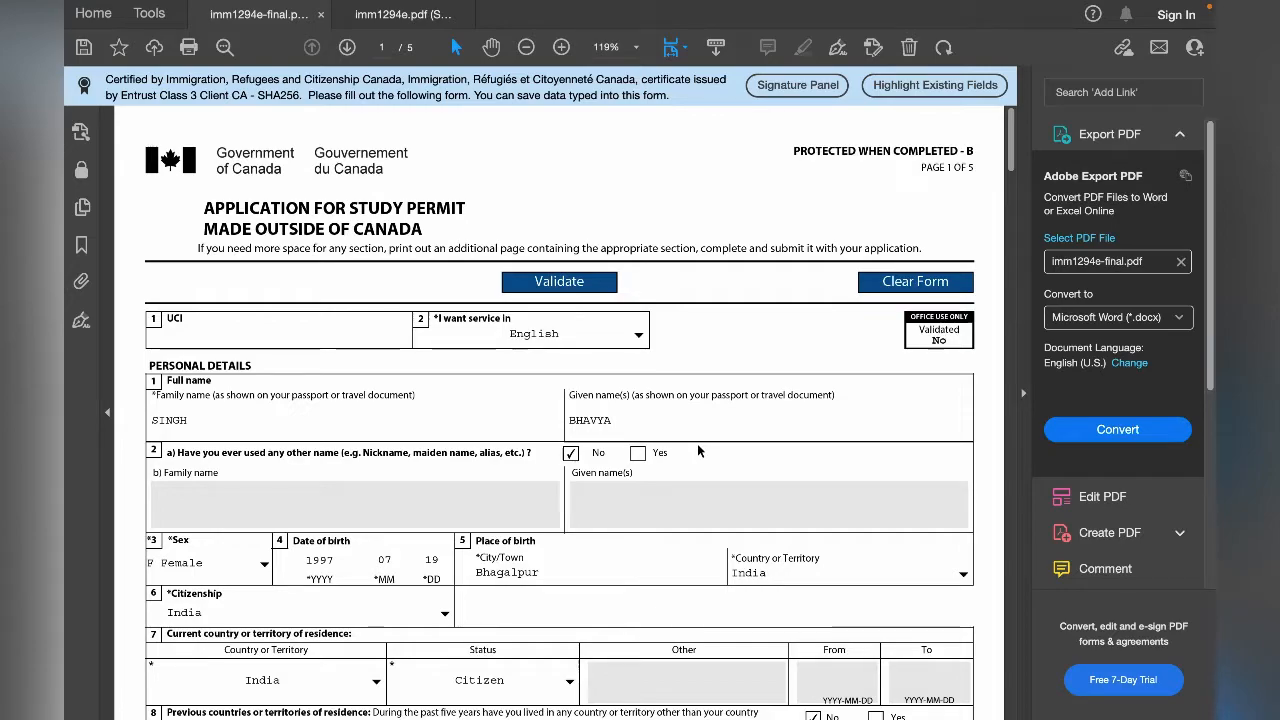
{"action": "scroll", "coordinate": [698, 450], "scroll_direction": "down", "scroll_amount": 1}
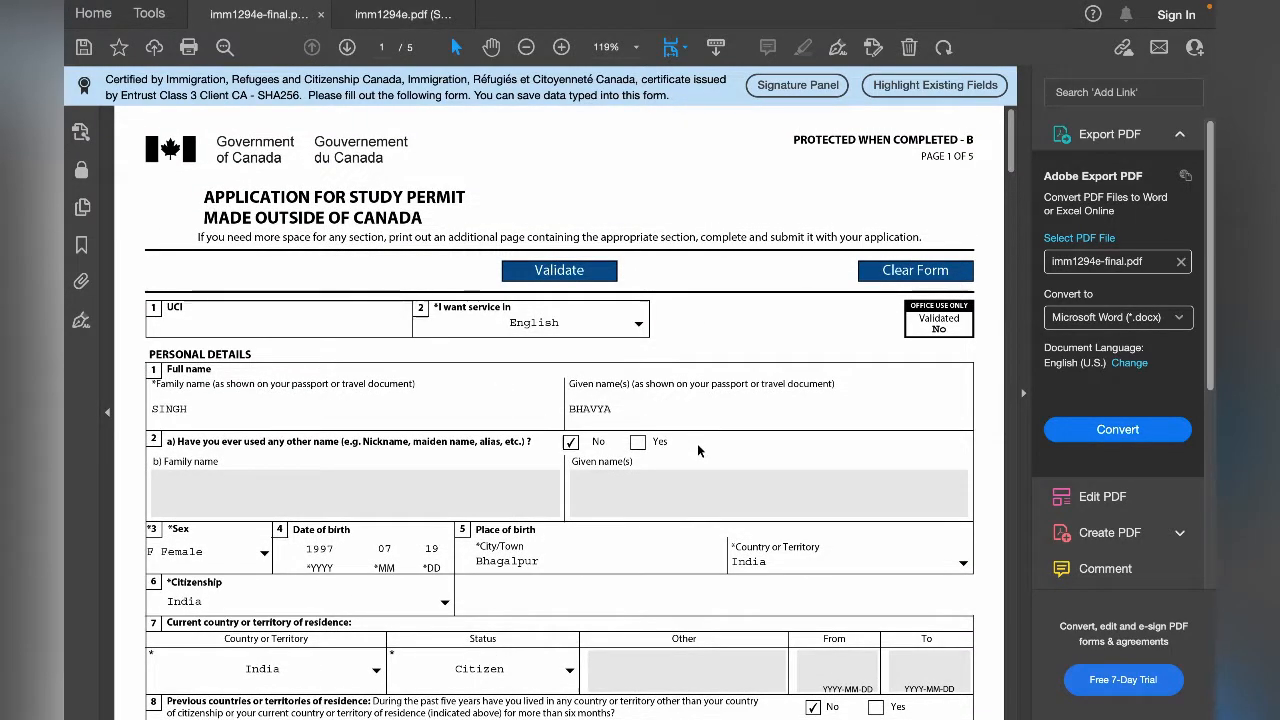
{"action": "scroll", "coordinate": [698, 450], "scroll_direction": "up", "scroll_amount": 1}
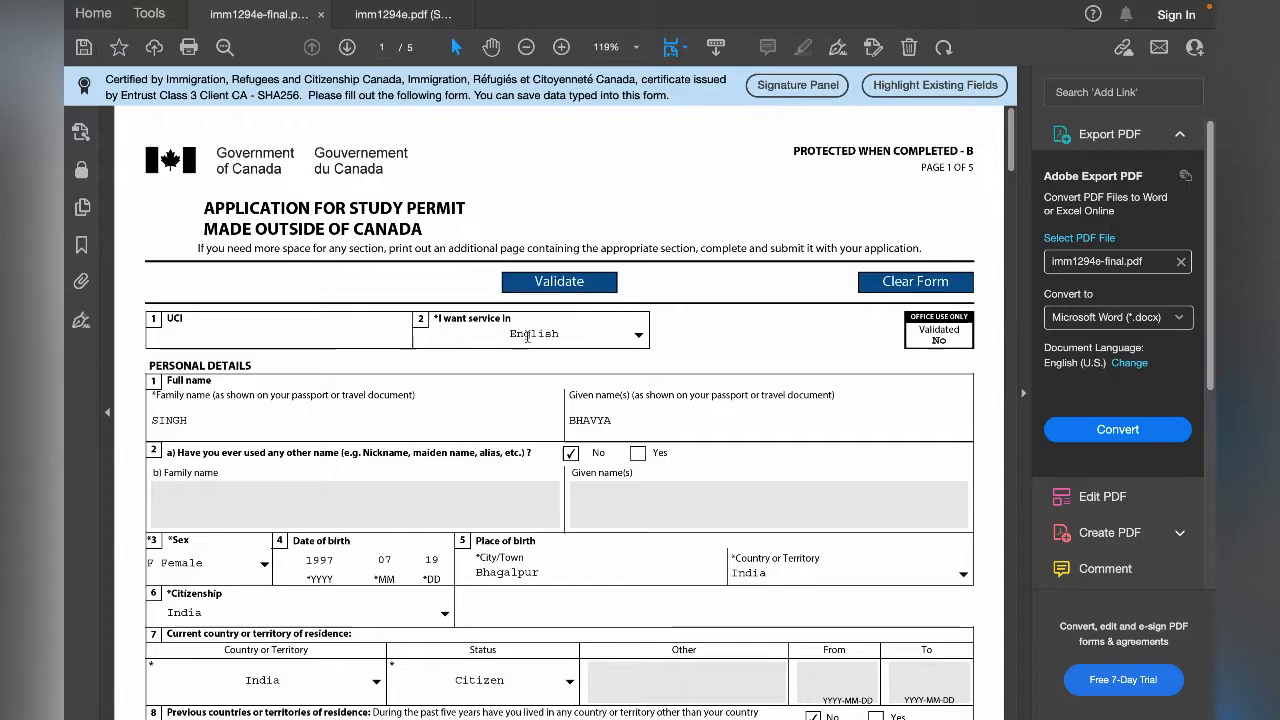
{"action": "left_click", "coordinate": [639, 337]}
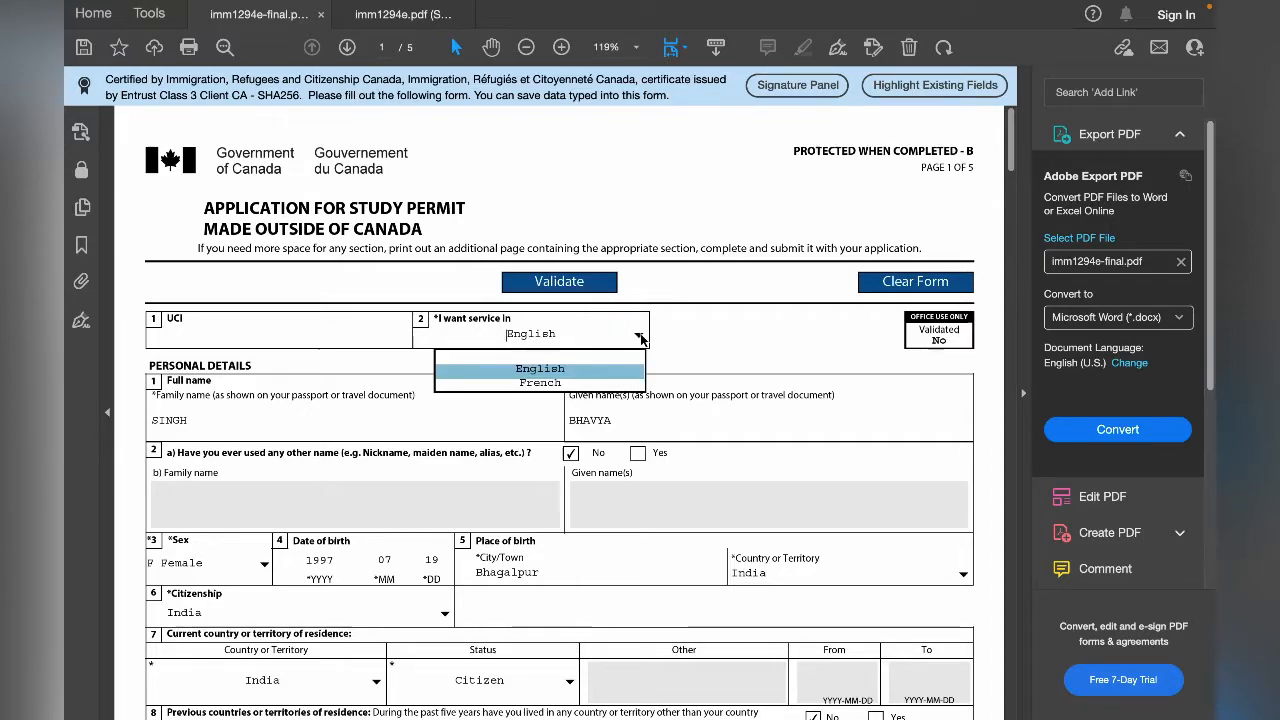
{"action": "left_click", "coordinate": [641, 339]}
{"action": "scroll", "coordinate": [532, 352], "scroll_direction": "down", "scroll_amount": 1}
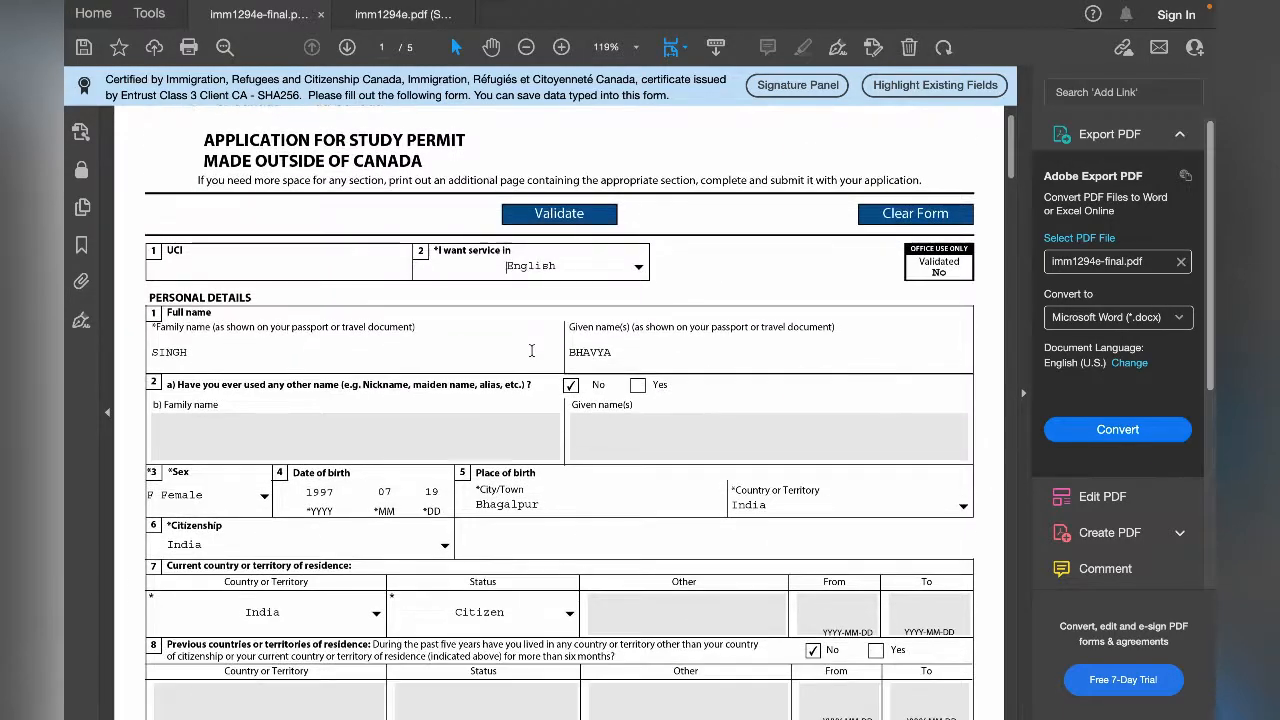
{"action": "scroll", "coordinate": [532, 351], "scroll_direction": "up", "scroll_amount": 1}
- Review the family name and given name fields under the full name question
{"action": "left_click", "coordinate": [213, 360]}
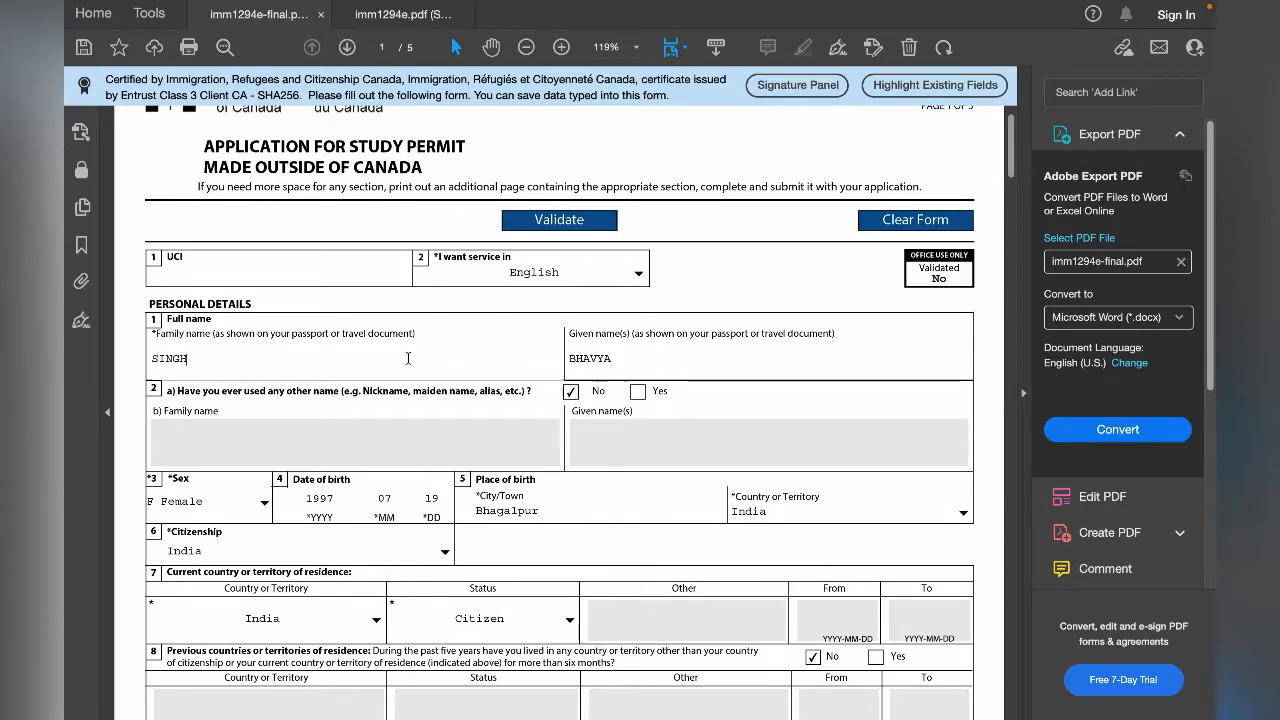
{"action": "left_click", "coordinate": [628, 364]}
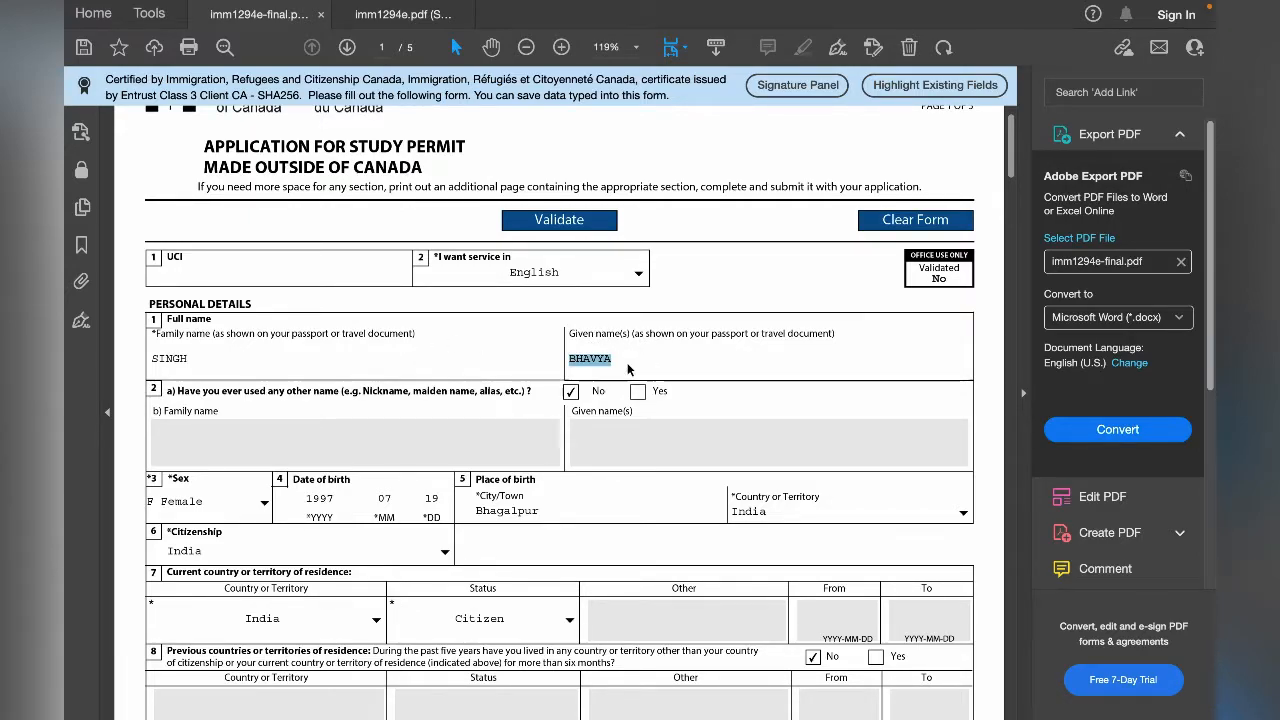
{"action": "left_click", "coordinate": [418, 409]}
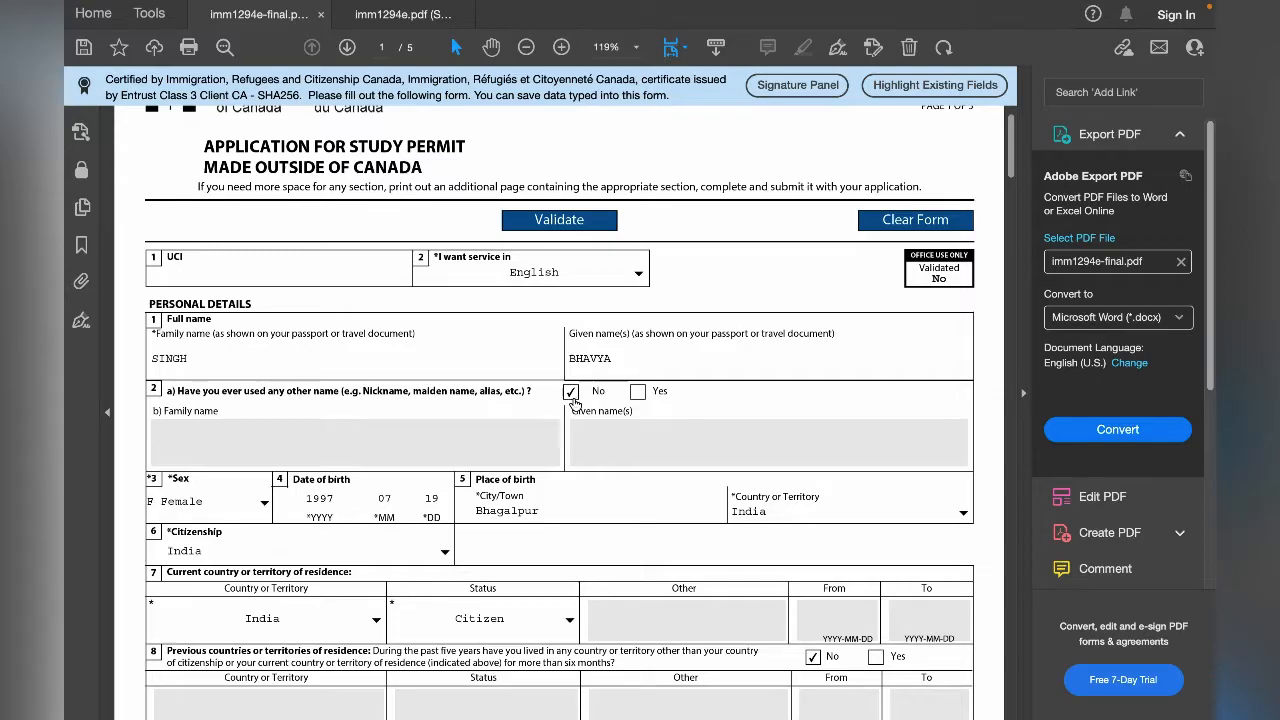
- Check the options for sex and review the city or town entered as place of birth
{"action": "scroll", "coordinate": [573, 398], "scroll_direction": "down", "scroll_amount": 3}
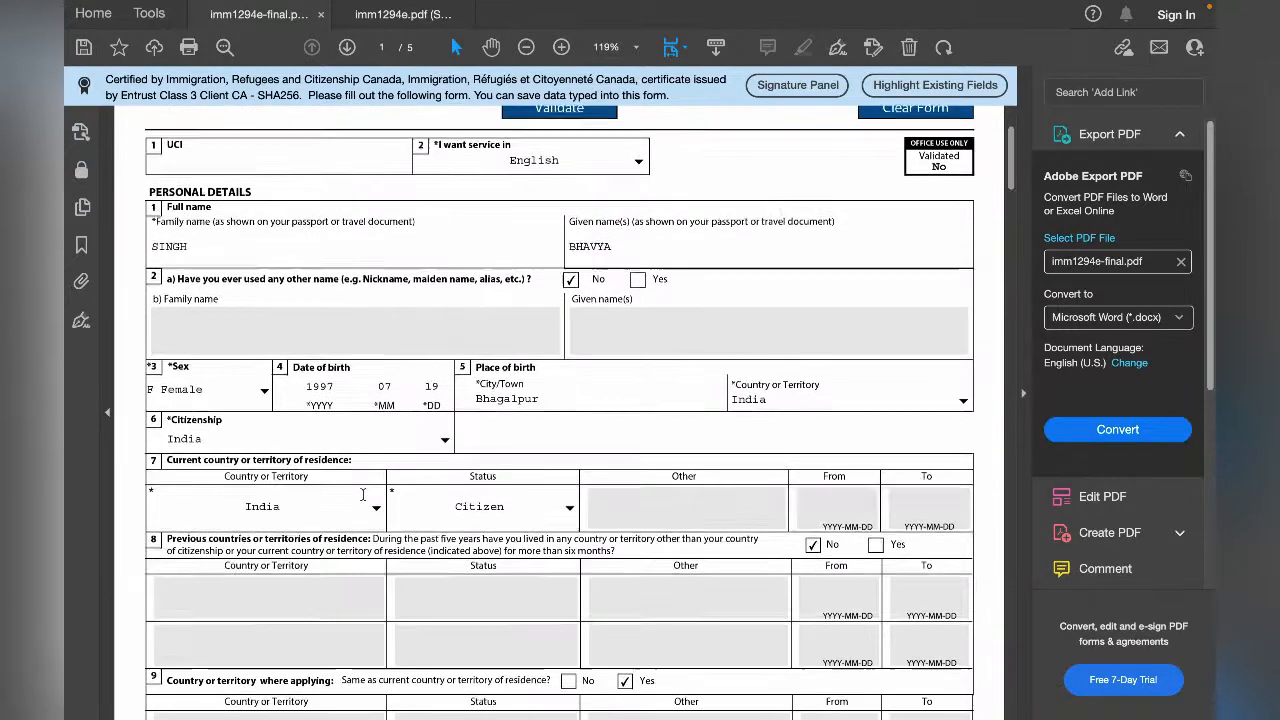
{"action": "left_click", "coordinate": [266, 394]}
{"action": "left_click", "coordinate": [266, 394]}
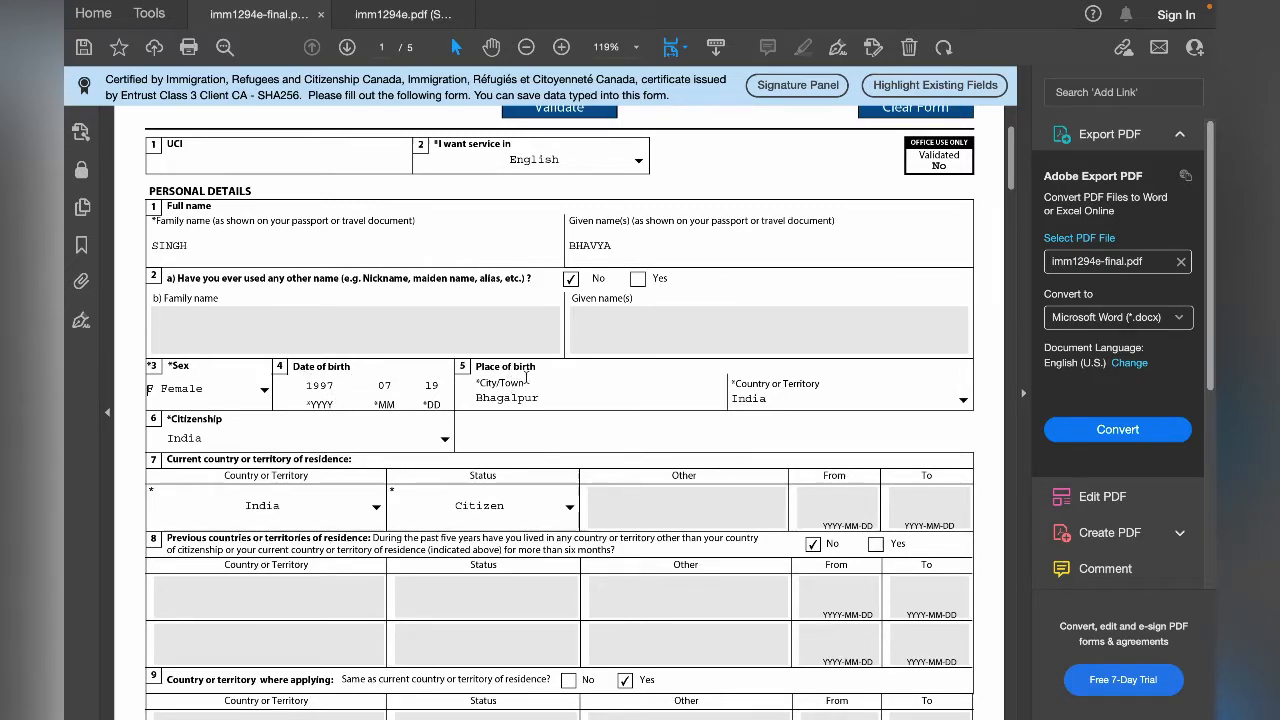
{"action": "double_click", "coordinate": [557, 400]}
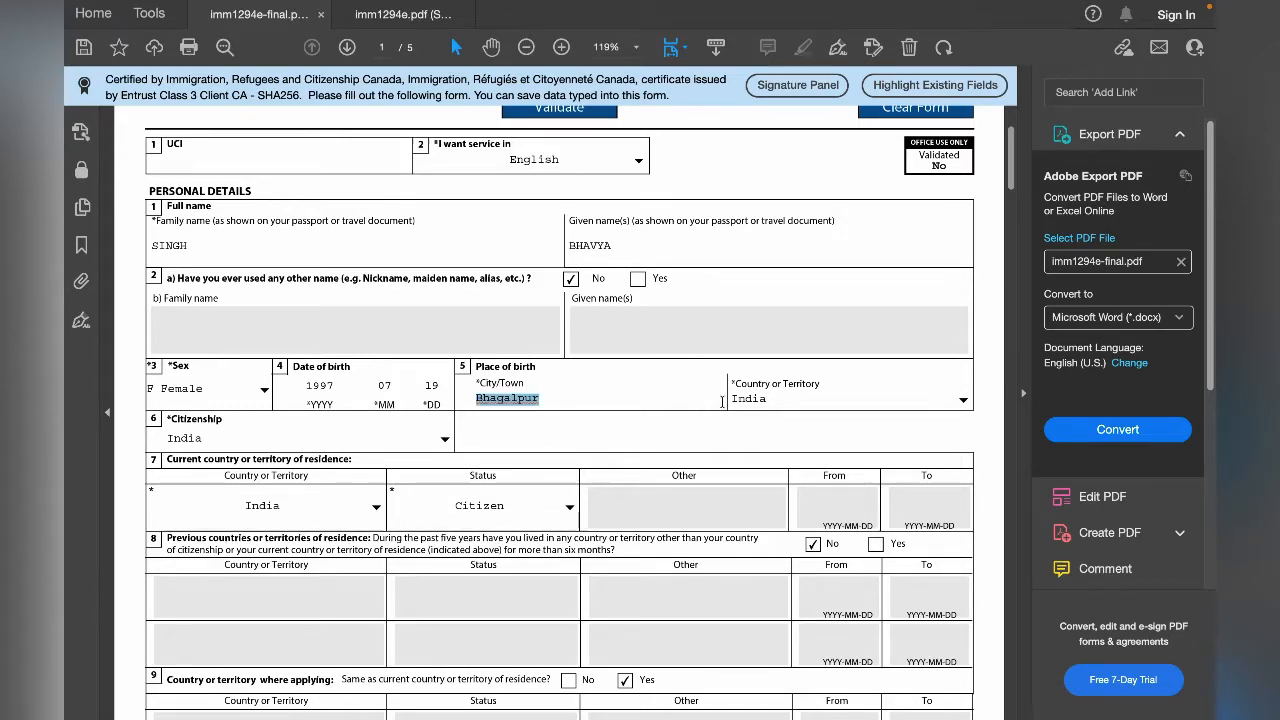
- Check the country lists for place of birth and citizenship, leaving both selections as they are
{"action": "left_click", "coordinate": [963, 400]}
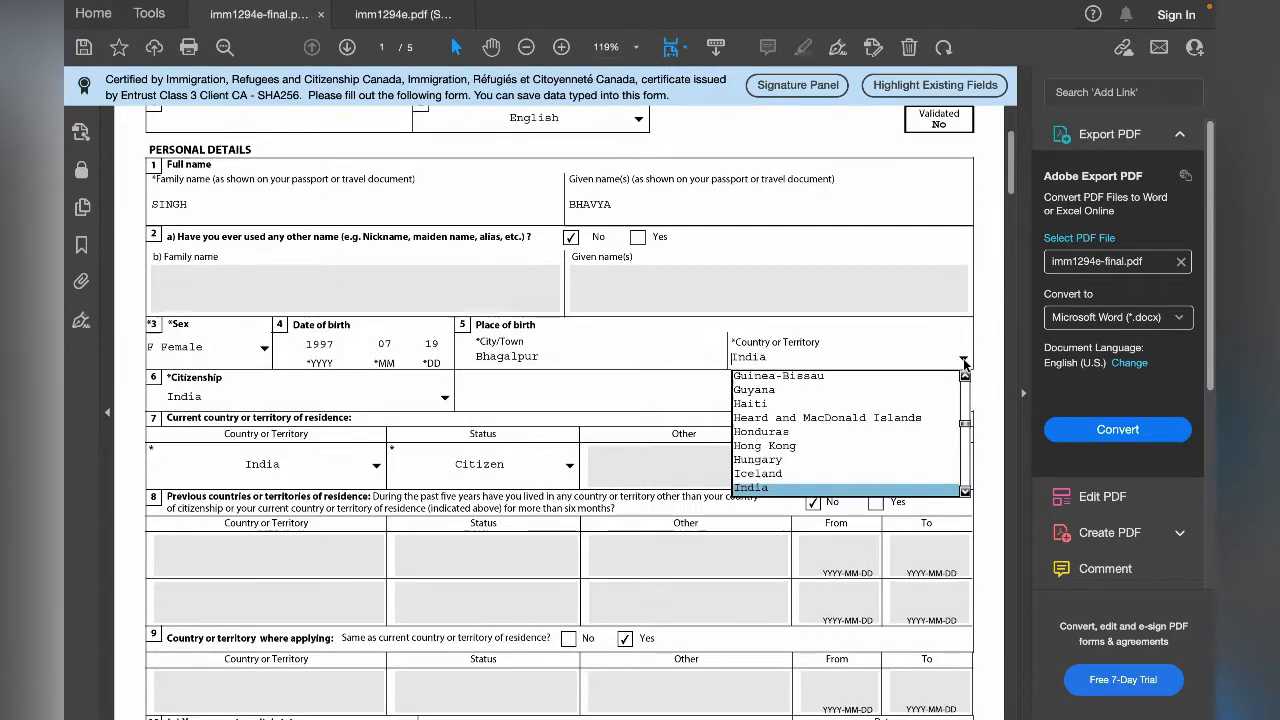
{"action": "left_click", "coordinate": [965, 363]}
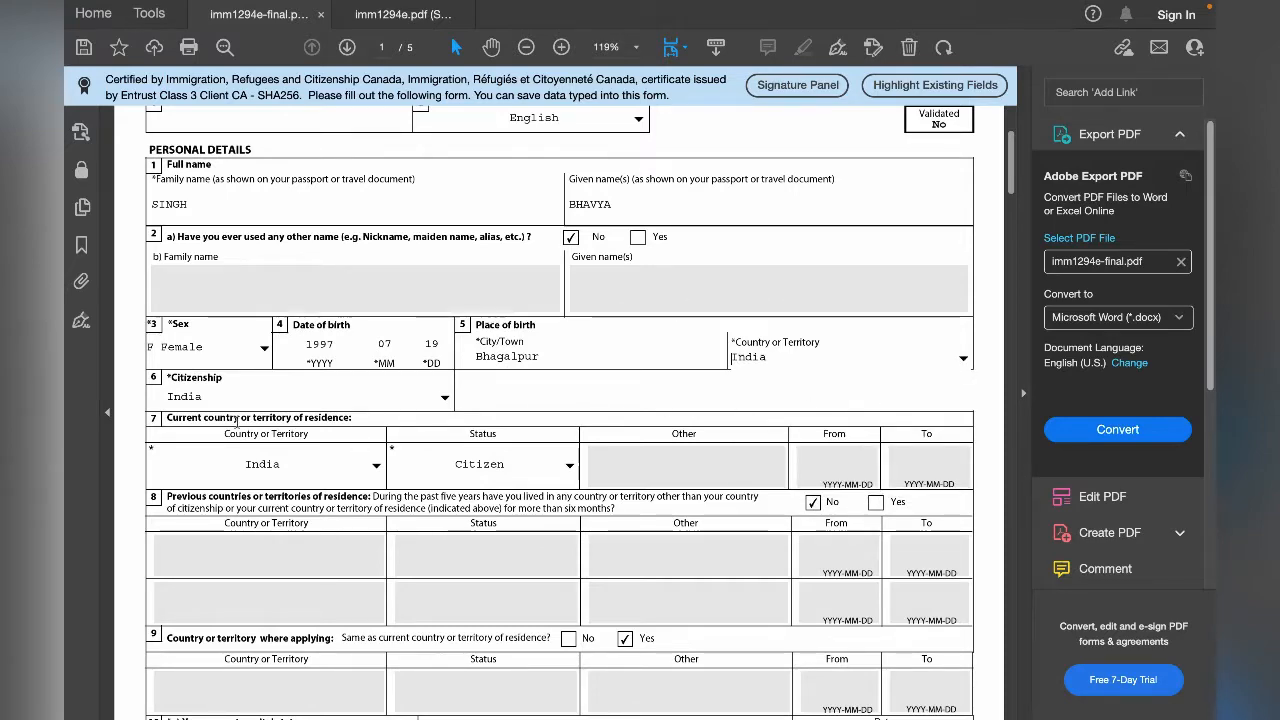
{"action": "left_click", "coordinate": [446, 399]}
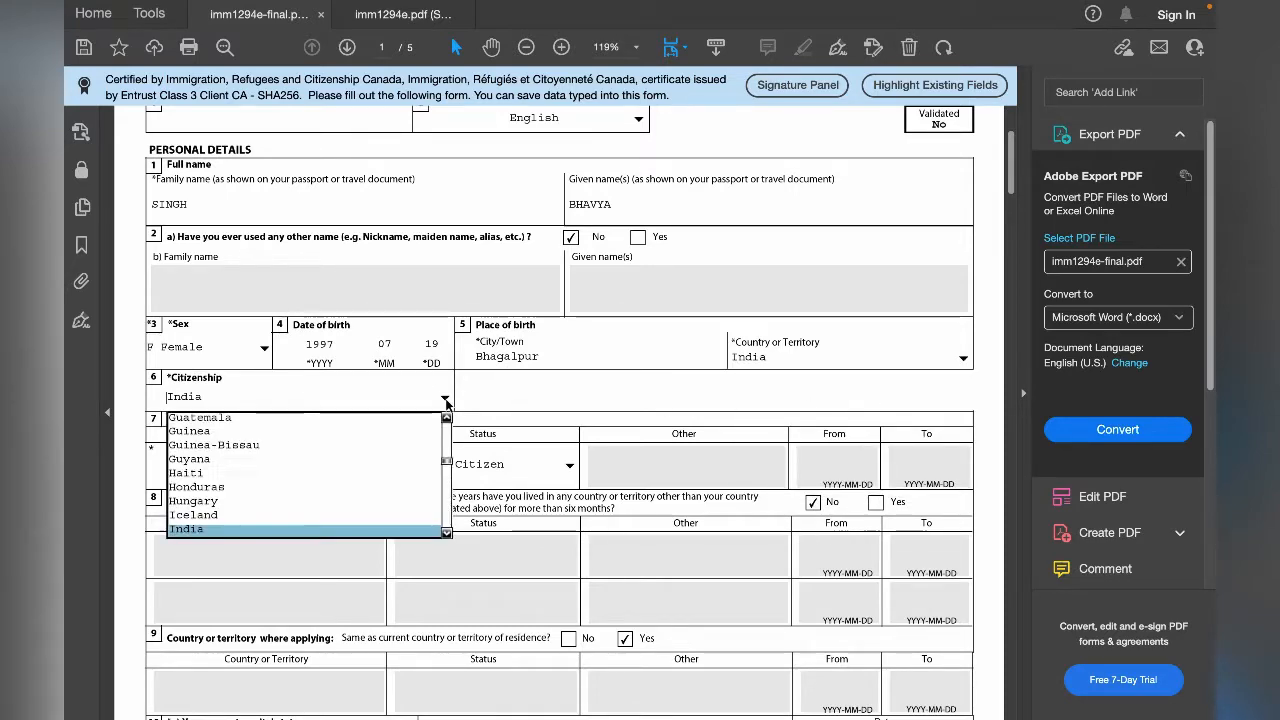
{"action": "left_click", "coordinate": [444, 400]}
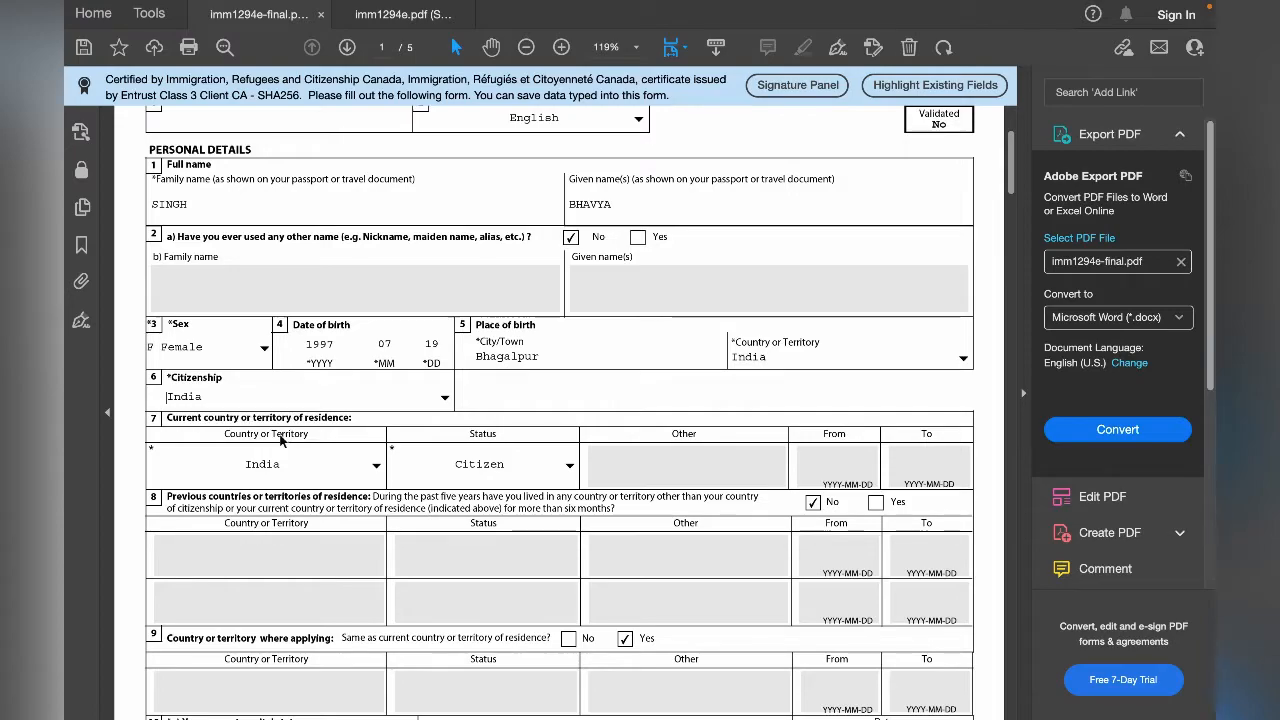
- Check the country and immigration status options under current country or territory of residence
{"action": "scroll", "coordinate": [280, 434], "scroll_direction": "down", "scroll_amount": 3}
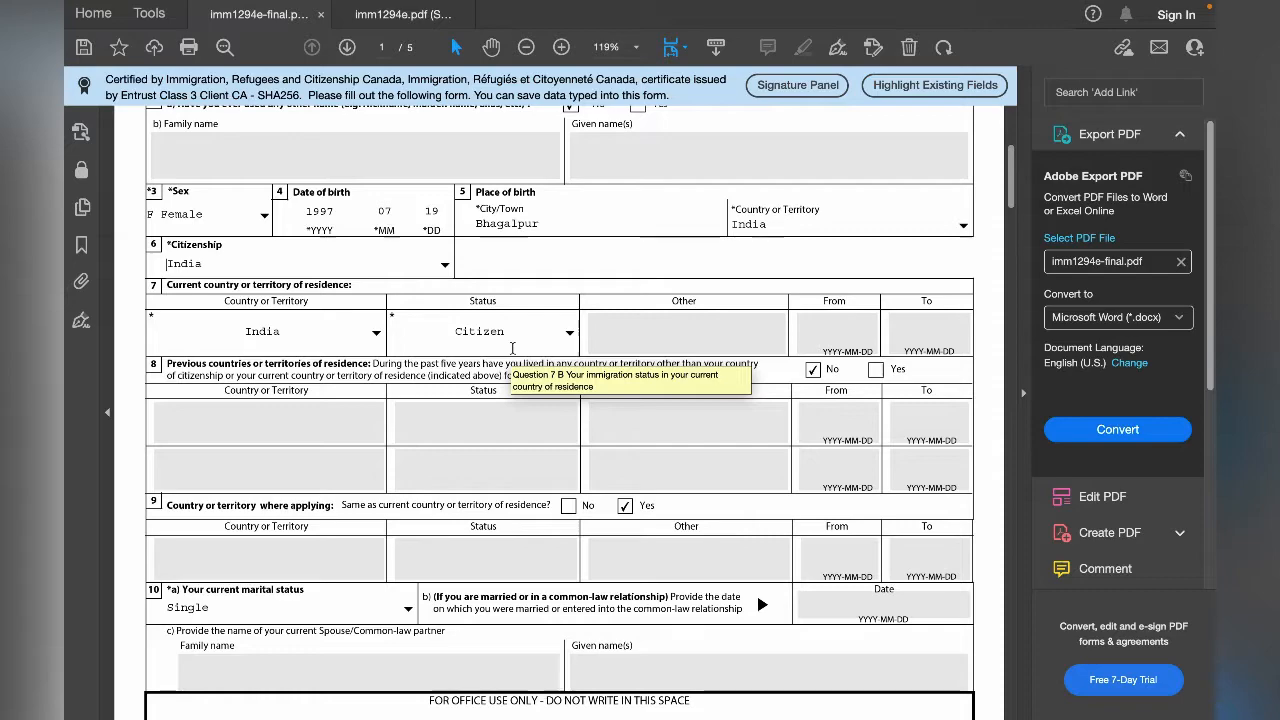
{"action": "left_click", "coordinate": [377, 334]}
{"action": "left_click", "coordinate": [377, 334]}
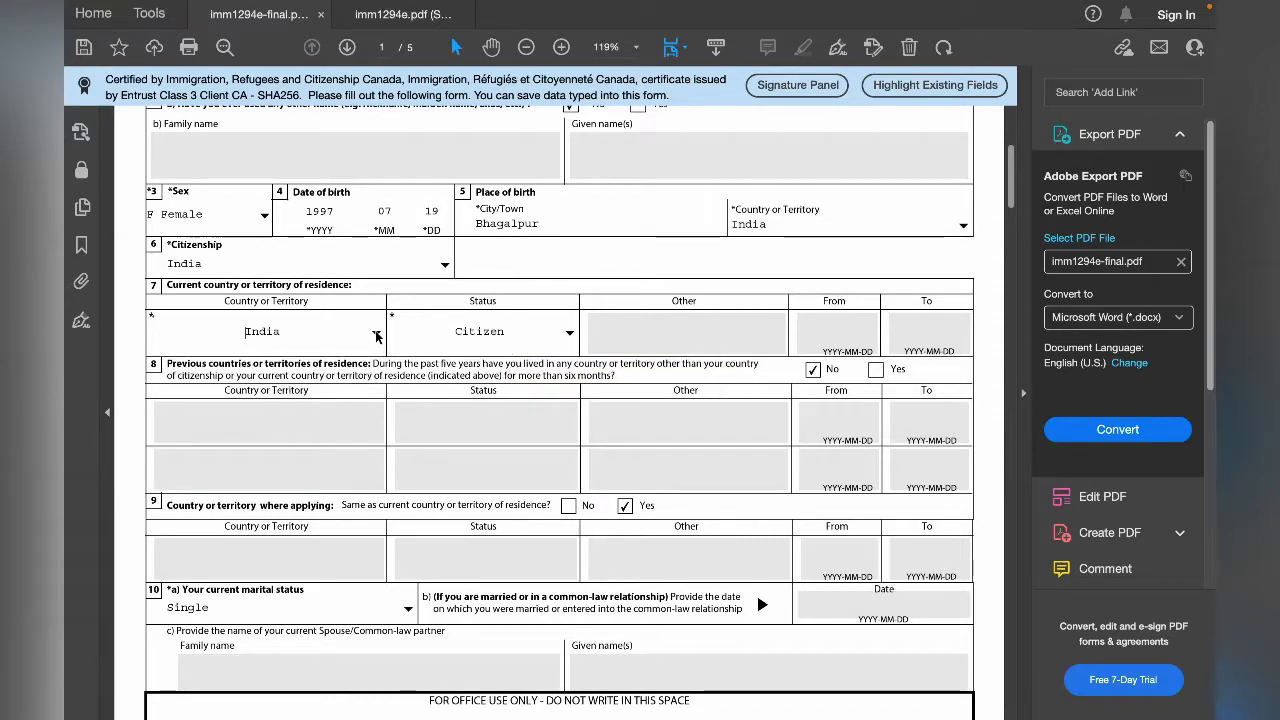
{"action": "left_click", "coordinate": [570, 334]}
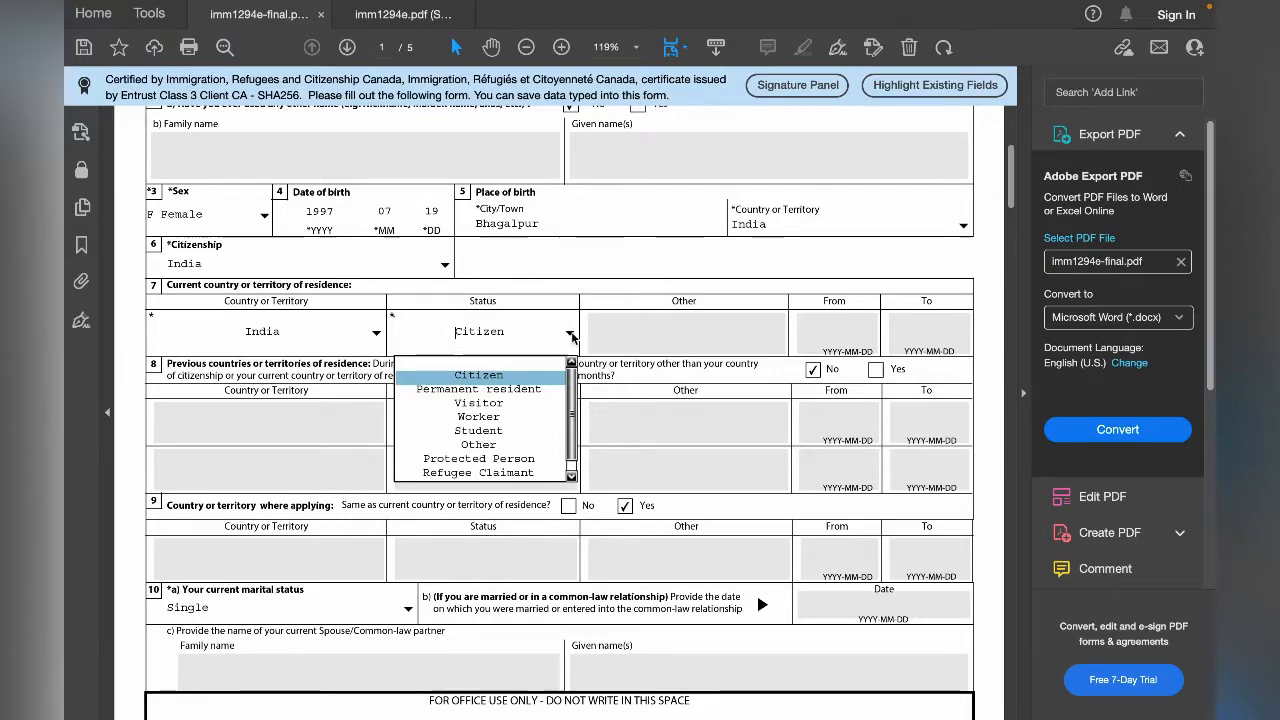
{"action": "left_click", "coordinate": [571, 336]}
- Review question 8 about previous countries or territories of residence during the past five years
{"action": "scroll", "coordinate": [582, 358], "scroll_direction": "down", "scroll_amount": 1}
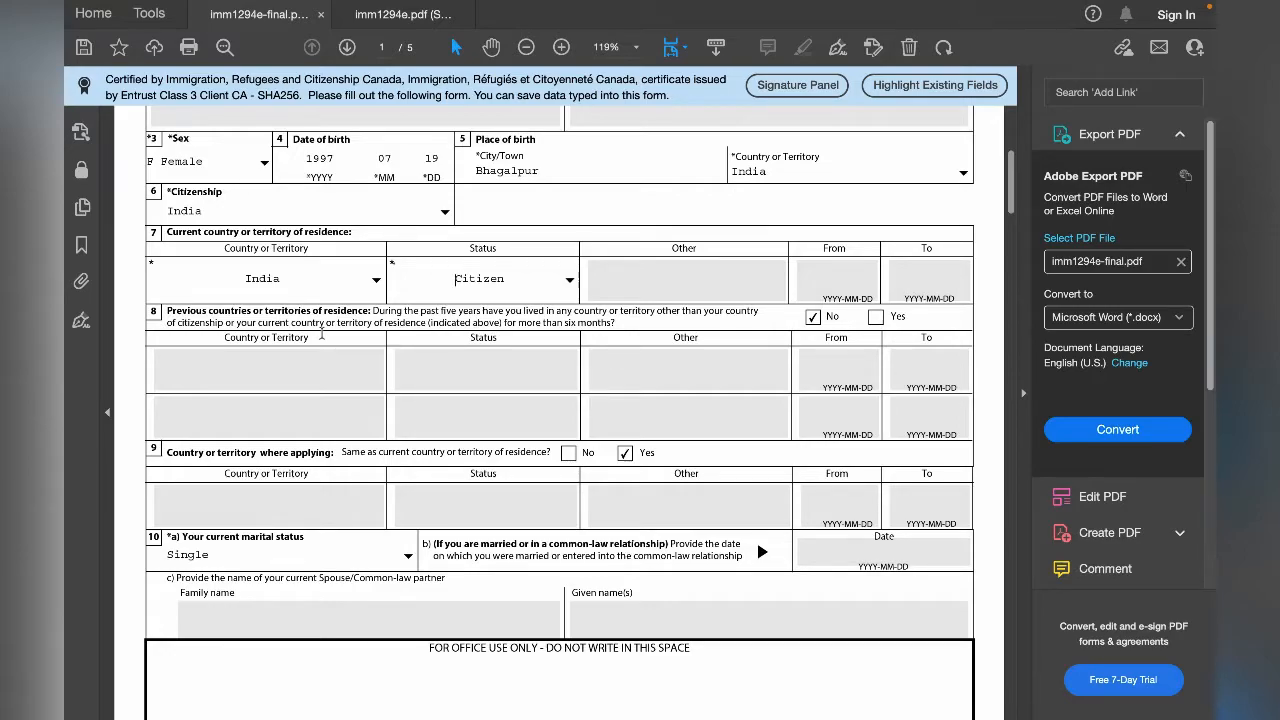
{"action": "scroll", "coordinate": [322, 333], "scroll_direction": "down", "scroll_amount": 1}
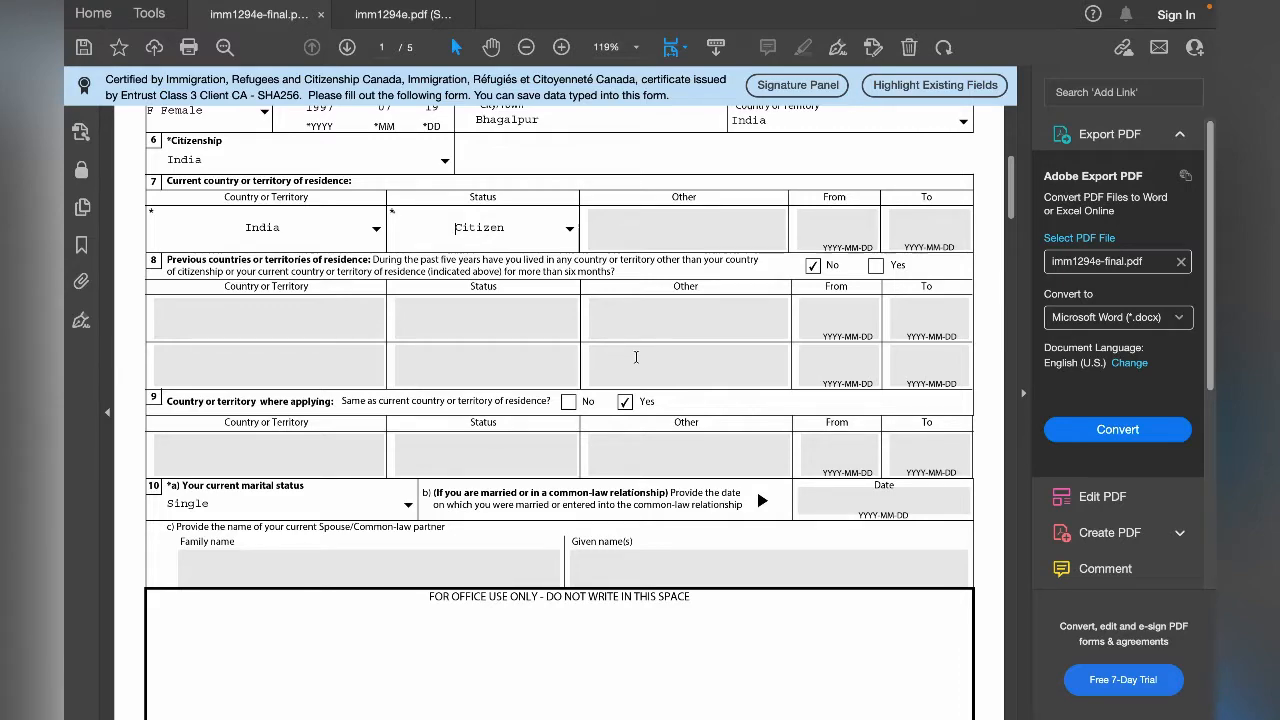
{"action": "double_click", "coordinate": [467, 262]}
{"action": "double_click", "coordinate": [594, 272]}
{"action": "left_click", "coordinate": [648, 272]}
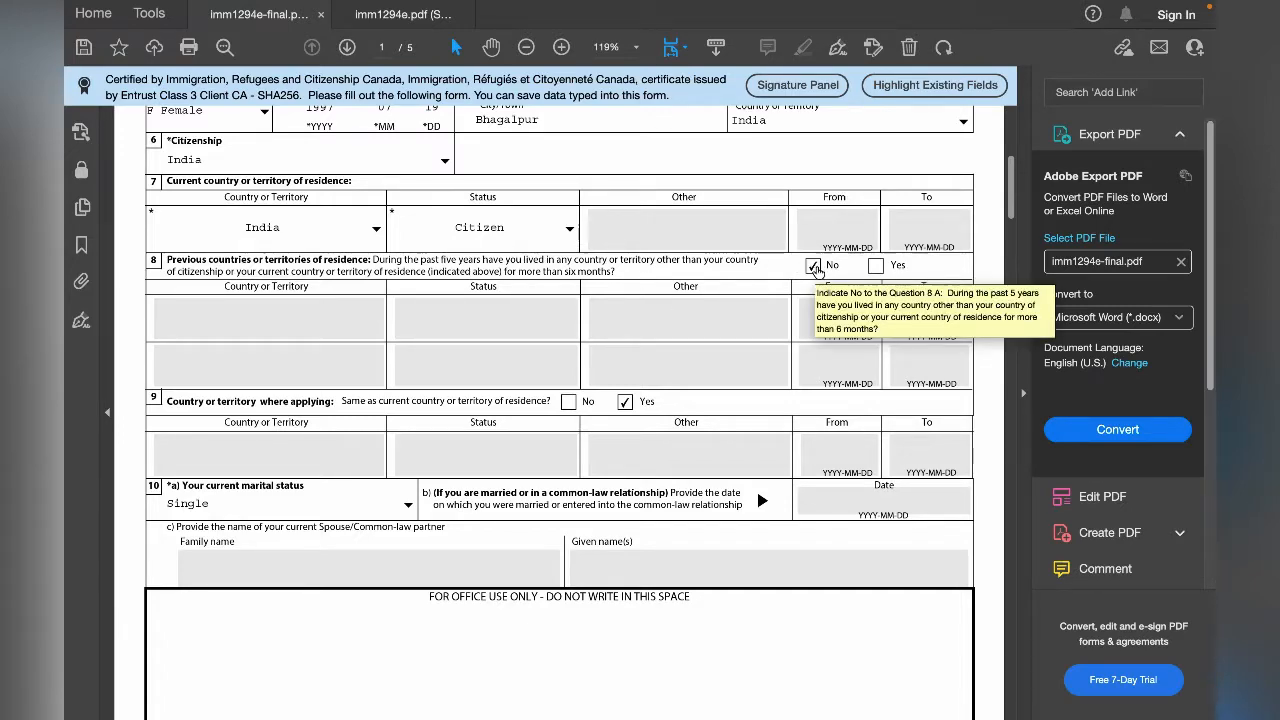
- Review the country where applying question and check the options for current marital status
{"action": "scroll", "coordinate": [736, 309], "scroll_direction": "down", "scroll_amount": 4}
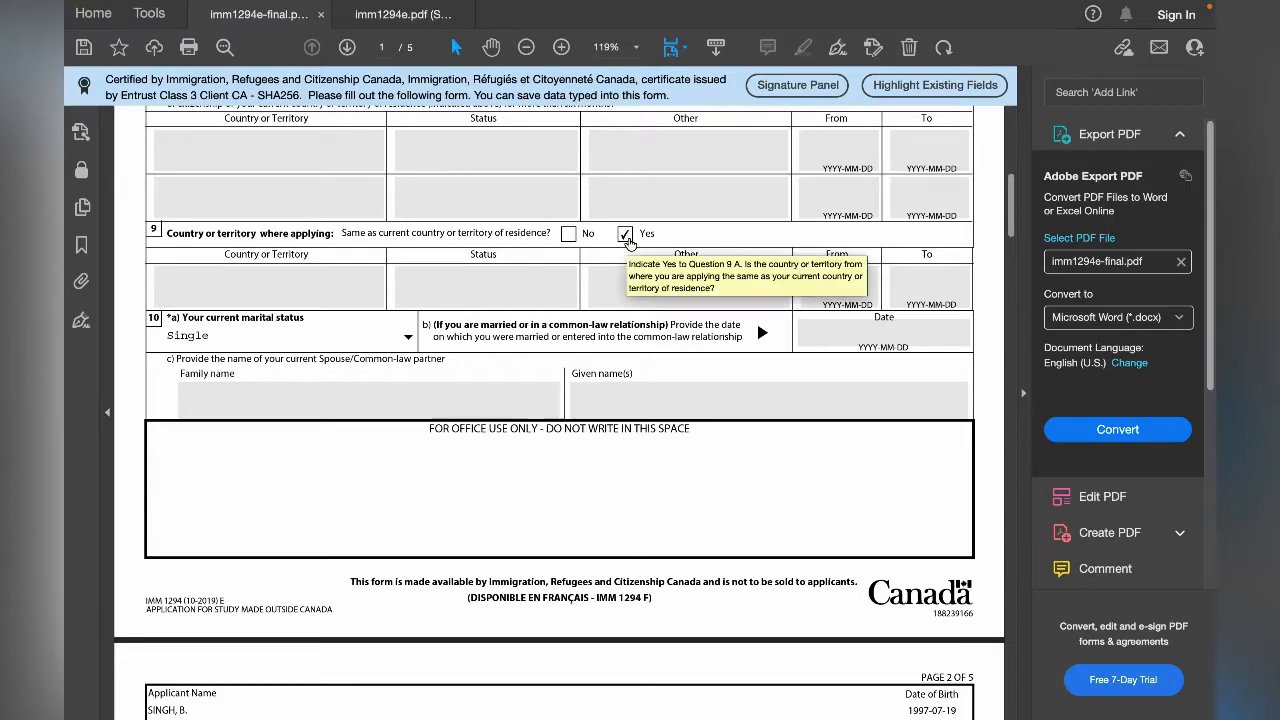
{"action": "scroll", "coordinate": [520, 250], "scroll_direction": "down", "scroll_amount": 2}
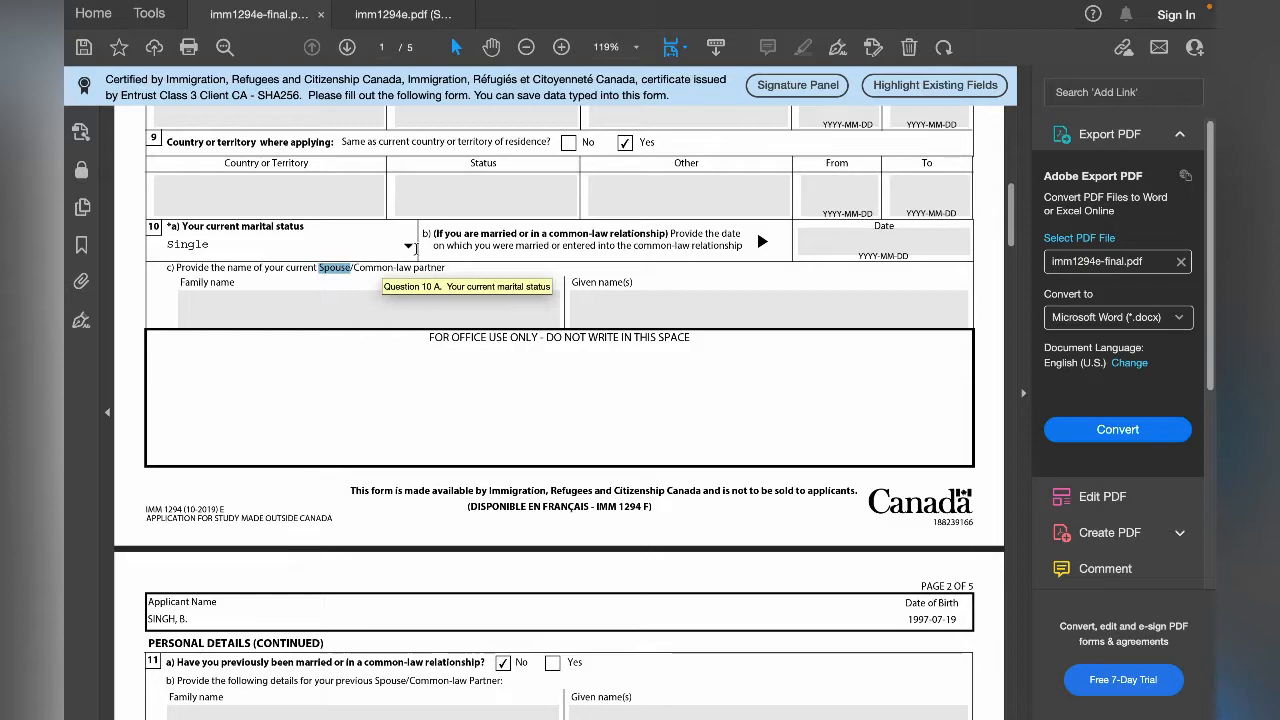
{"action": "left_click", "coordinate": [409, 247]}
{"action": "left_click", "coordinate": [409, 249]}
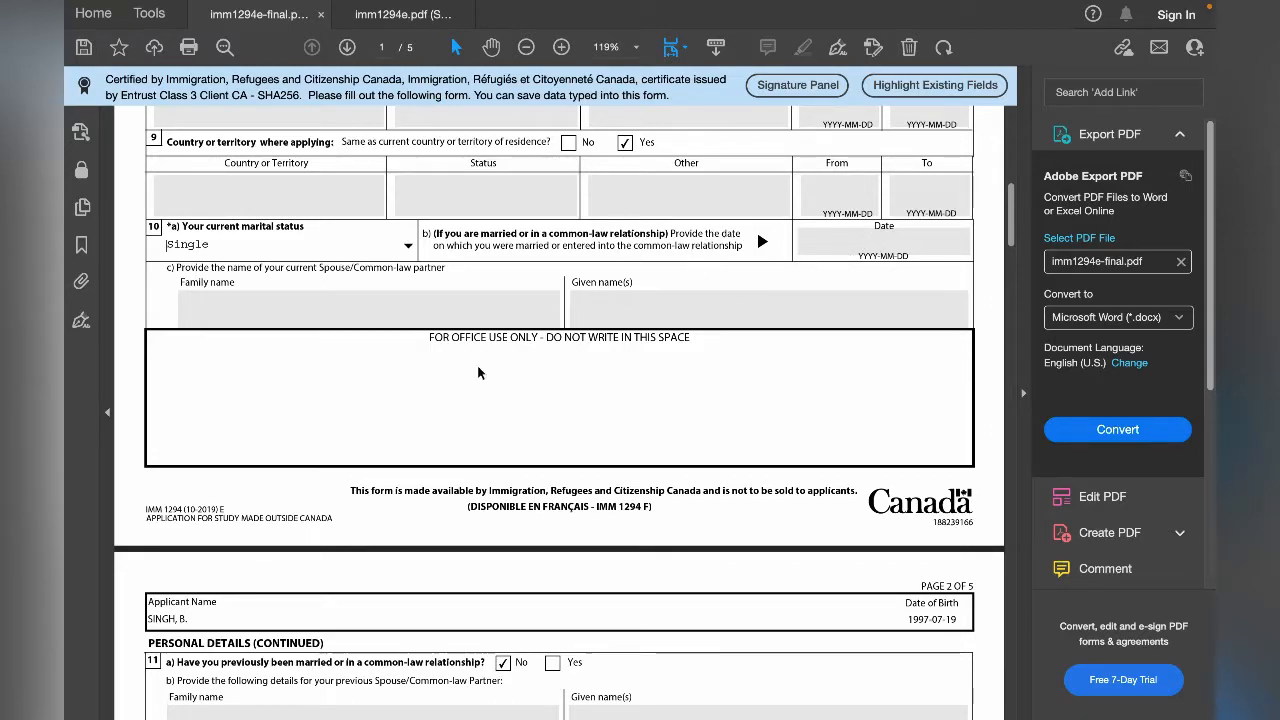
- Review question 11 on page 2 about a previous marriage or common-law relationship and its former partner fields
{"action": "scroll", "coordinate": [336, 333], "scroll_direction": "down", "scroll_amount": 5}
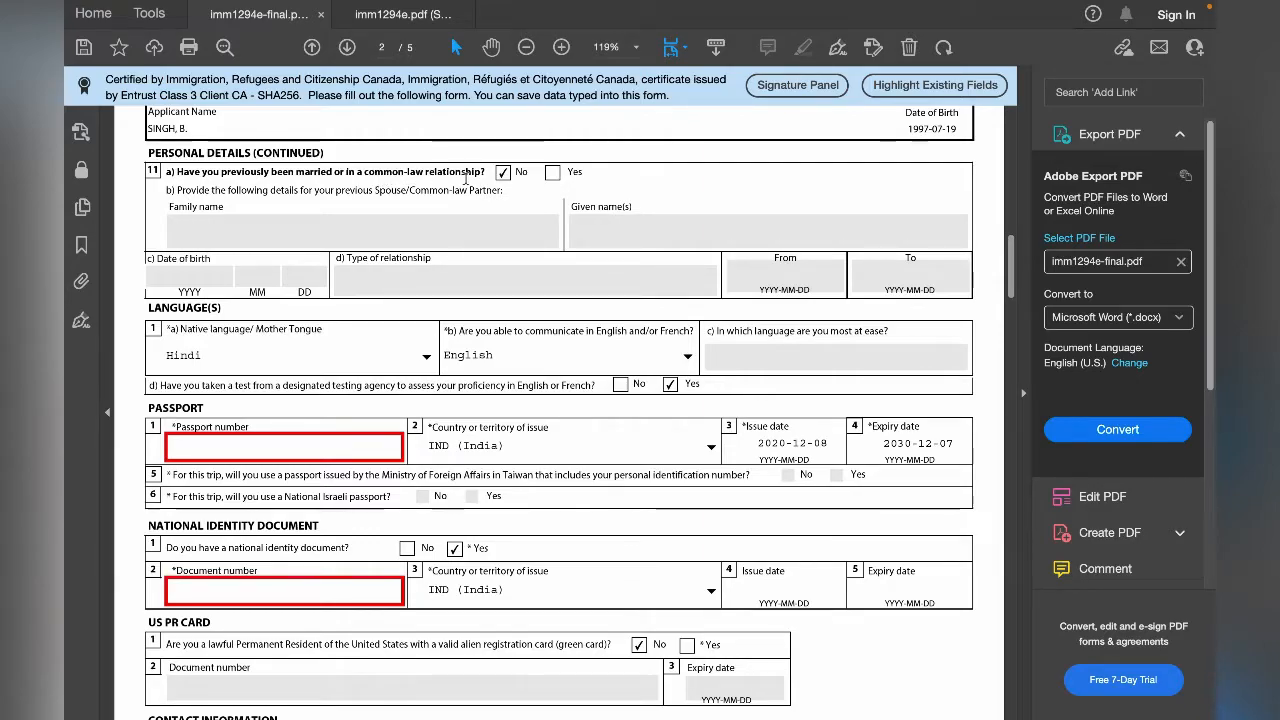
{"action": "scroll", "coordinate": [402, 295], "scroll_direction": "down", "scroll_amount": 1}
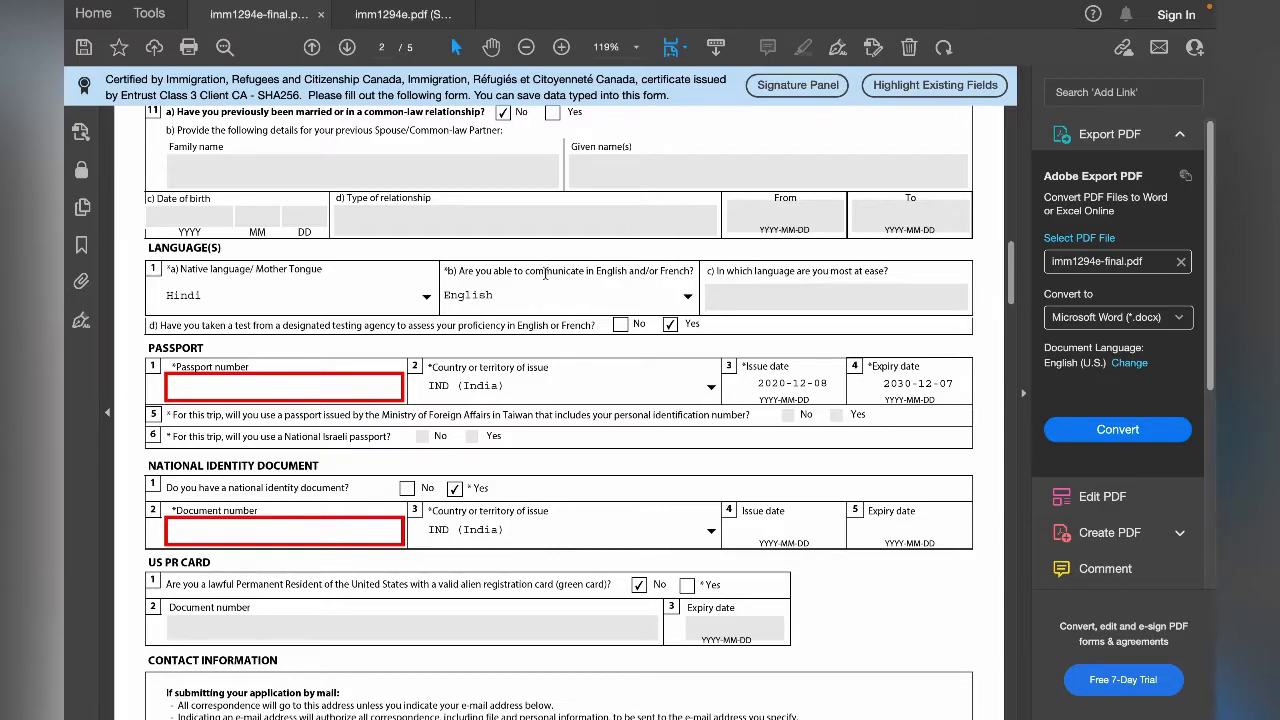
{"action": "scroll", "coordinate": [545, 272], "scroll_direction": "down", "scroll_amount": 1}
{"action": "left_click", "coordinate": [535, 152]}
- Check the native language options in question 1a of the Languages section
{"action": "scroll", "coordinate": [618, 205], "scroll_direction": "down", "scroll_amount": 1}
{"action": "scroll", "coordinate": [618, 208], "scroll_direction": "up", "scroll_amount": 1}
{"action": "scroll", "coordinate": [268, 241], "scroll_direction": "down", "scroll_amount": 1}
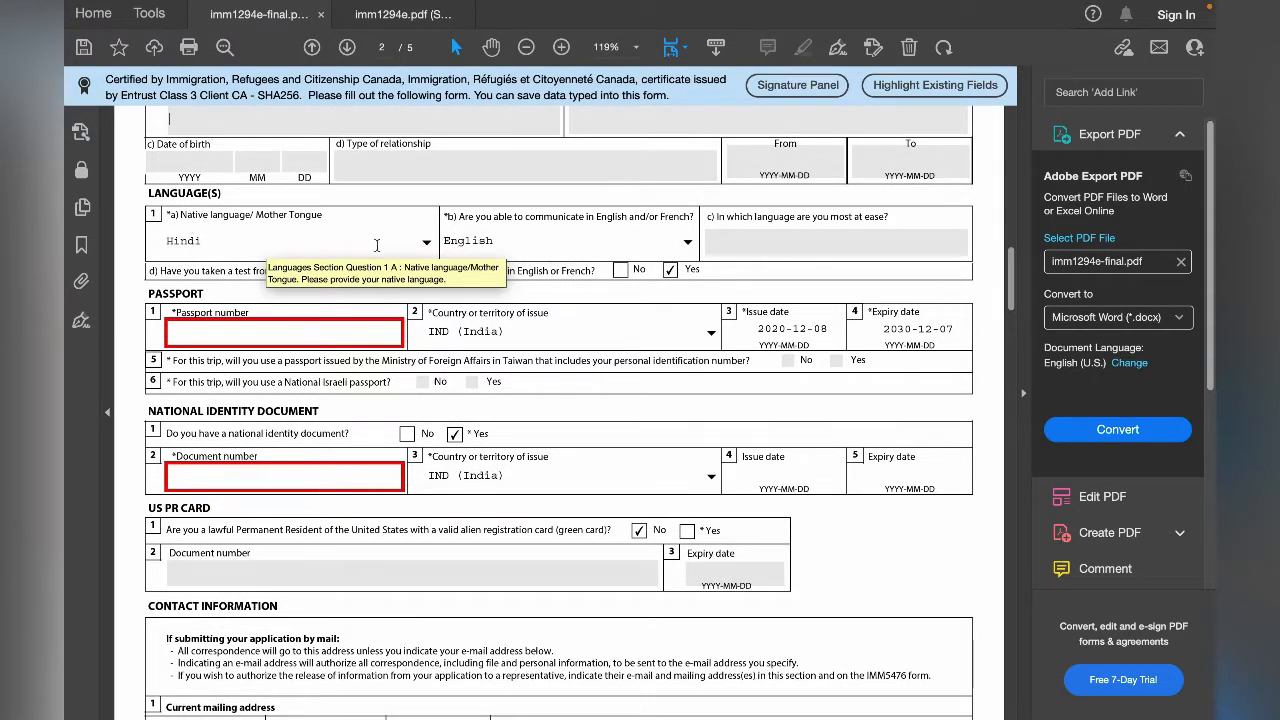
{"action": "left_click", "coordinate": [427, 243]}
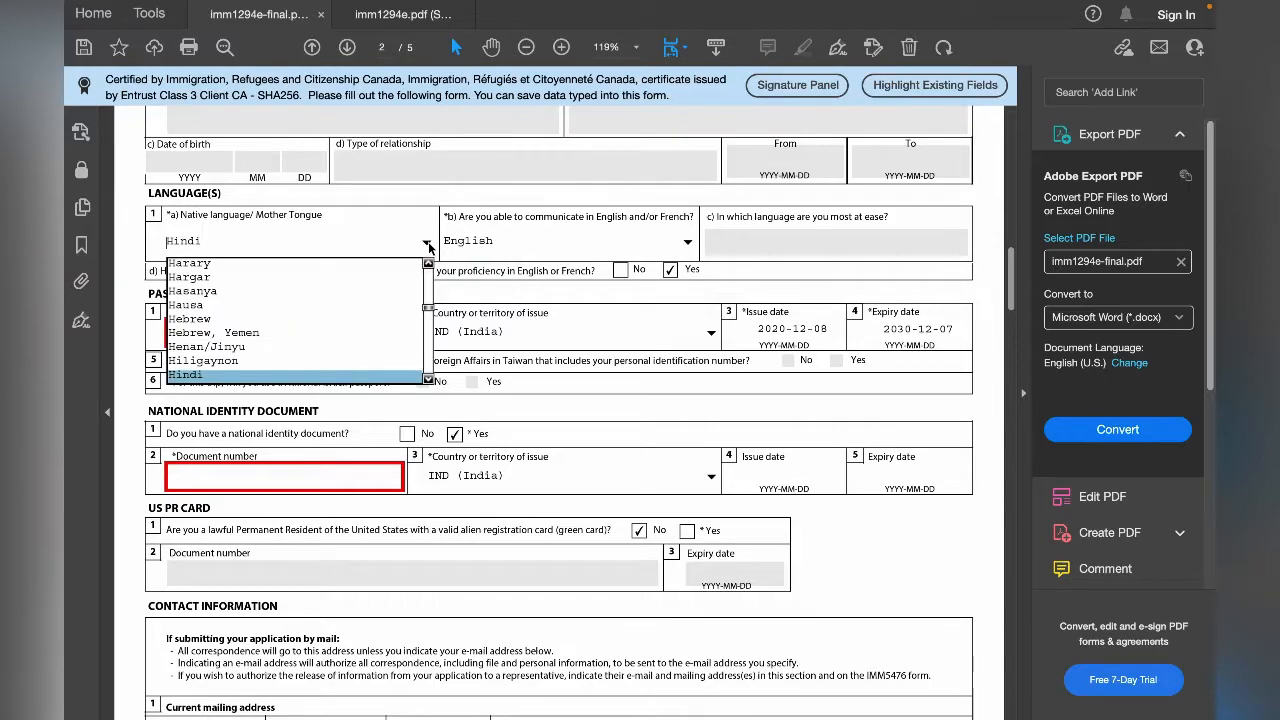
{"action": "left_click", "coordinate": [427, 244]}
{"action": "left_click", "coordinate": [427, 244]}
{"action": "left_click", "coordinate": [427, 244]}
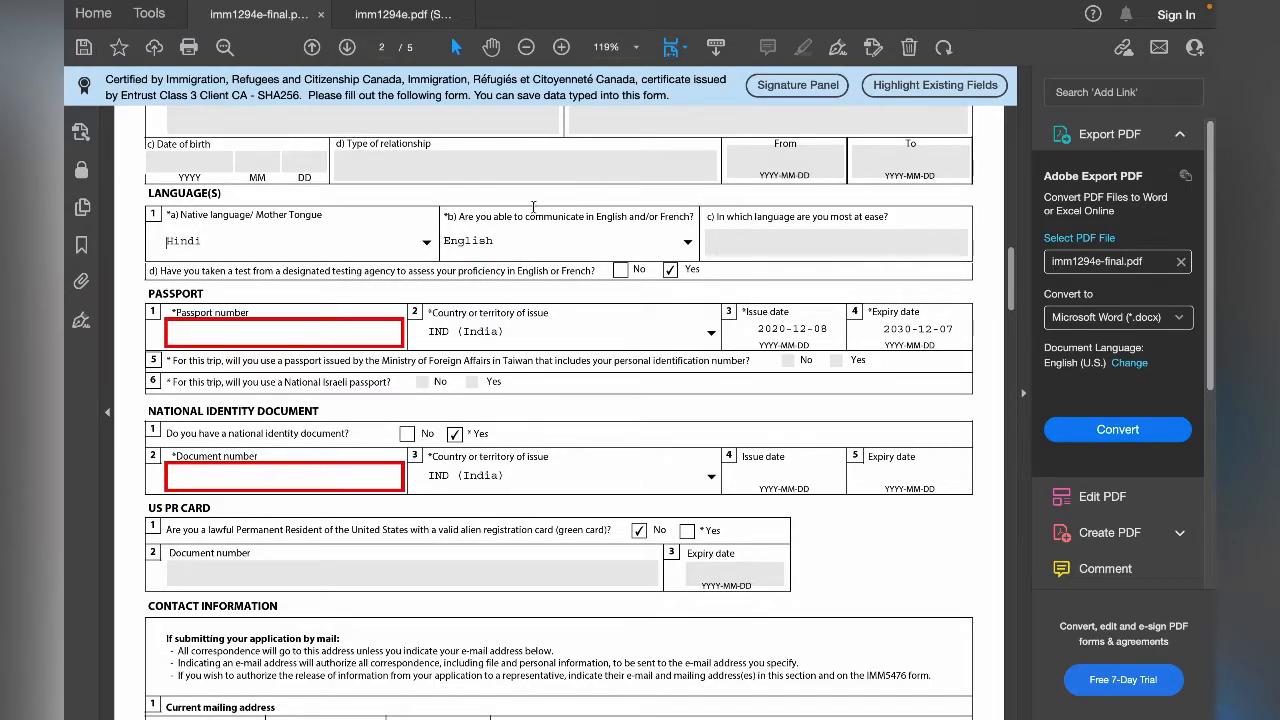
- Check the answer options for communicating in English and/or French, keeping English as the choice
{"action": "left_click", "coordinate": [688, 246]}
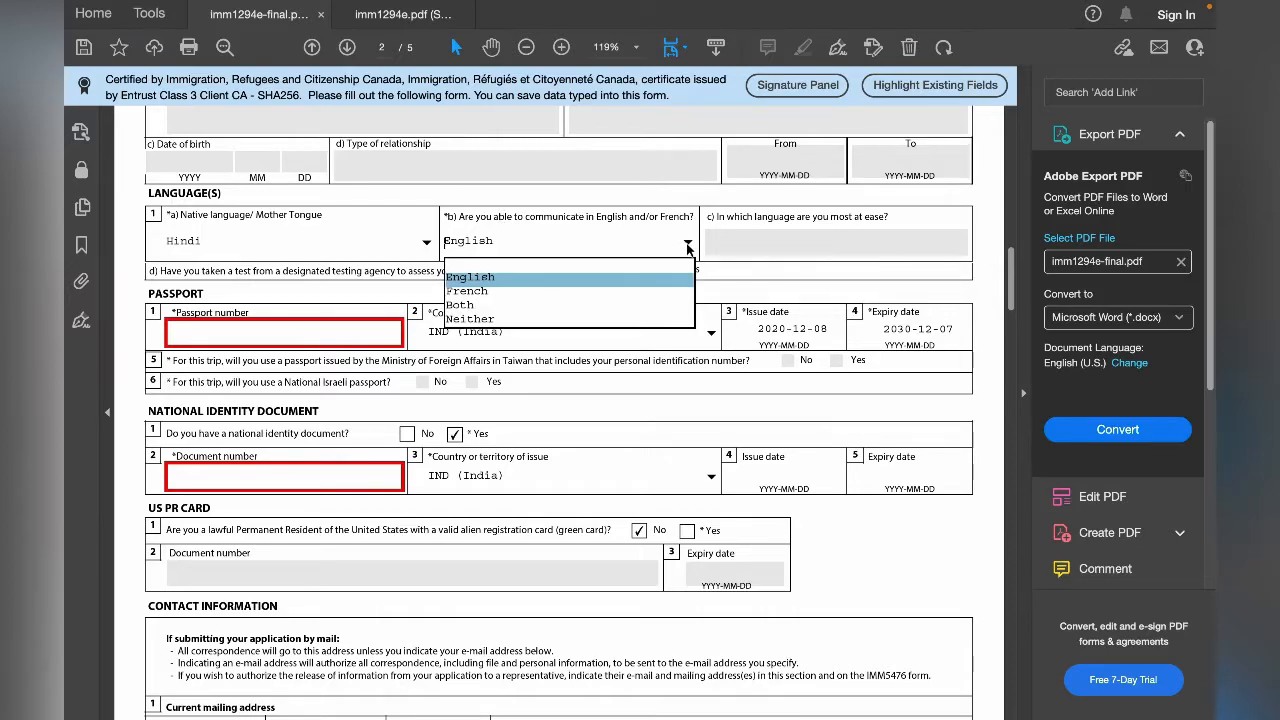
{"action": "left_click", "coordinate": [626, 279]}
{"action": "key", "text": "Tab"}
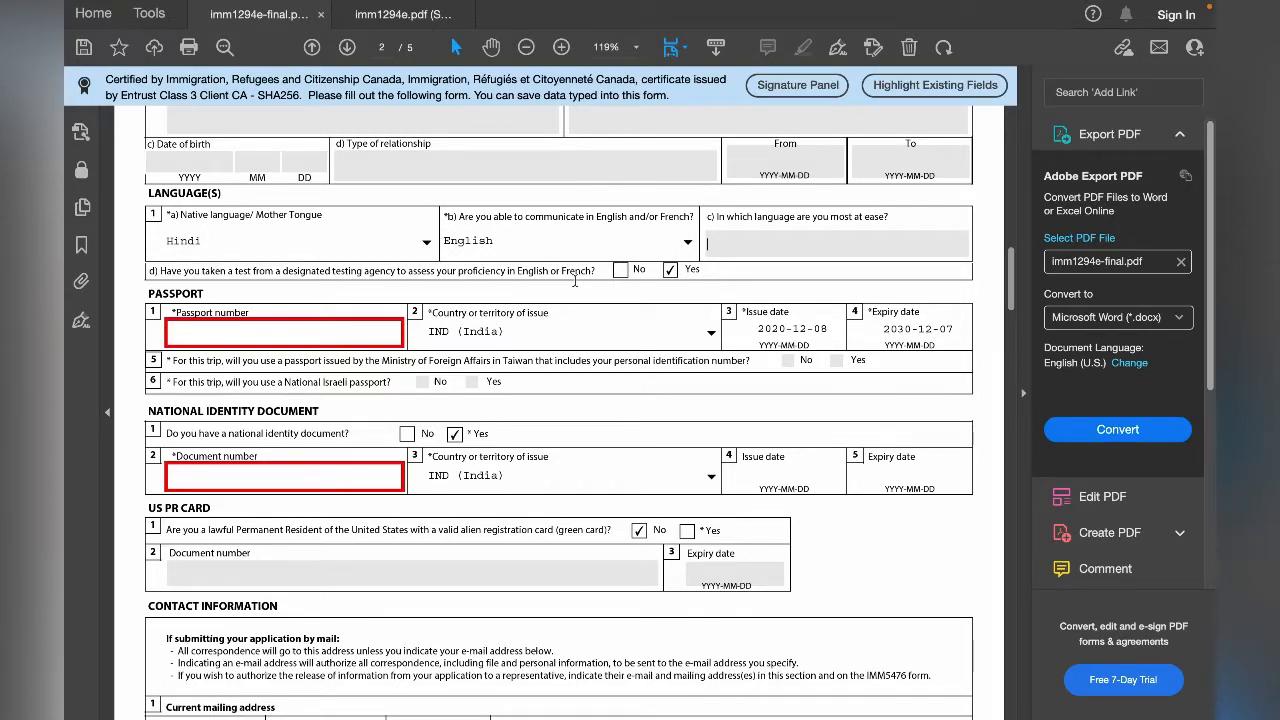
- Enter the applicant's passport number in question 1 of the Passport section
{"action": "scroll", "coordinate": [399, 298], "scroll_direction": "down", "scroll_amount": 1}
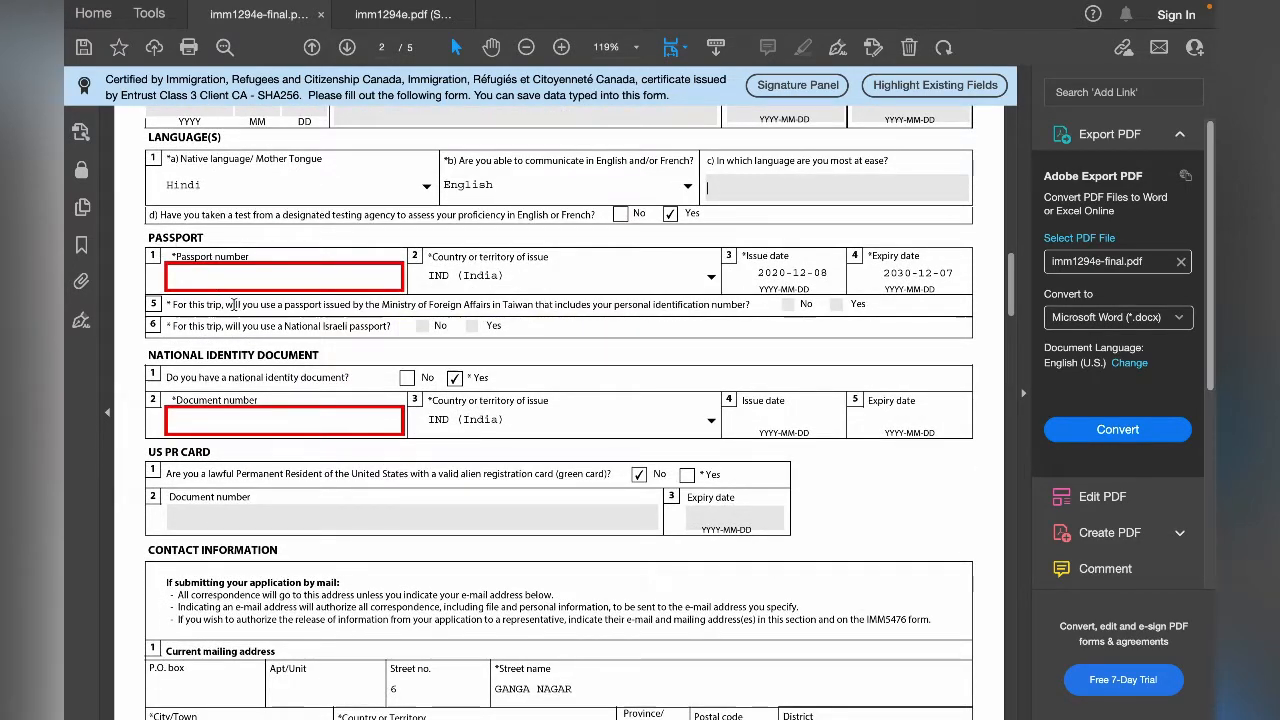
{"action": "left_click", "coordinate": [221, 286]}
{"action": "scroll", "coordinate": [322, 314], "scroll_direction": "up", "scroll_amount": 2}
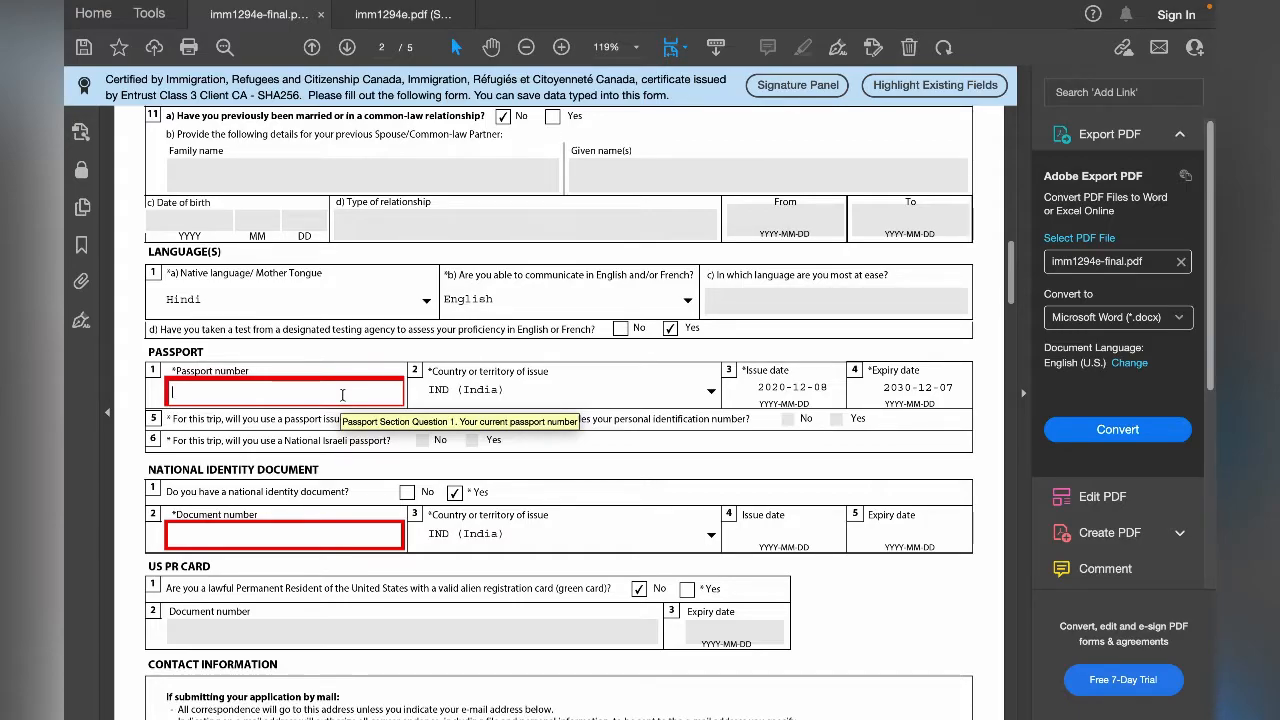
{"action": "scroll", "coordinate": [342, 395], "scroll_direction": "up", "scroll_amount": 15}
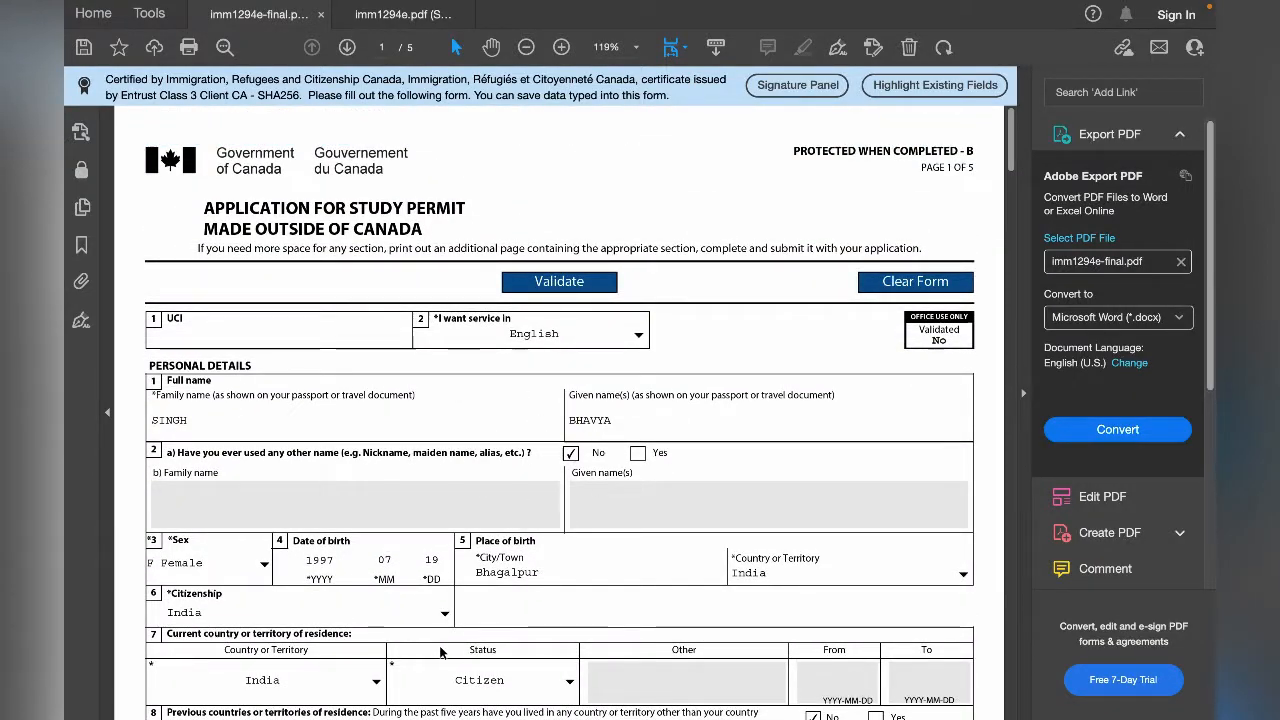
{"action": "scroll", "coordinate": [439, 646], "scroll_direction": "down", "scroll_amount": 3}
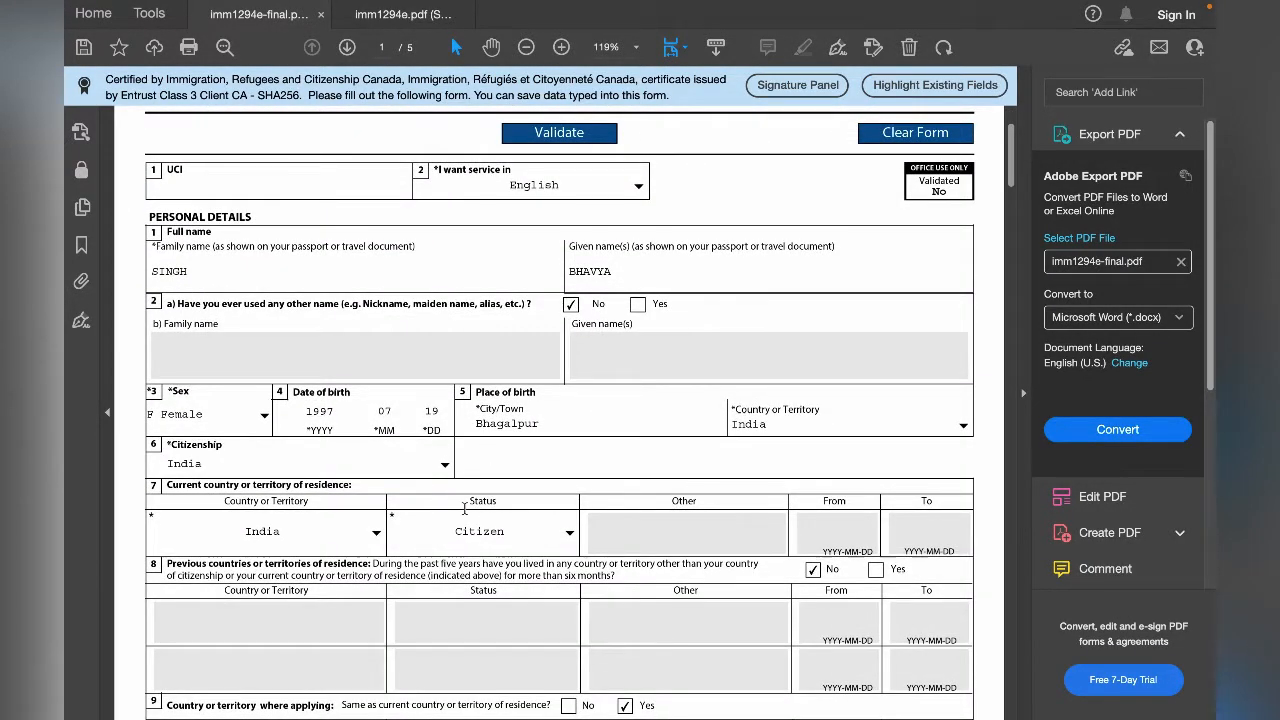
{"action": "scroll", "coordinate": [464, 509], "scroll_direction": "down", "scroll_amount": 4}
{"action": "scroll", "coordinate": [485, 455], "scroll_direction": "down", "scroll_amount": 1}
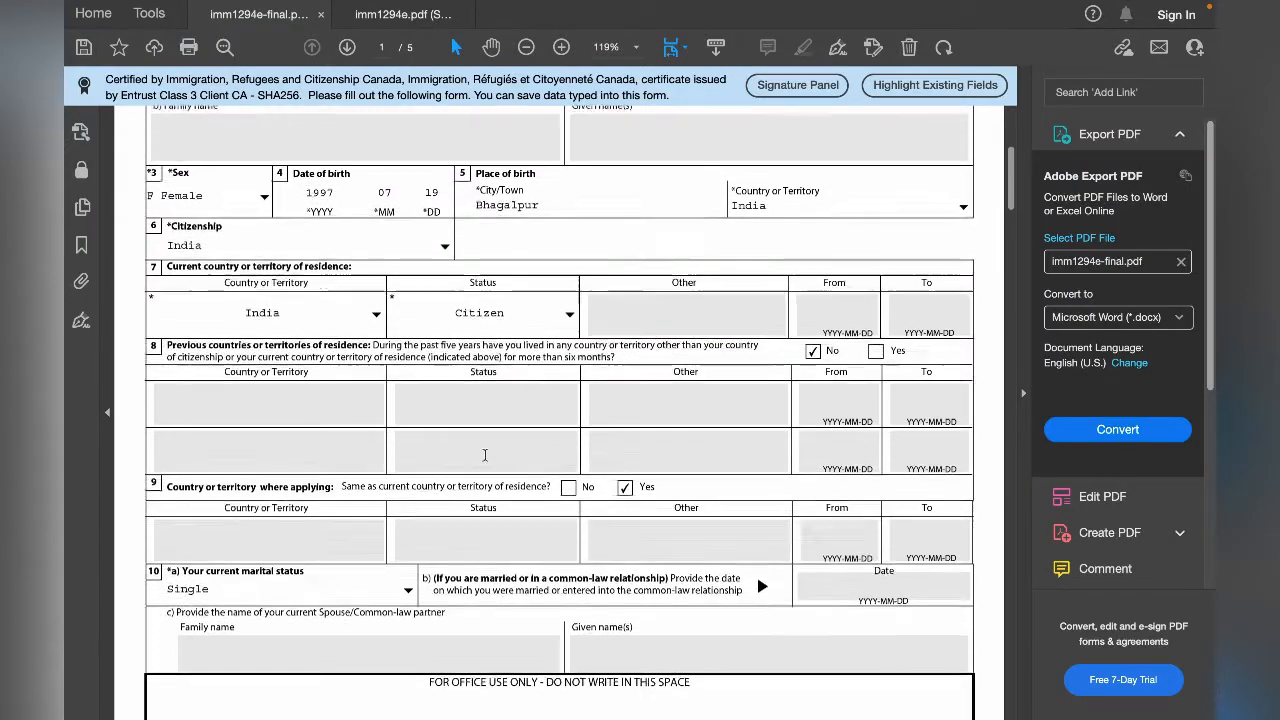
{"action": "scroll", "coordinate": [485, 455], "scroll_direction": "down", "scroll_amount": 15}
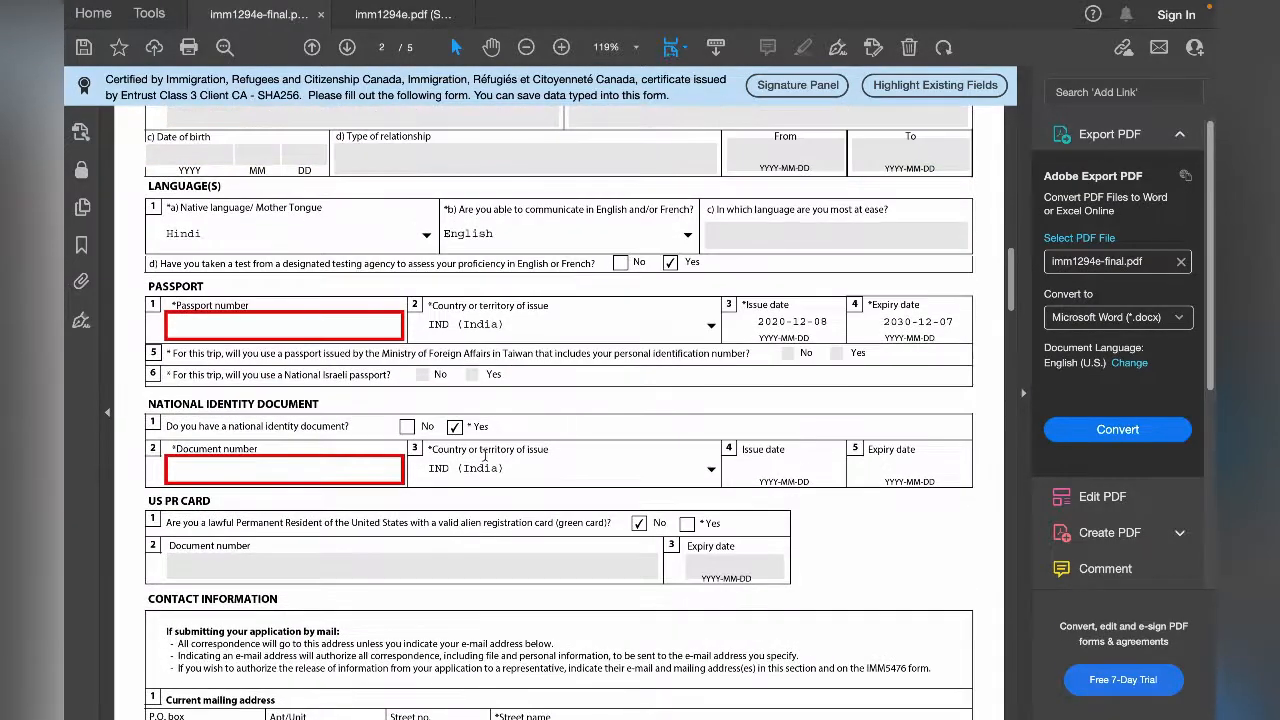
{"action": "left_click", "coordinate": [290, 334]}
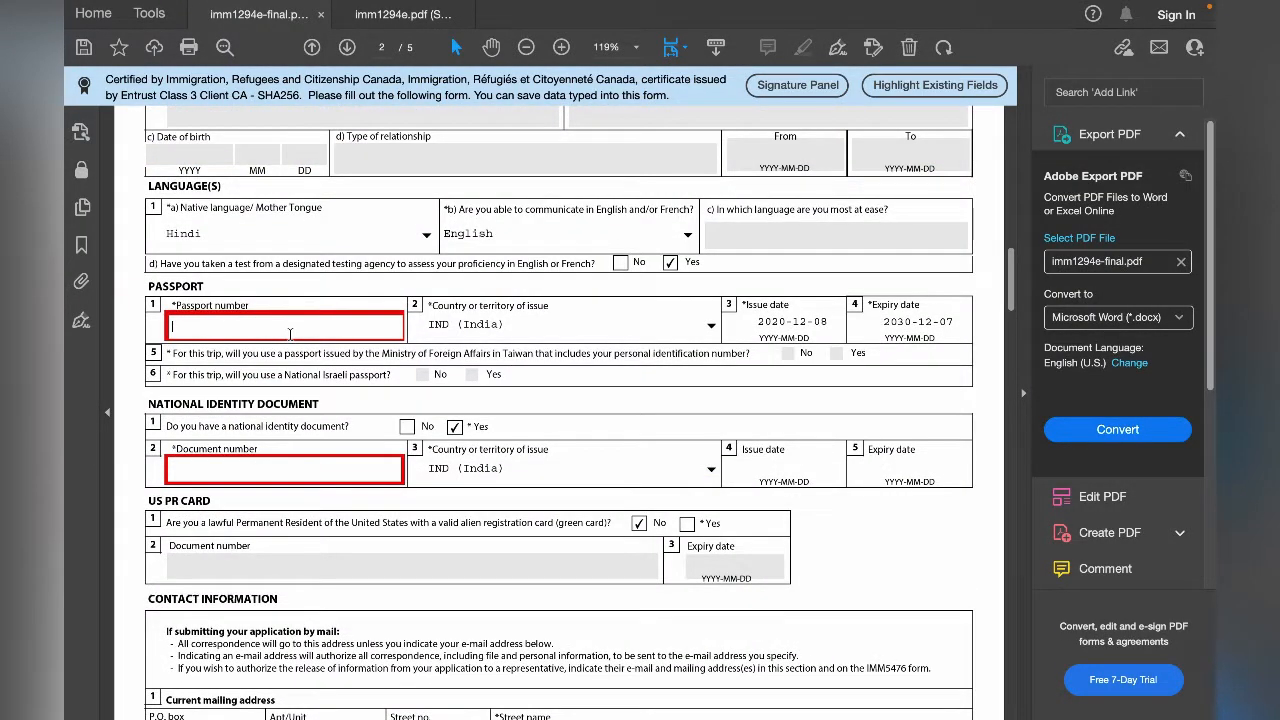
{"action": "type", "text": "U12345"}
{"action": "left_click", "coordinate": [386, 354]}
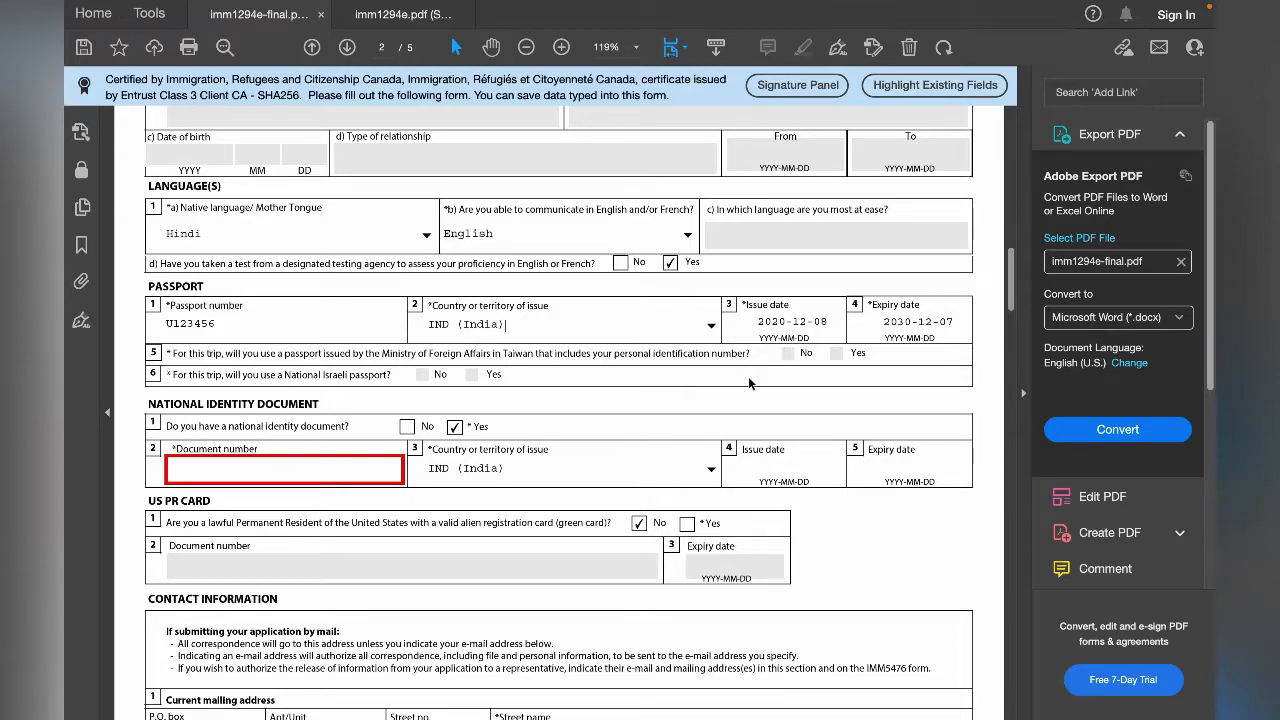
- Enter the applicant's document number in question 2 of the National Identity Document section
{"action": "scroll", "coordinate": [746, 384], "scroll_direction": "down", "scroll_amount": 1}
{"action": "scroll", "coordinate": [746, 384], "scroll_direction": "down", "scroll_amount": 3}
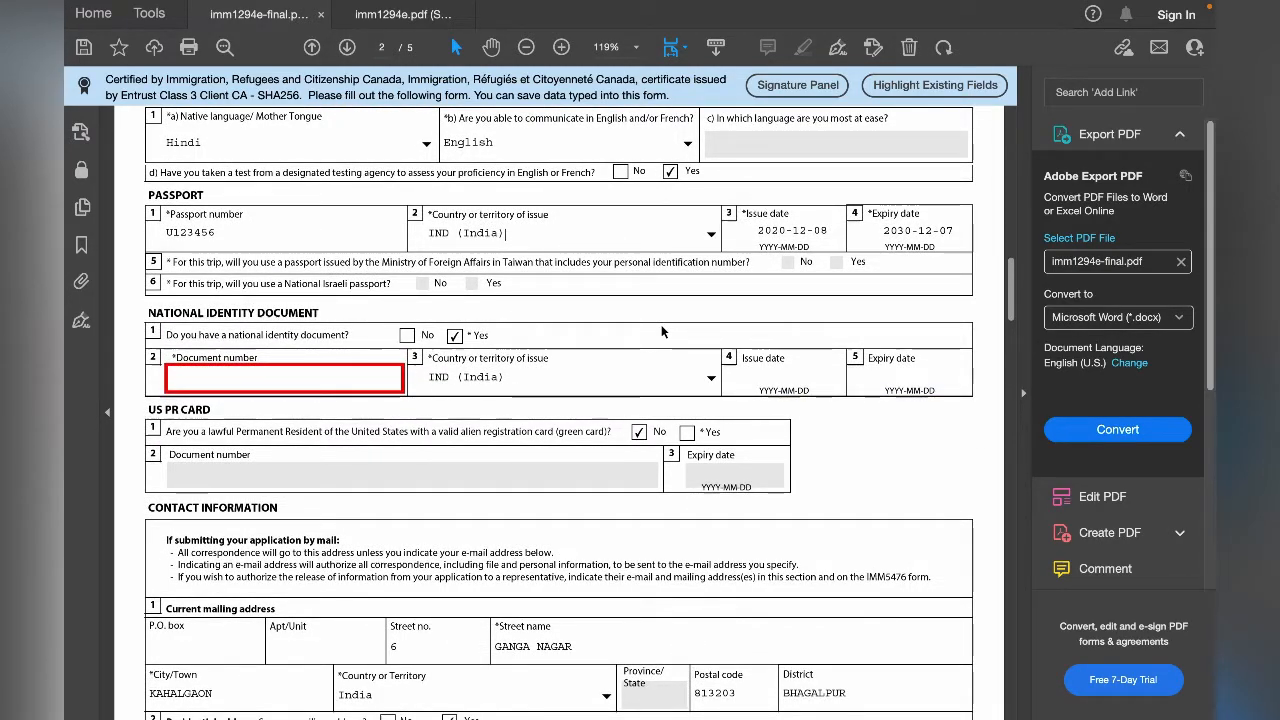
{"action": "scroll", "coordinate": [668, 288], "scroll_direction": "down", "scroll_amount": 1}
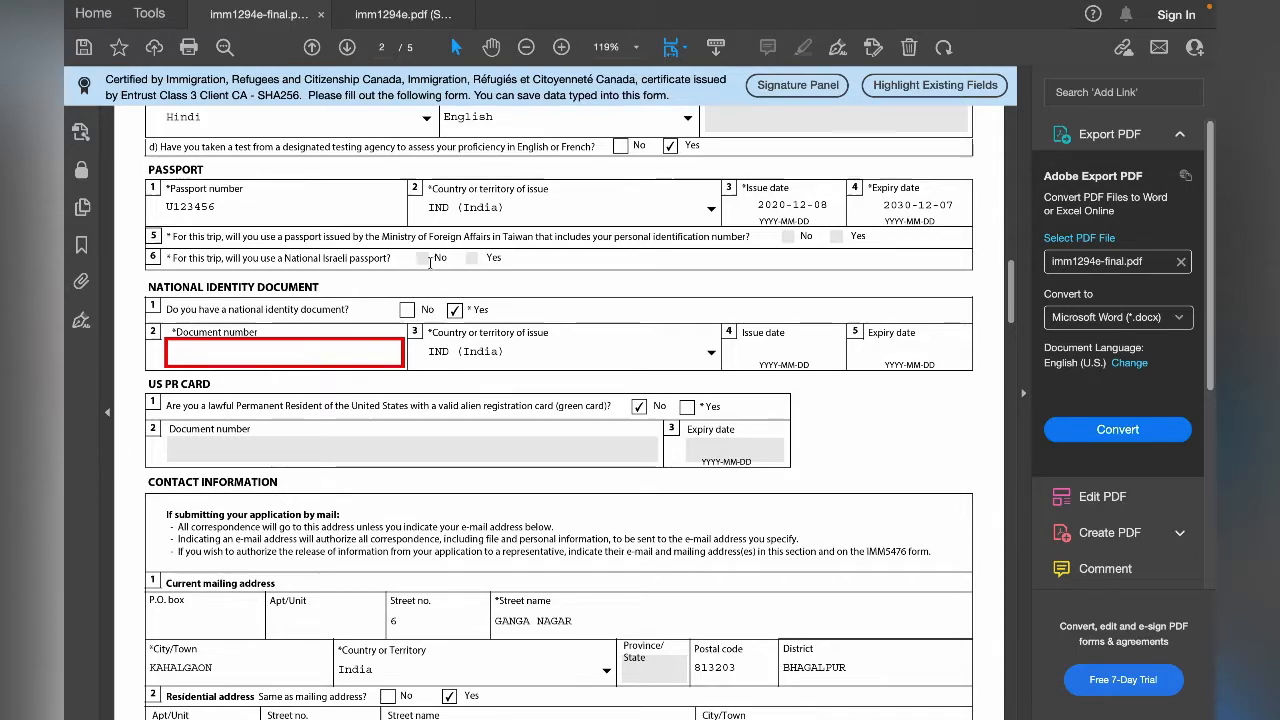
{"action": "scroll", "coordinate": [500, 280], "scroll_direction": "down", "scroll_amount": 2}
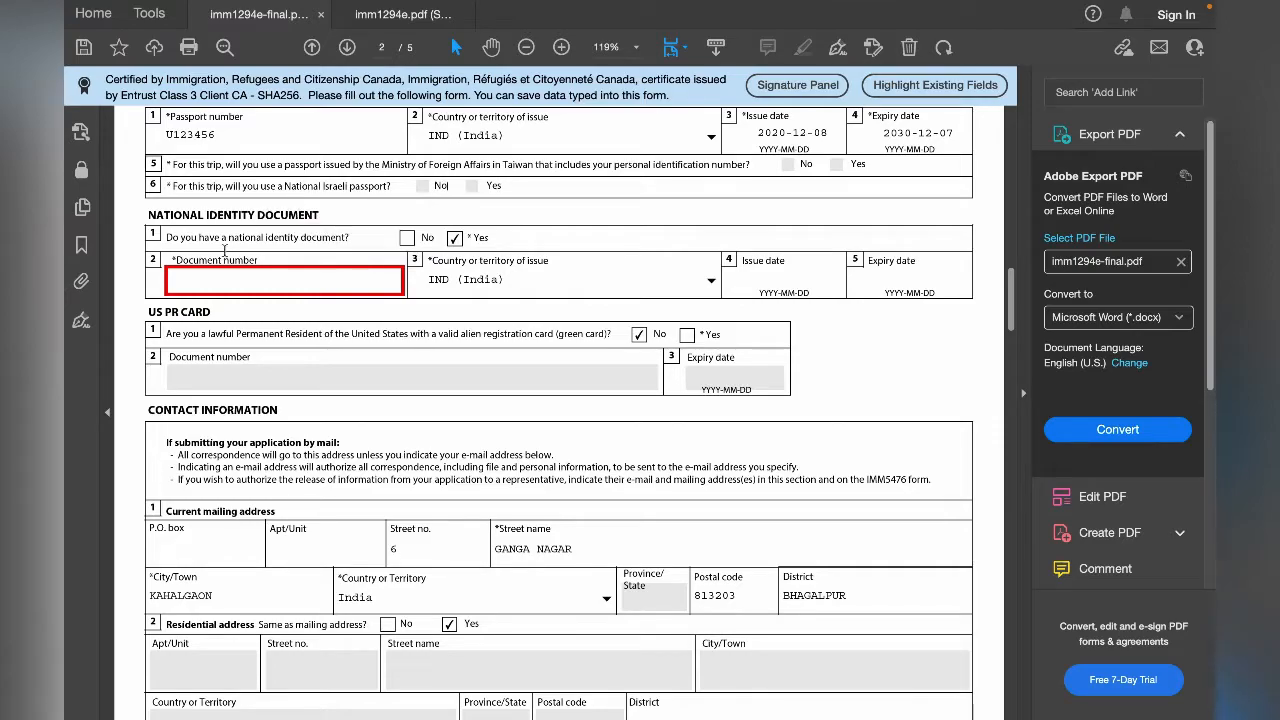
{"action": "left_click", "coordinate": [350, 284]}
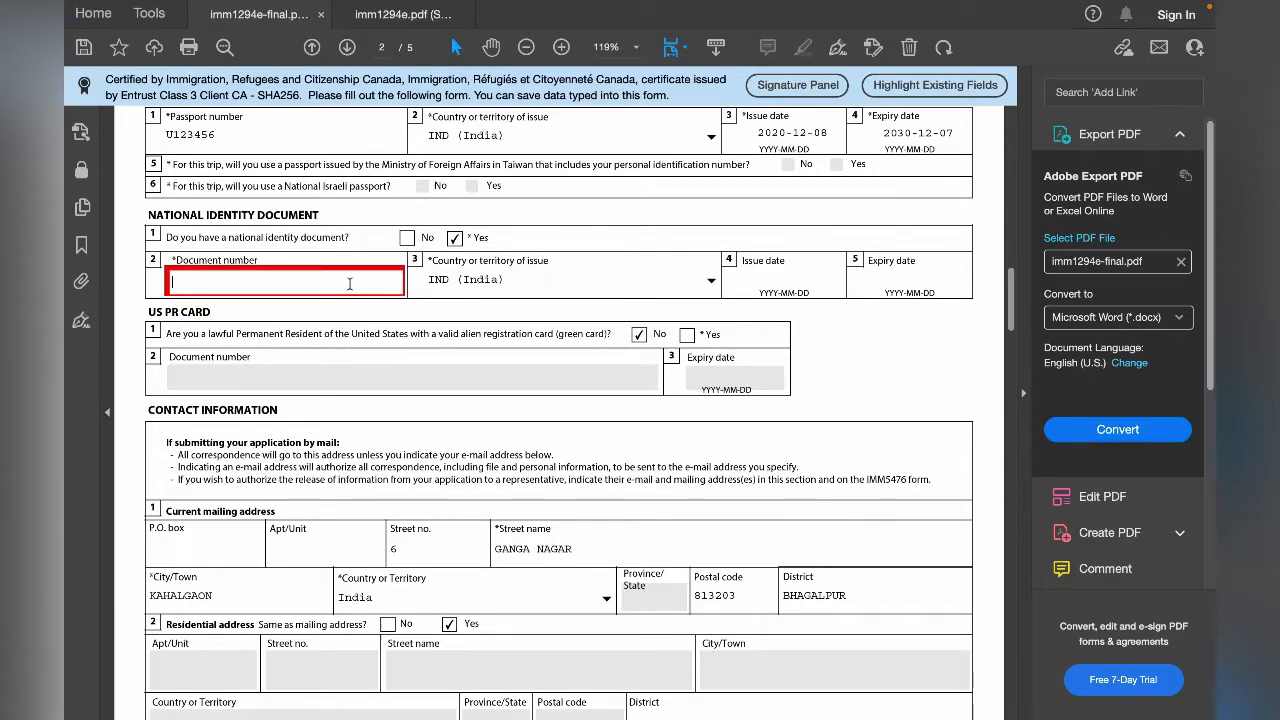
{"action": "type", "text": "123456789876"}
{"action": "double_click", "coordinate": [231, 280]}
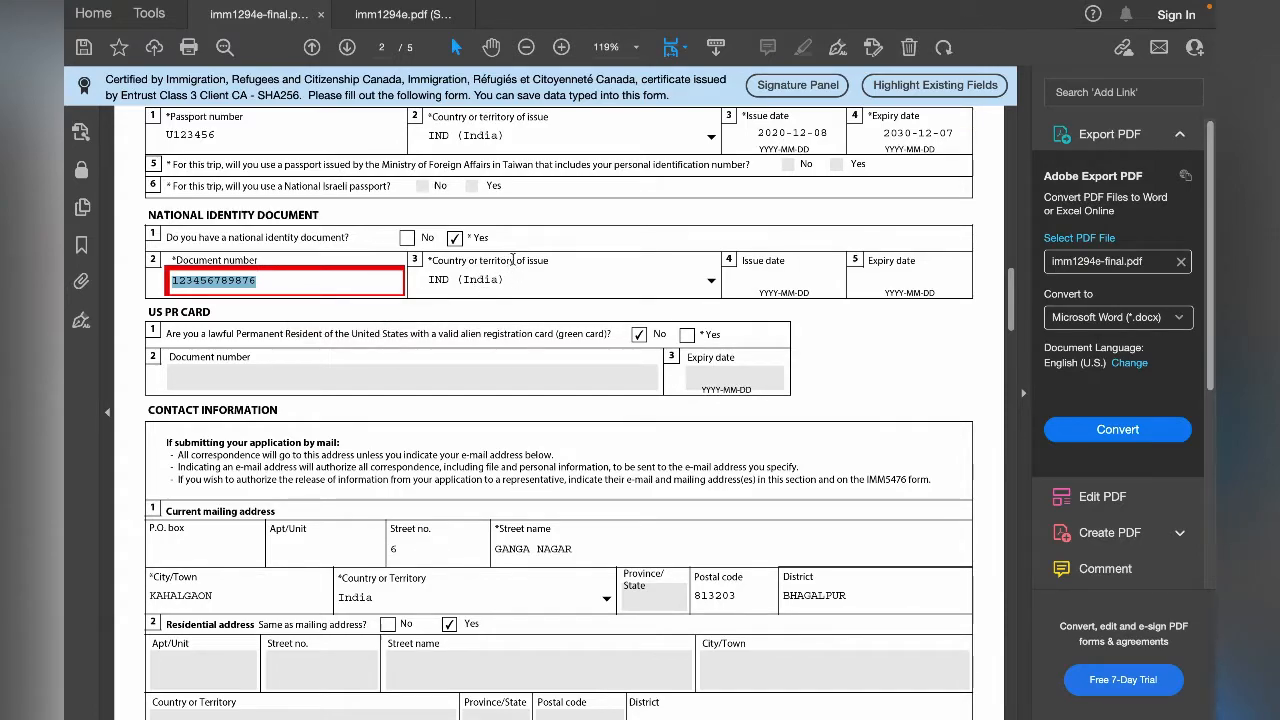
{"action": "left_click", "coordinate": [541, 279]}
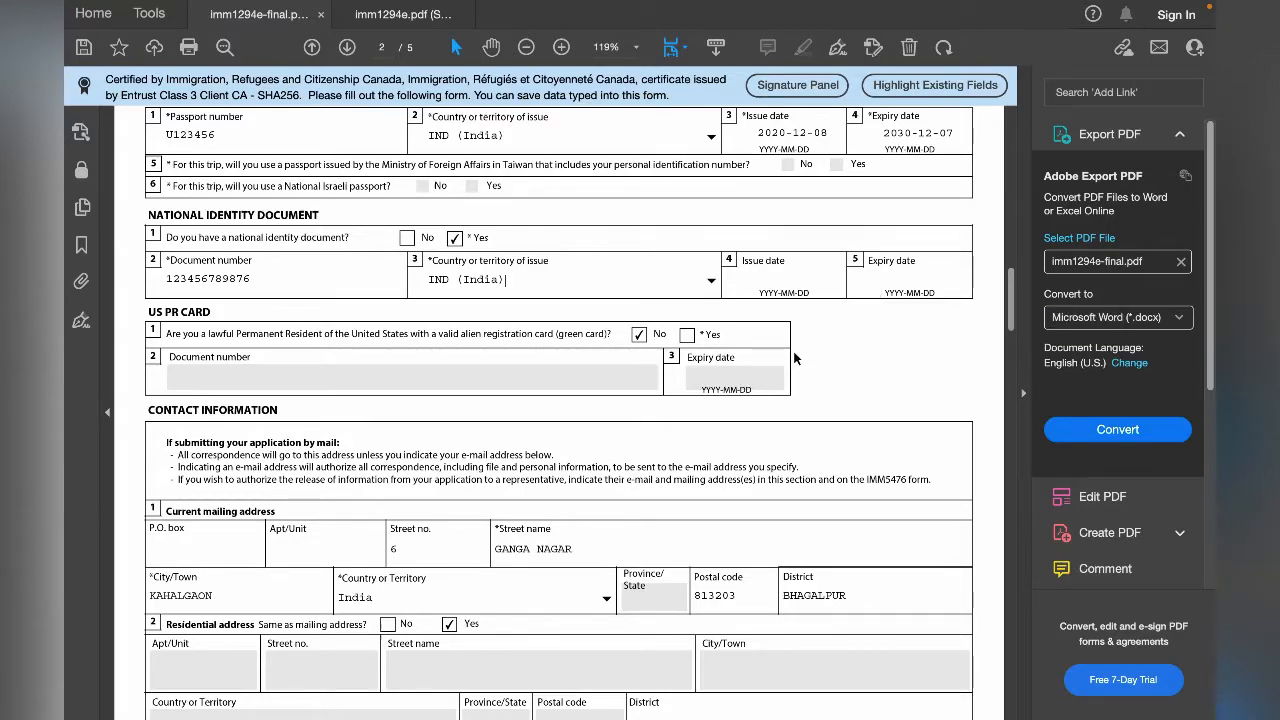
- Review the US PR card question and the current mailing and residential address questions under Contact Information
{"action": "scroll", "coordinate": [797, 355], "scroll_direction": "down", "scroll_amount": 3}
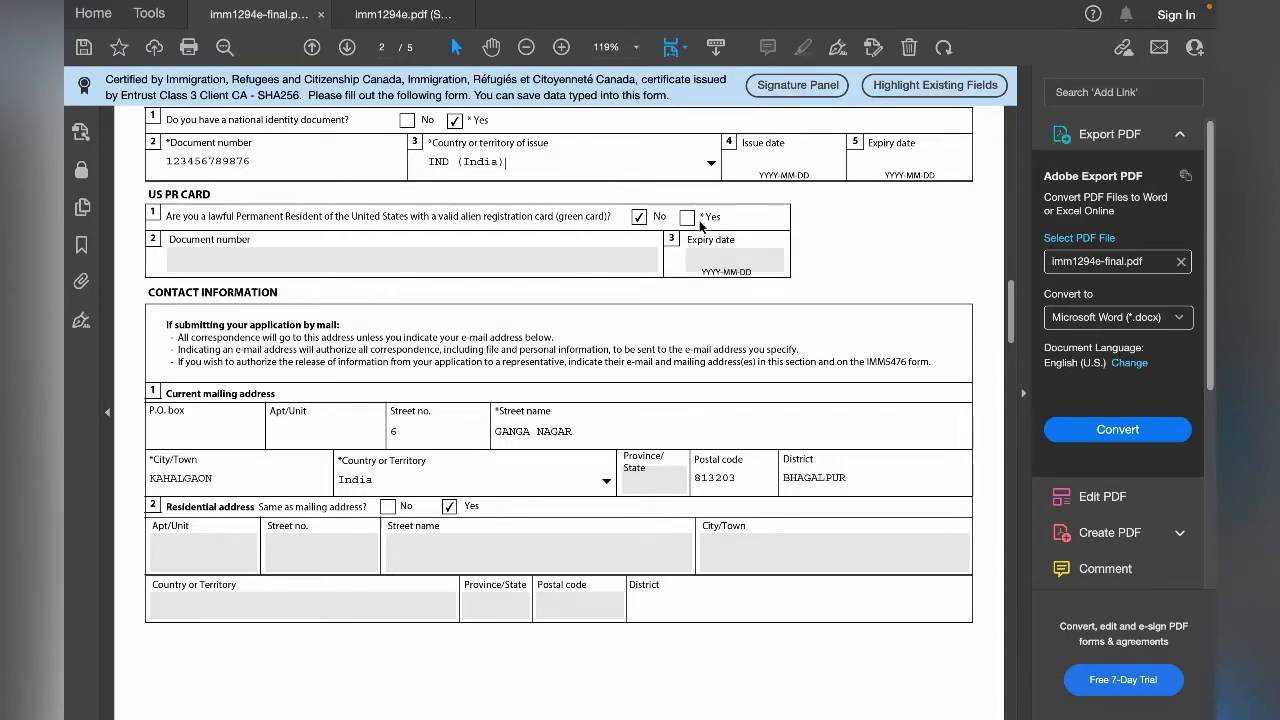
{"action": "scroll", "coordinate": [691, 279], "scroll_direction": "down", "scroll_amount": 1}
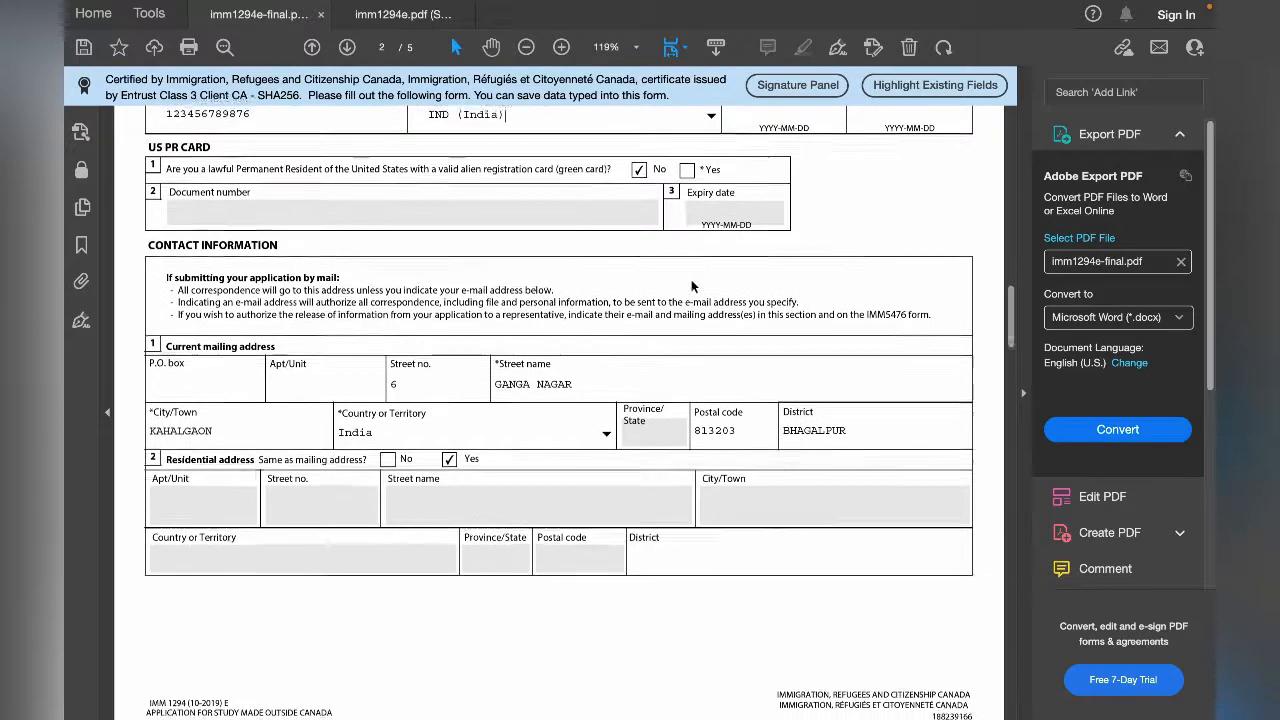
{"action": "scroll", "coordinate": [691, 279], "scroll_direction": "down", "scroll_amount": 1}
{"action": "scroll", "coordinate": [690, 279], "scroll_direction": "down", "scroll_amount": 1}
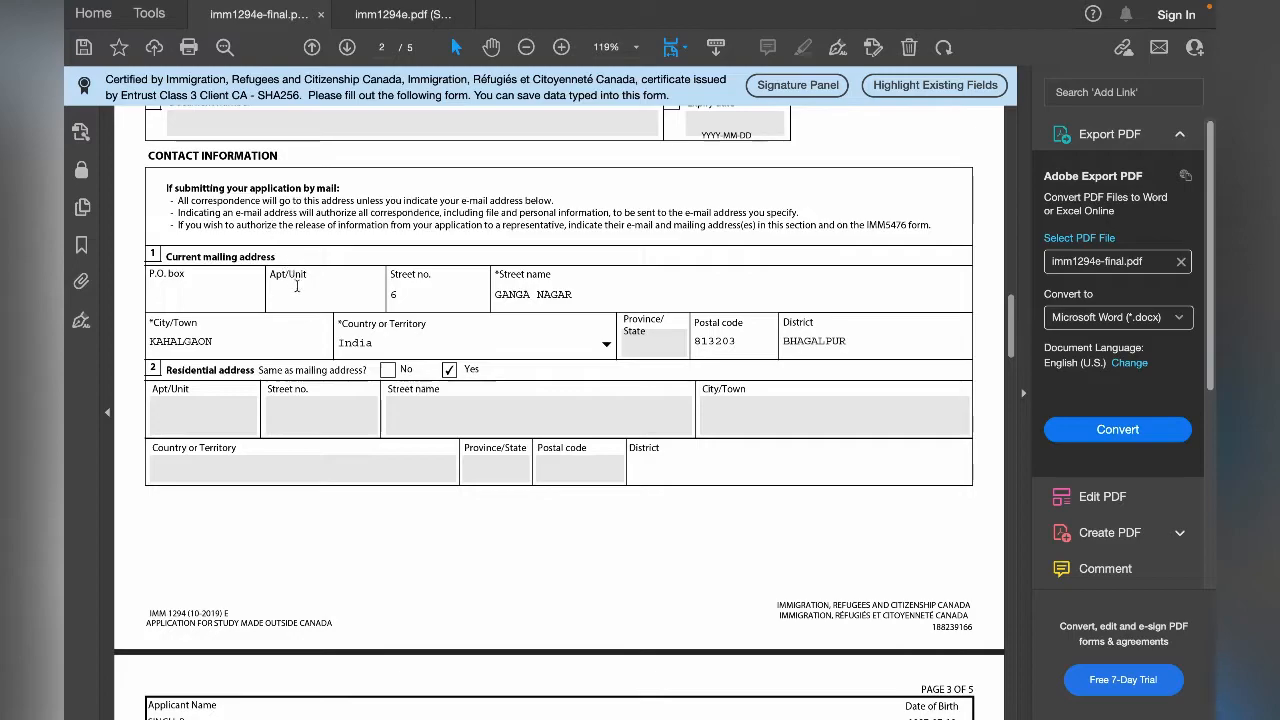
{"action": "scroll", "coordinate": [268, 250], "scroll_direction": "down", "scroll_amount": 1}
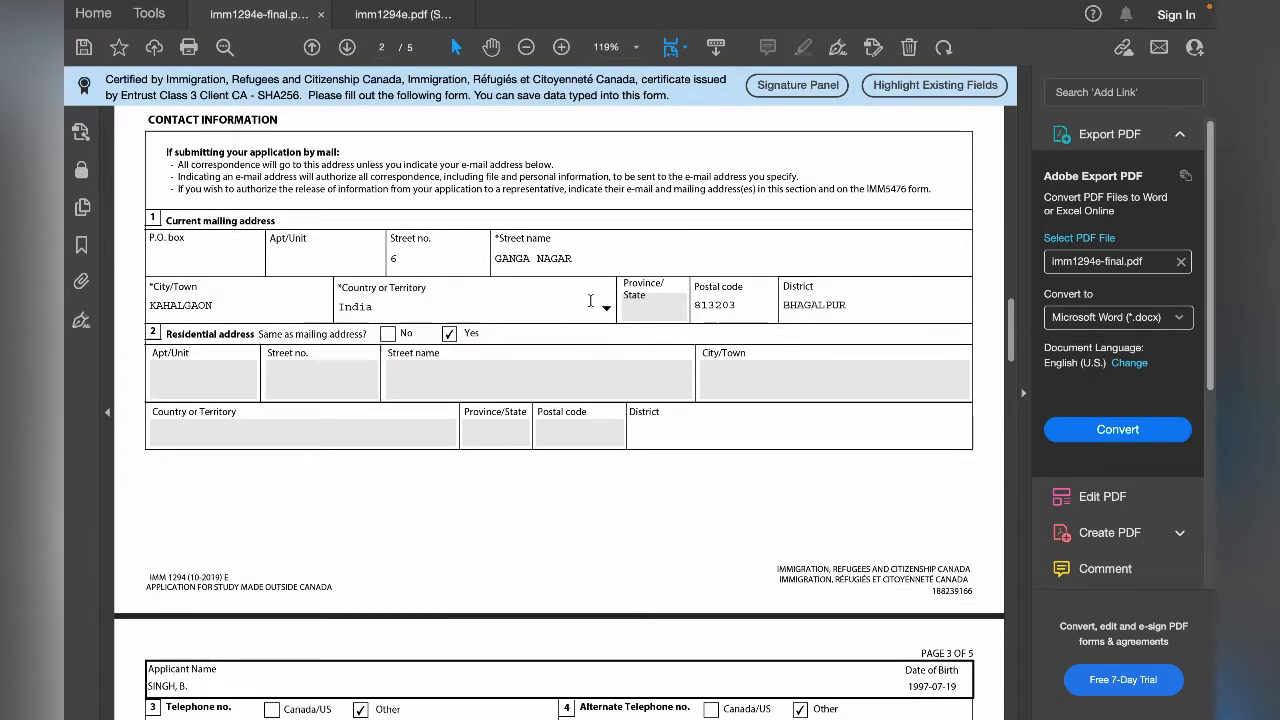
{"action": "scroll", "coordinate": [636, 303], "scroll_direction": "down", "scroll_amount": 1}
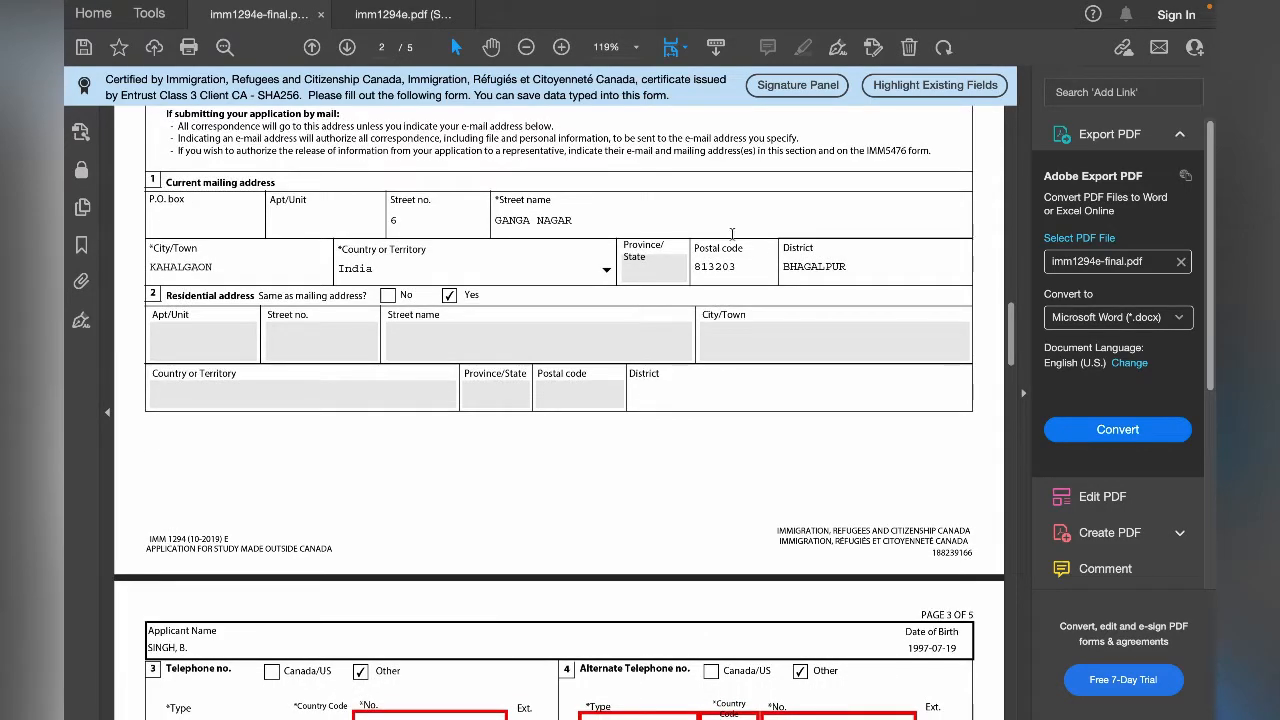
{"action": "scroll", "coordinate": [874, 273], "scroll_direction": "down", "scroll_amount": 4}
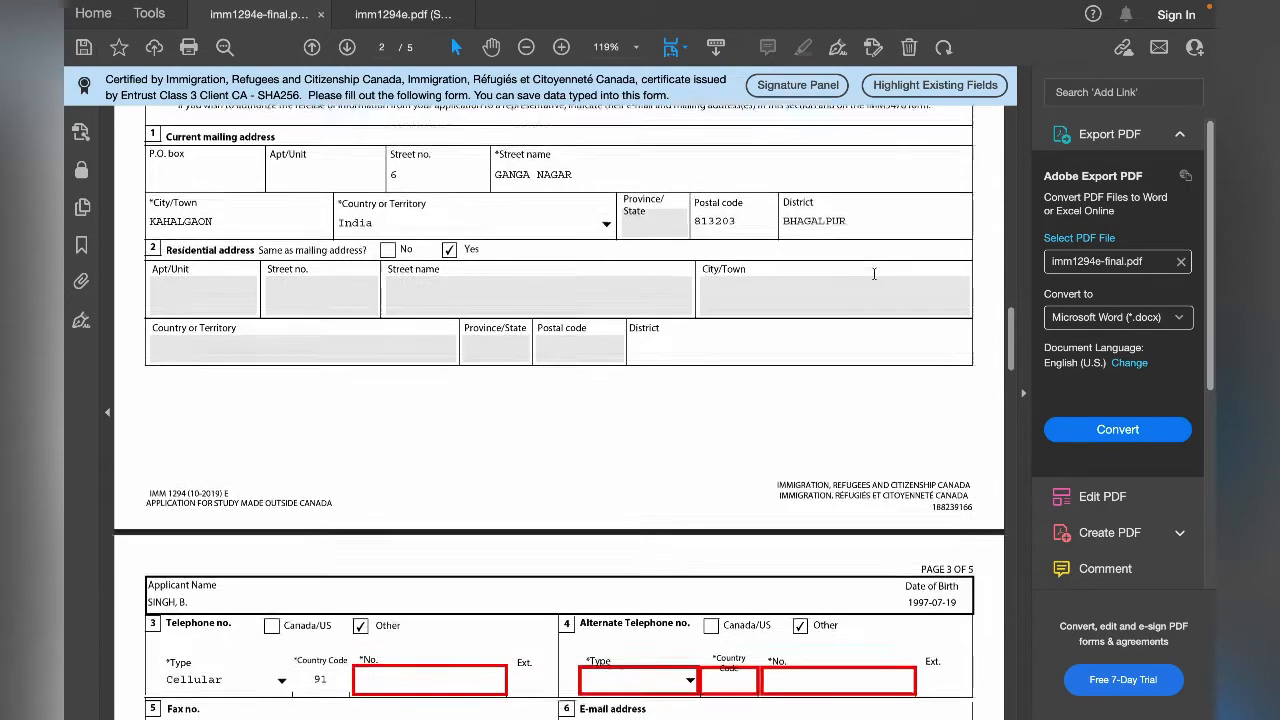
{"action": "scroll", "coordinate": [874, 280], "scroll_direction": "up", "scroll_amount": 1}
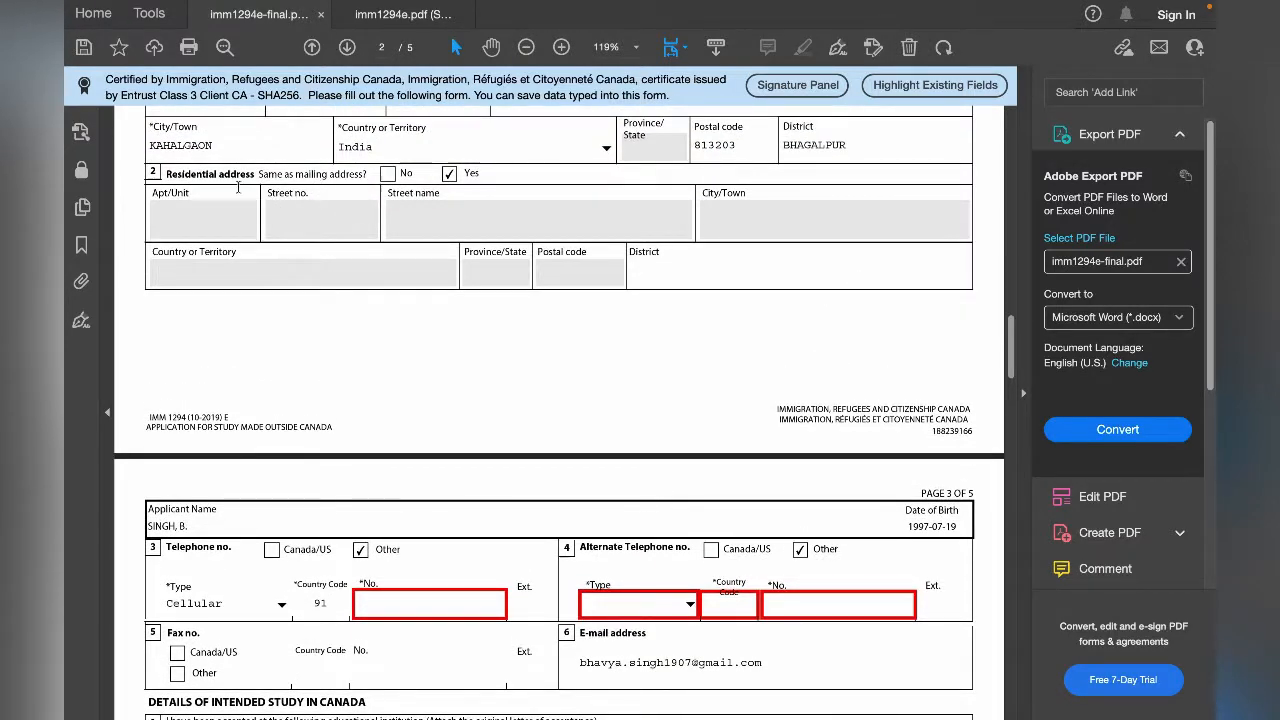
{"action": "scroll", "coordinate": [238, 186], "scroll_direction": "up", "scroll_amount": 3}
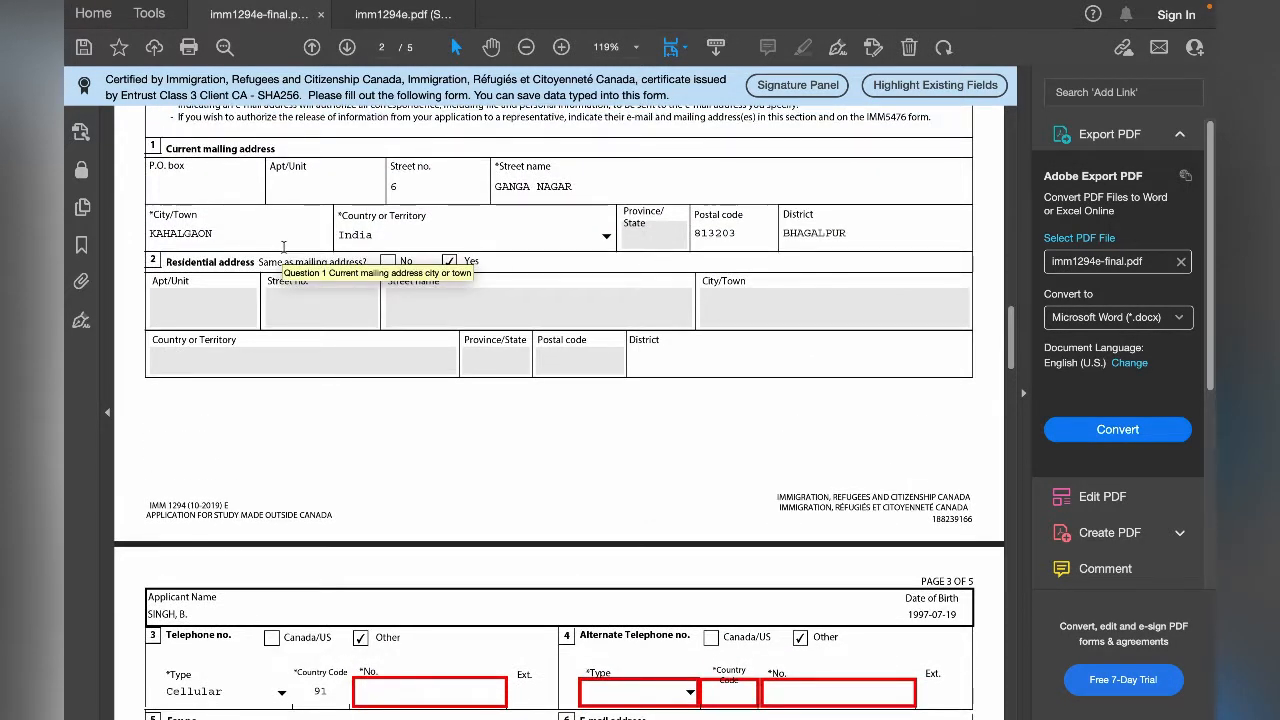
{"action": "scroll", "coordinate": [283, 246], "scroll_direction": "down", "scroll_amount": 3}
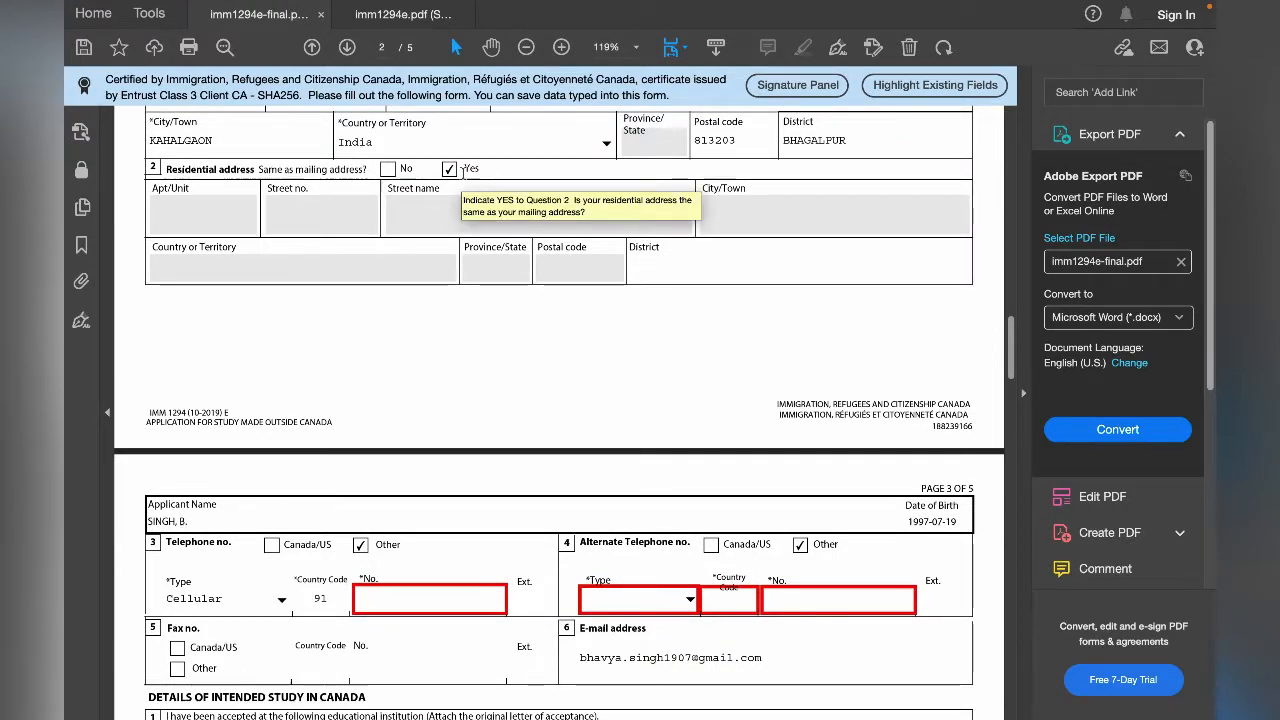
{"action": "scroll", "coordinate": [620, 383], "scroll_direction": "down", "scroll_amount": 1}
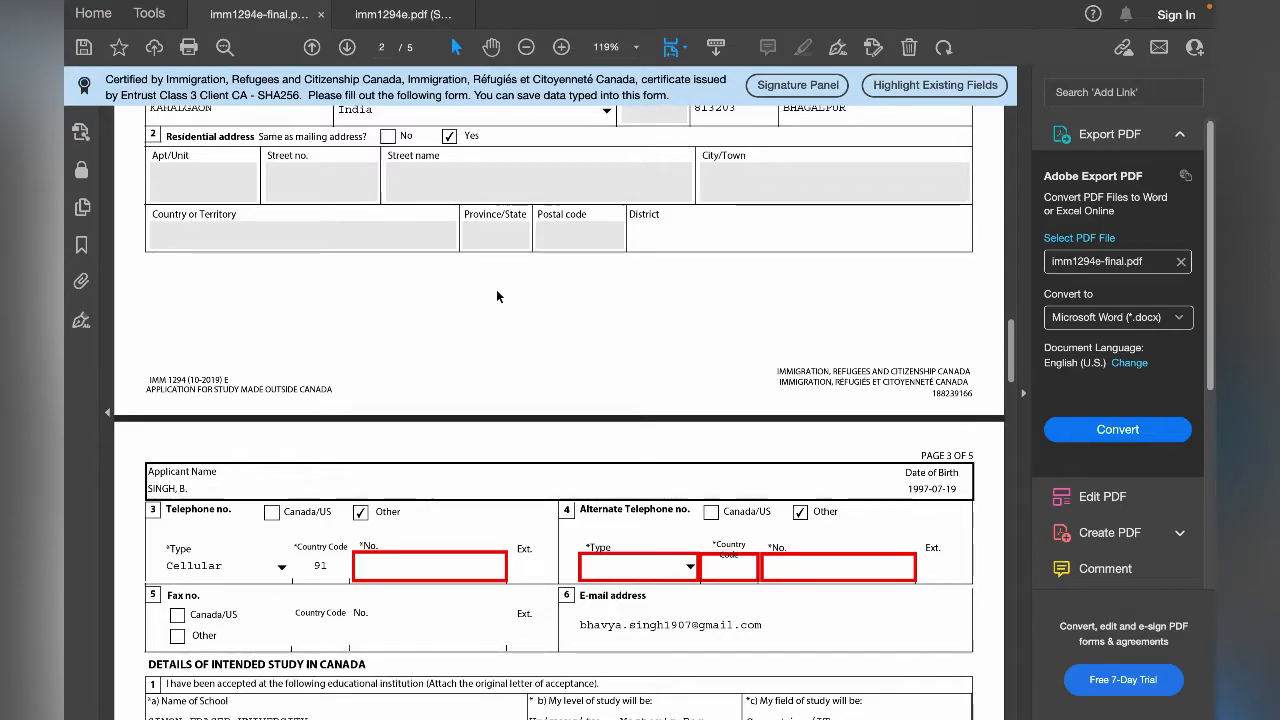
- Choose Cellular as the telephone type in question 3 on page 3 and enter the applicant's telephone number
{"action": "scroll", "coordinate": [497, 296], "scroll_direction": "down", "scroll_amount": 6}
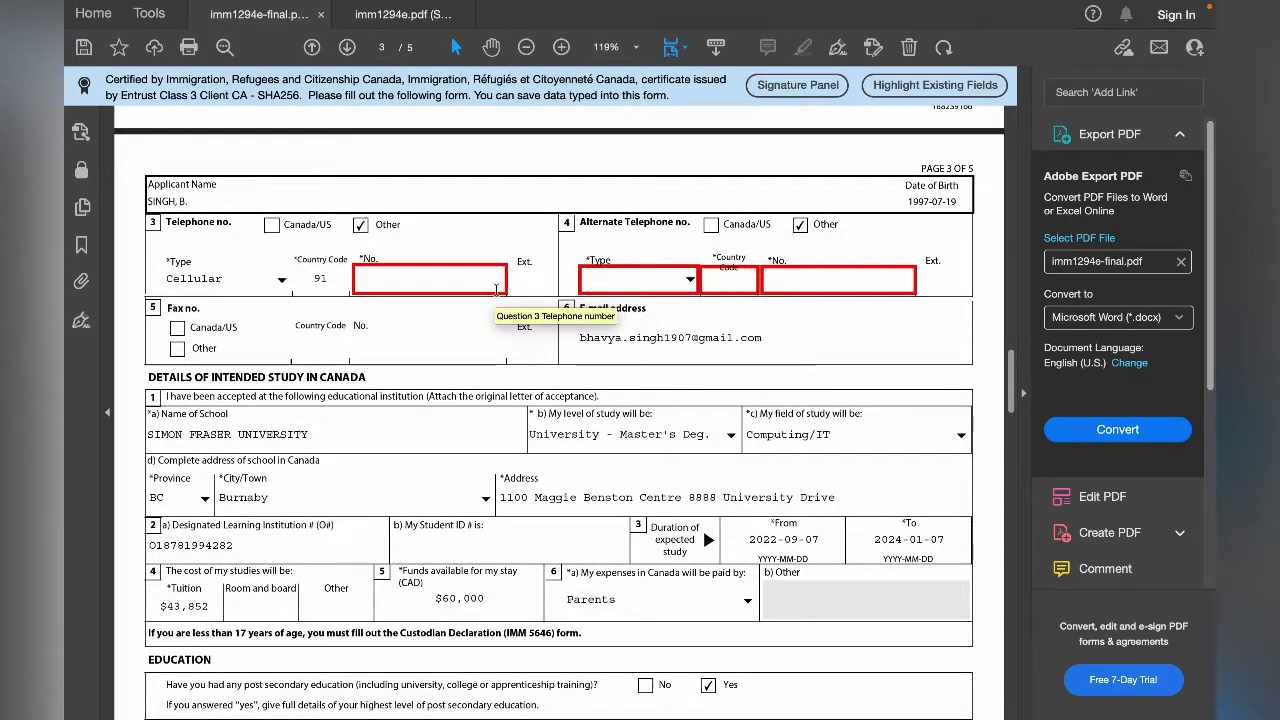
{"action": "scroll", "coordinate": [293, 322], "scroll_direction": "down", "scroll_amount": 1}
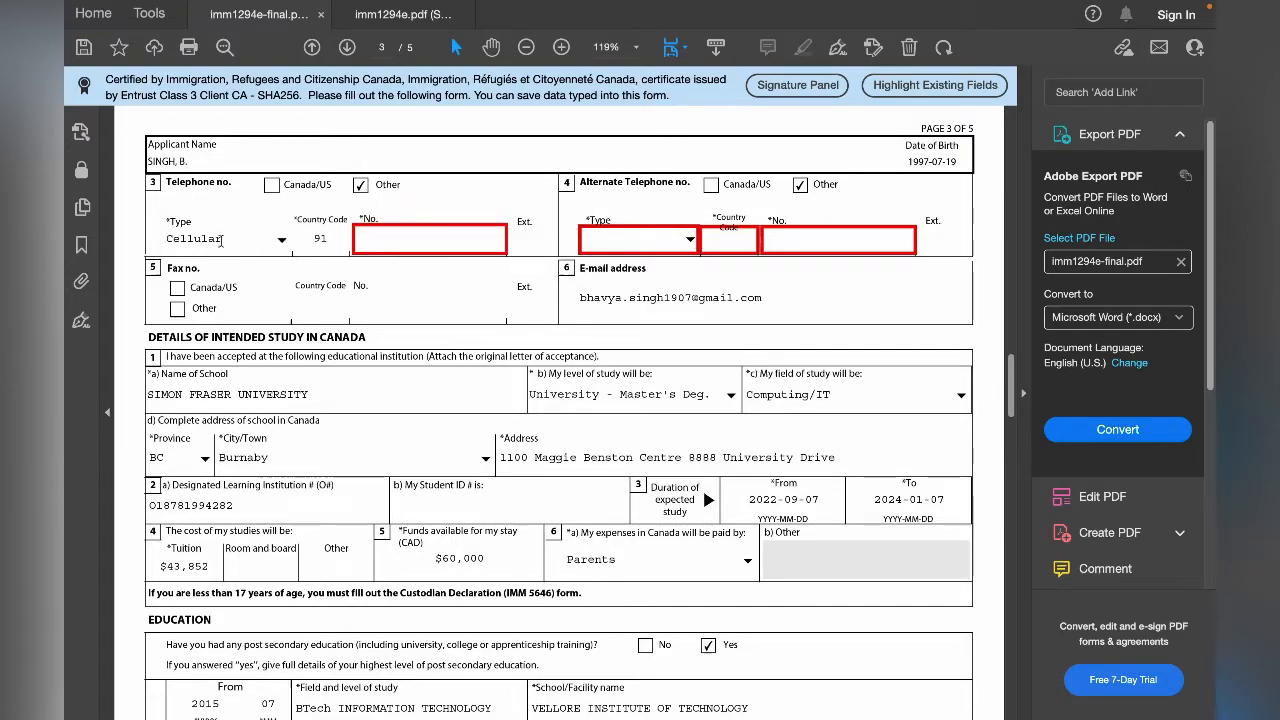
{"action": "left_click", "coordinate": [282, 241]}
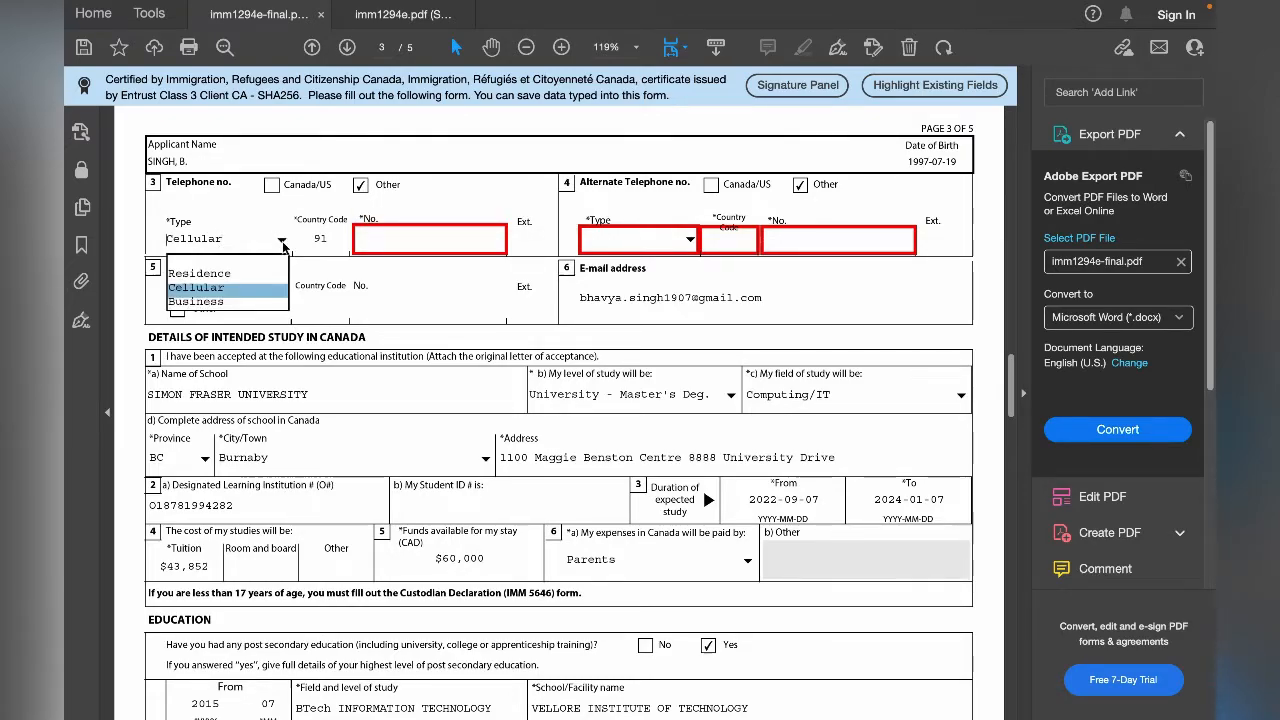
{"action": "left_click", "coordinate": [272, 289]}
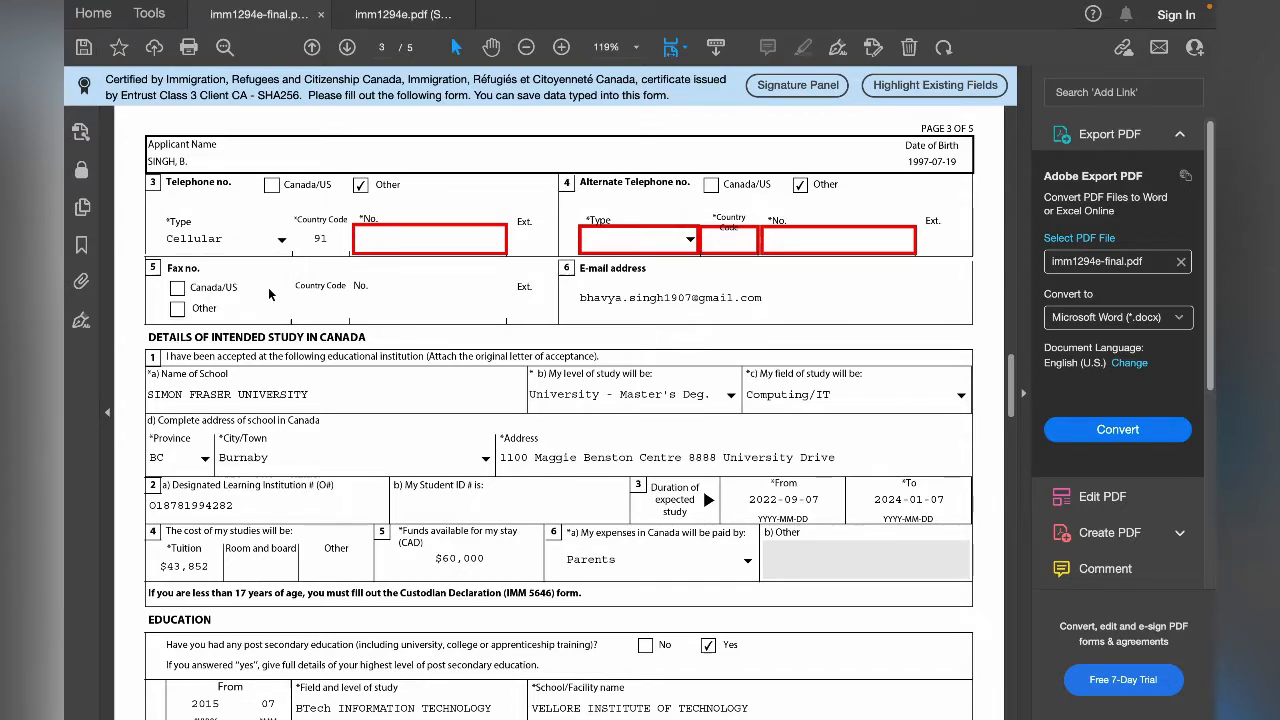
{"action": "left_click", "coordinate": [402, 242]}
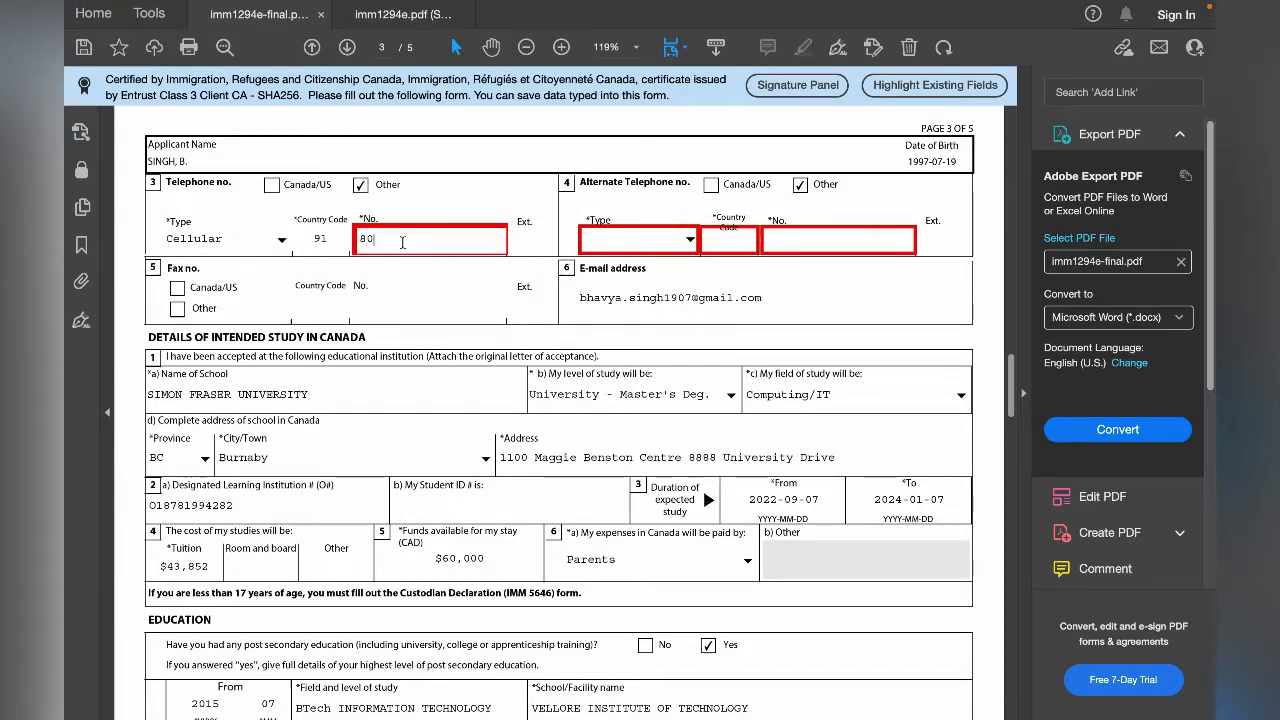
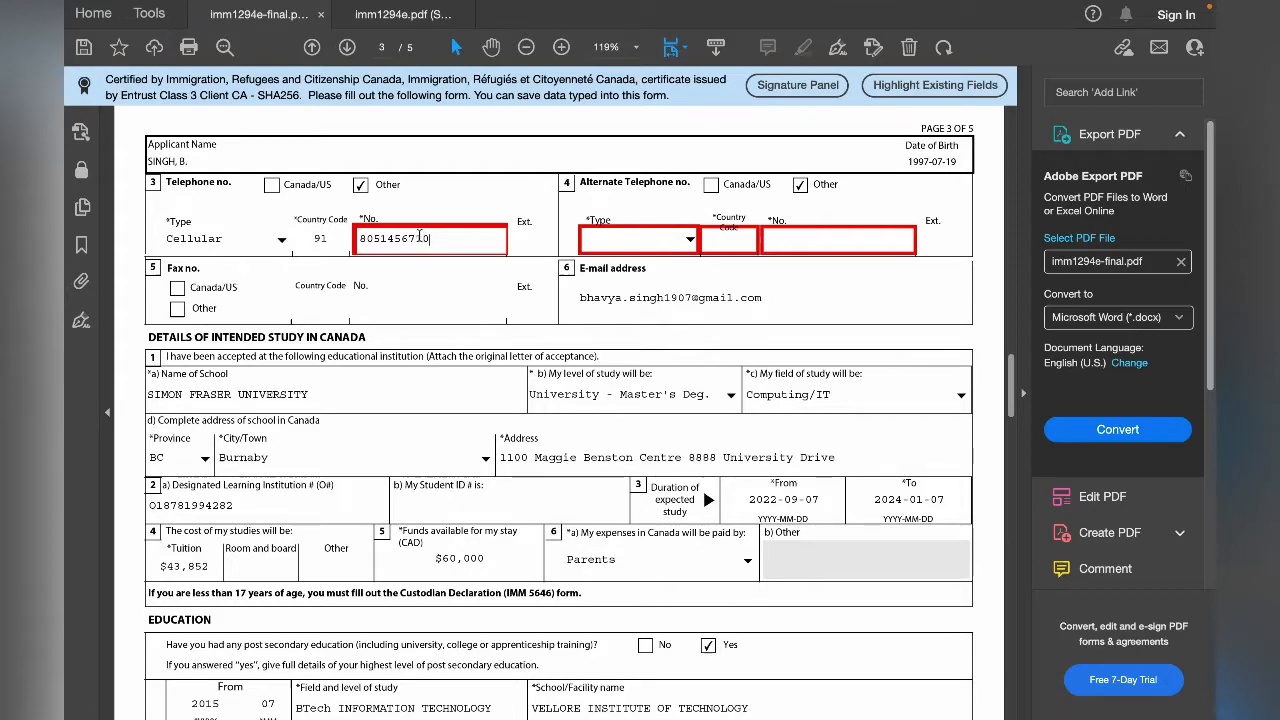
- In question 4, set the alternate telephone type to Cellular with country code 91 and enter the applicant's alternate phone number
{"action": "double_click", "coordinate": [424, 241]}
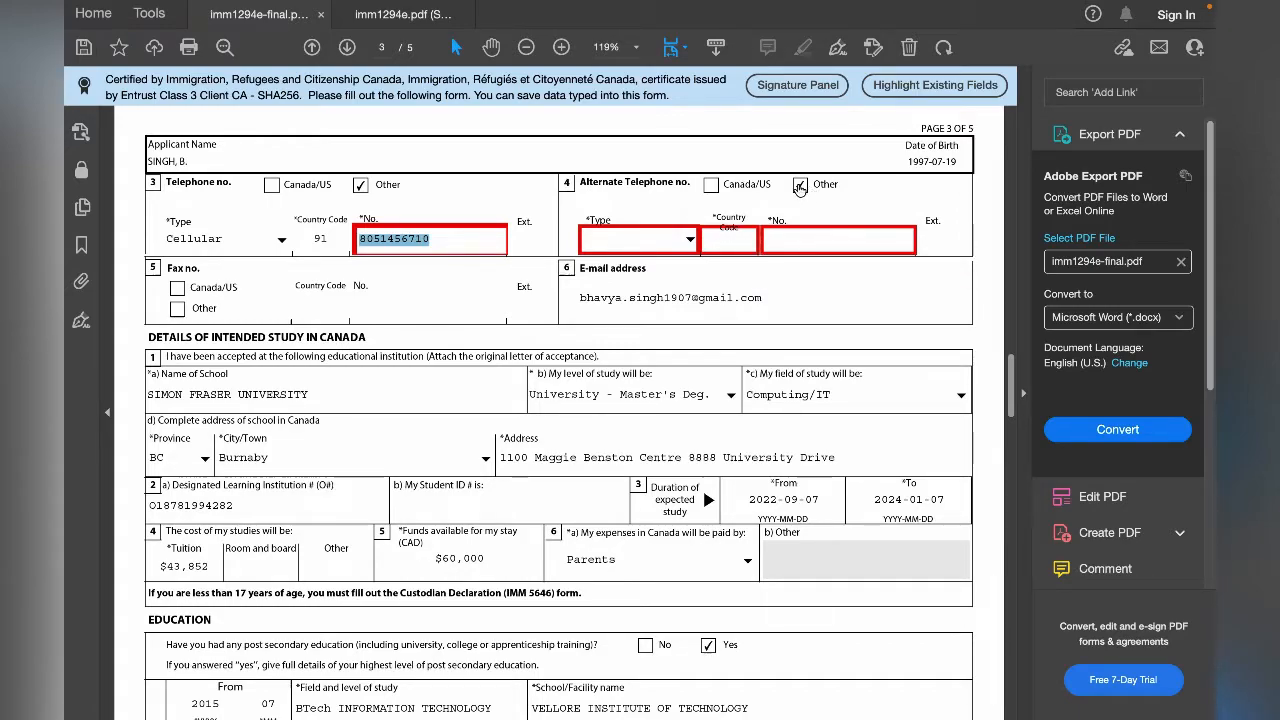
{"action": "left_click", "coordinate": [690, 240]}
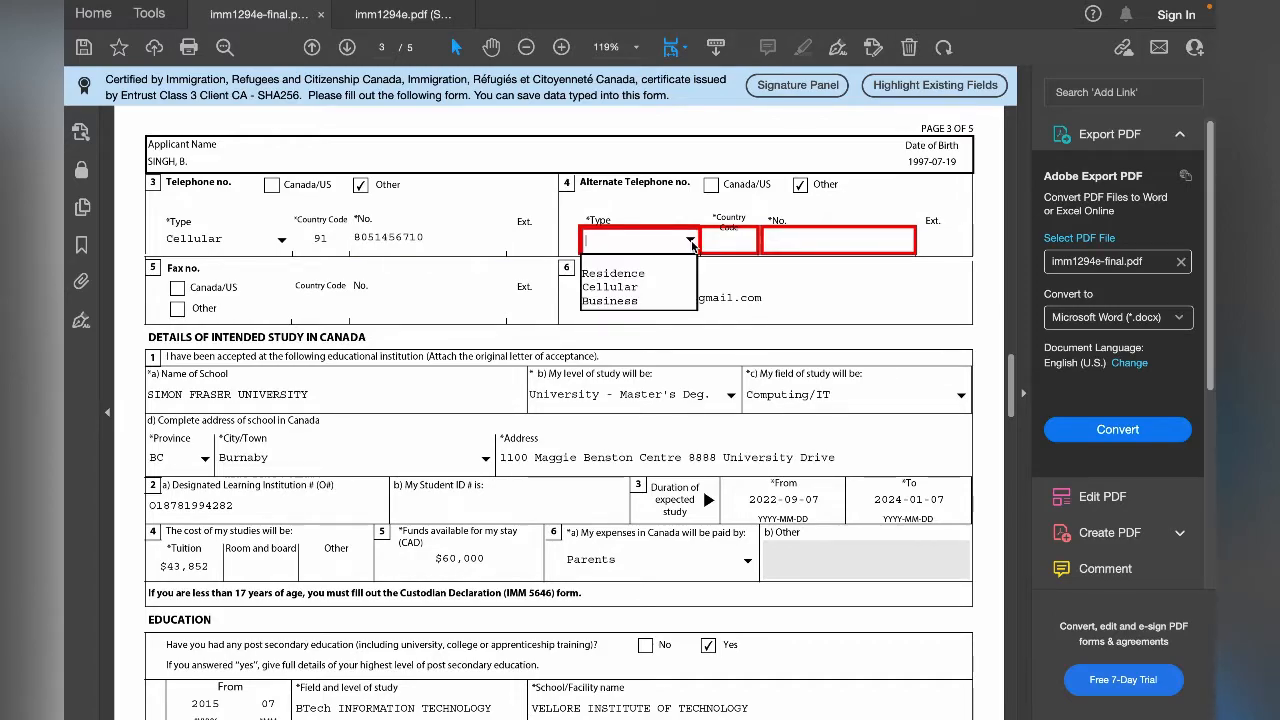
{"action": "left_click", "coordinate": [652, 287]}
{"action": "left_click", "coordinate": [728, 241]}
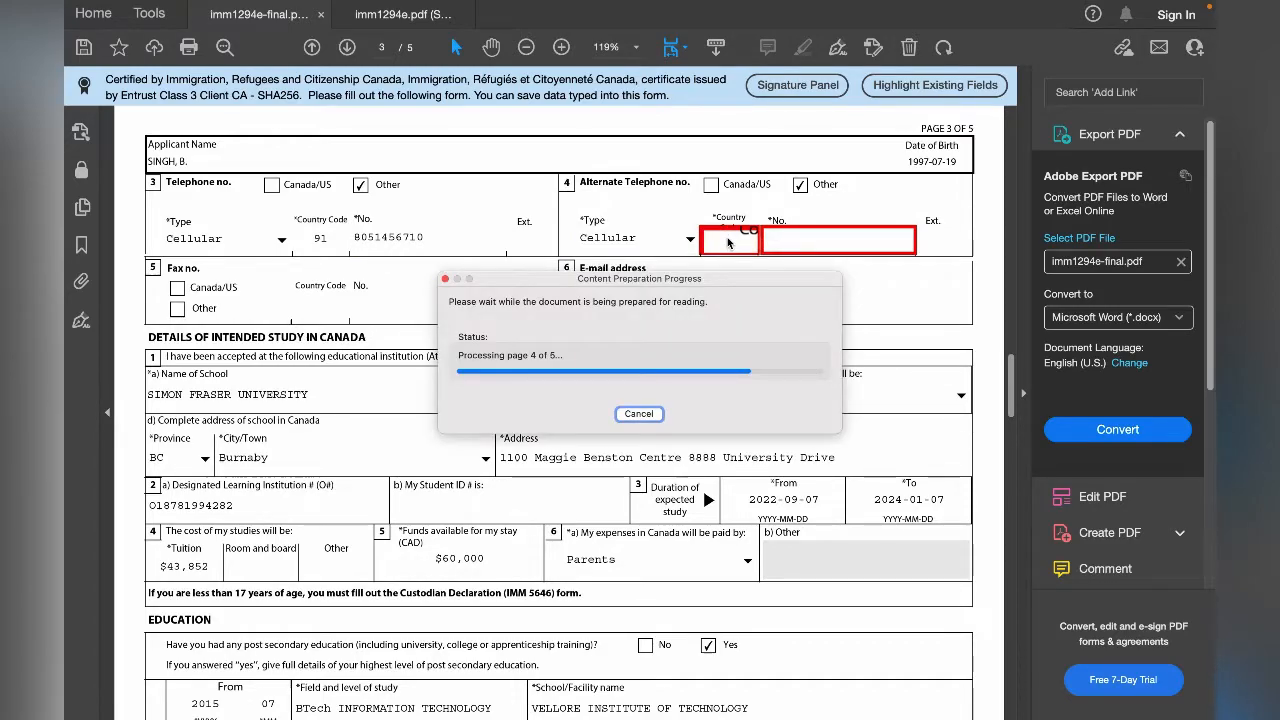
{"action": "type", "text": "91"}
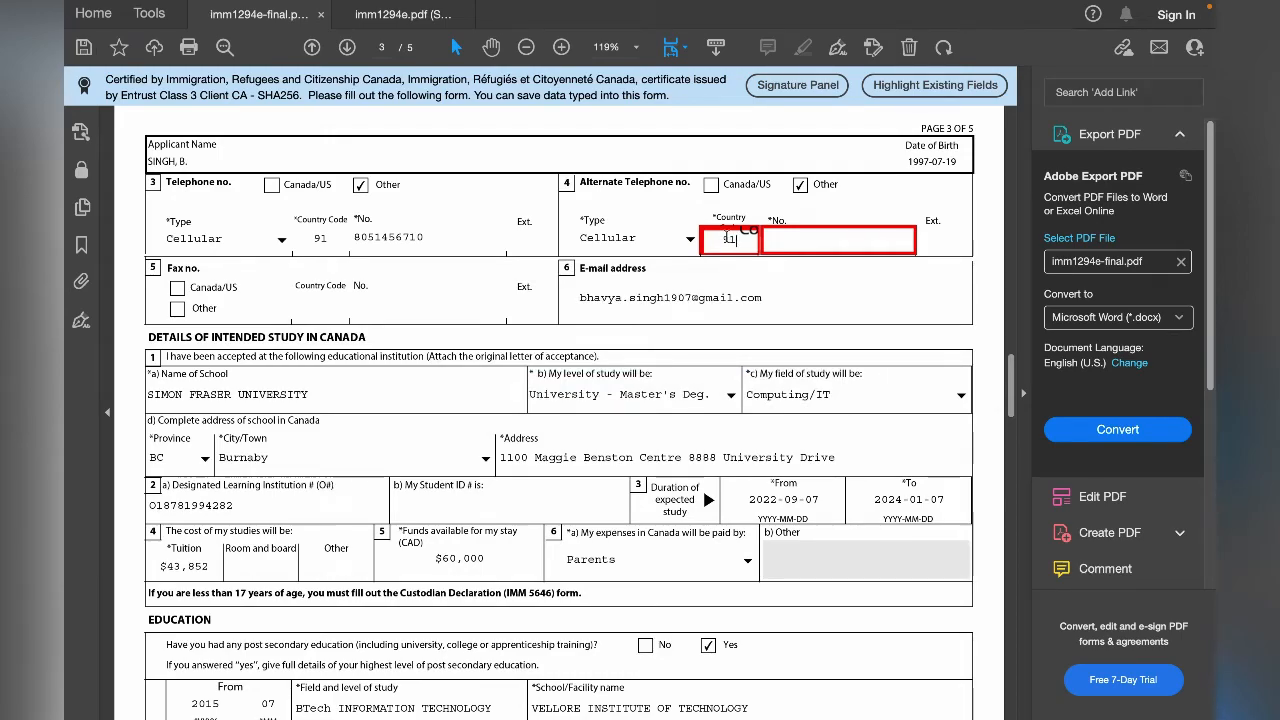
{"action": "left_click", "coordinate": [799, 247]}
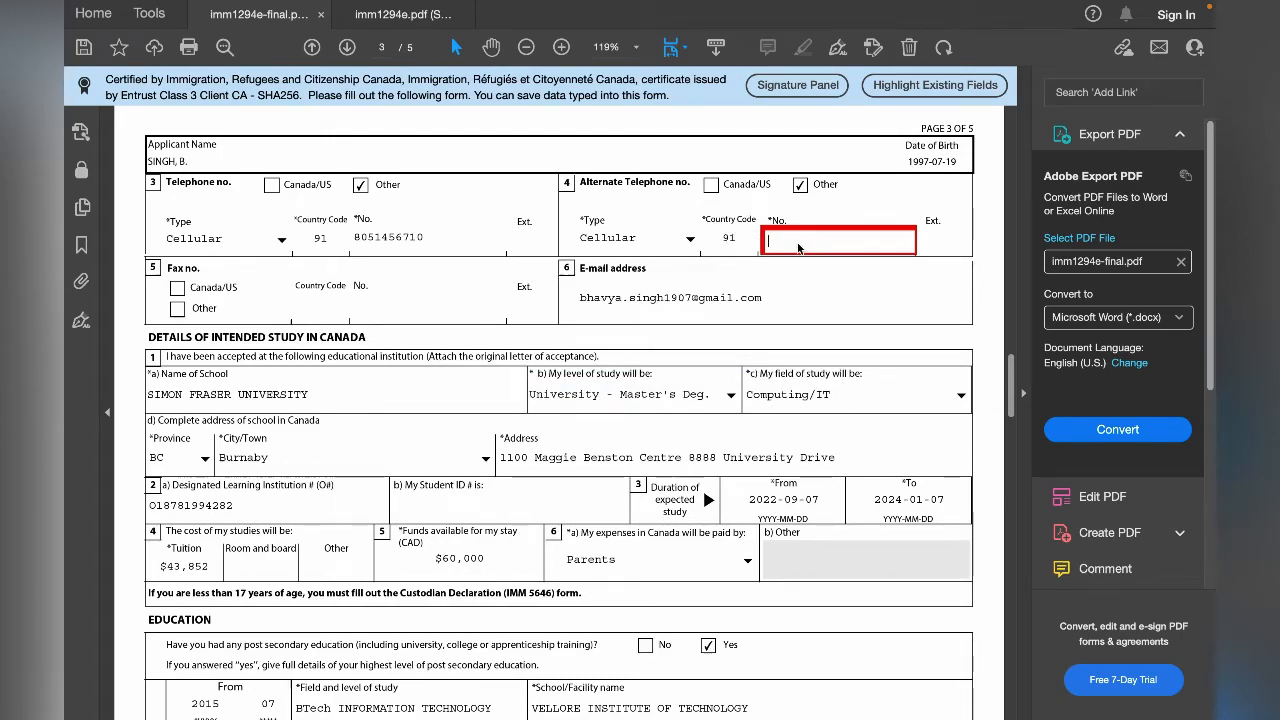
{"action": "type", "text": "9876678910"}
{"action": "key", "text": "Tab"}
{"action": "left_click", "coordinate": [838, 238]}
{"action": "left_click_drag", "start_coordinate": [838, 240], "coordinate": [760, 239]}
- Review the e-mail address question and the notes on submitting by mail under Contact Information
{"action": "scroll", "coordinate": [155, 262], "scroll_direction": "down", "scroll_amount": 1}
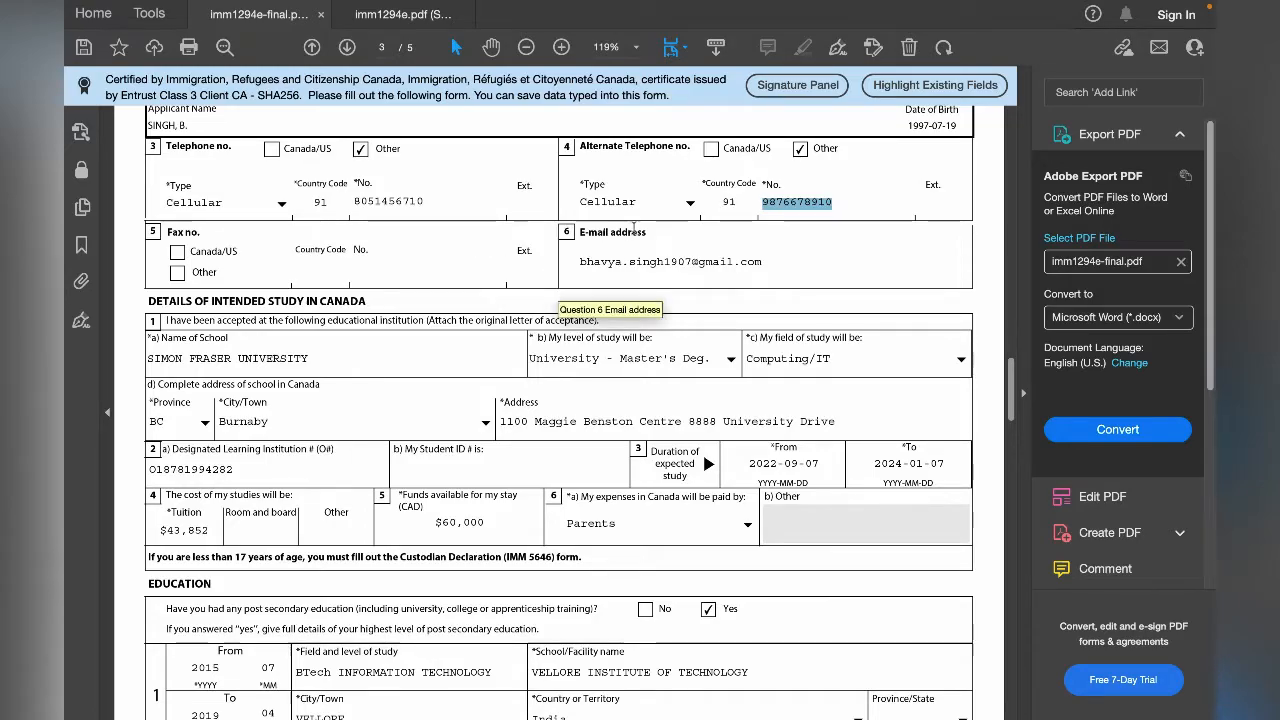
{"action": "scroll", "coordinate": [650, 270], "scroll_direction": "up", "scroll_amount": 9}
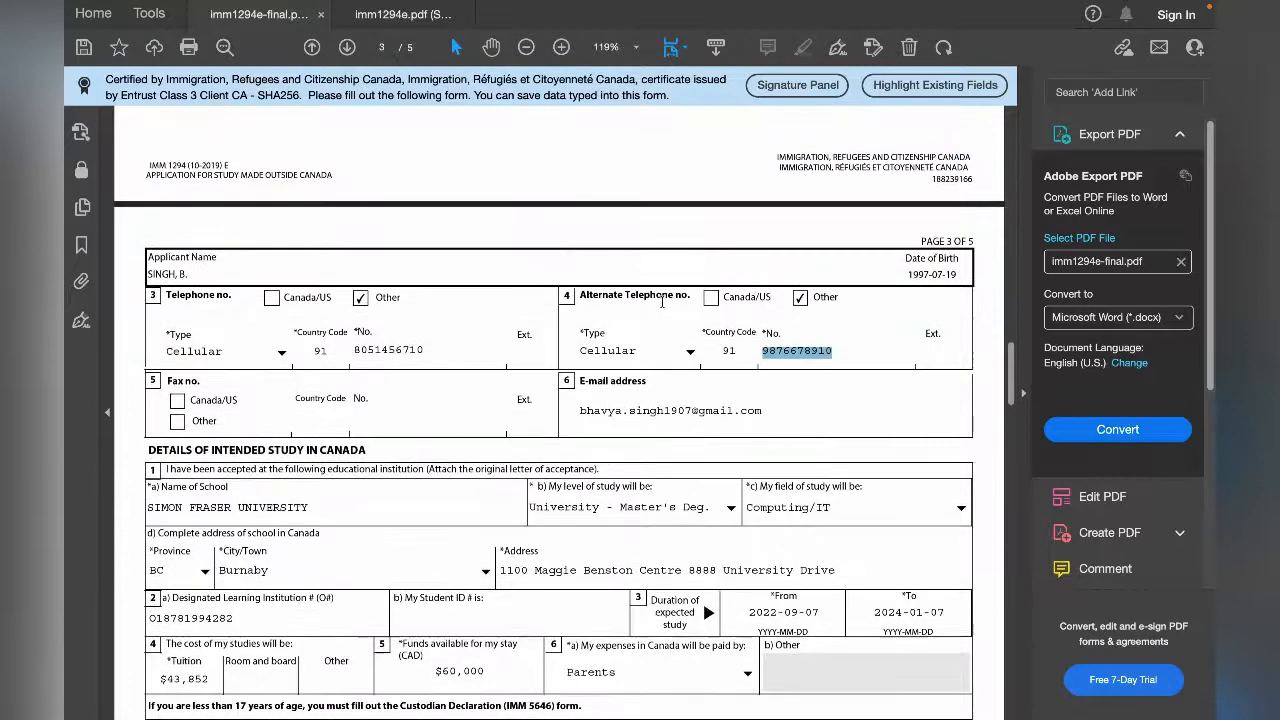
{"action": "scroll", "coordinate": [662, 301], "scroll_direction": "up", "scroll_amount": 4}
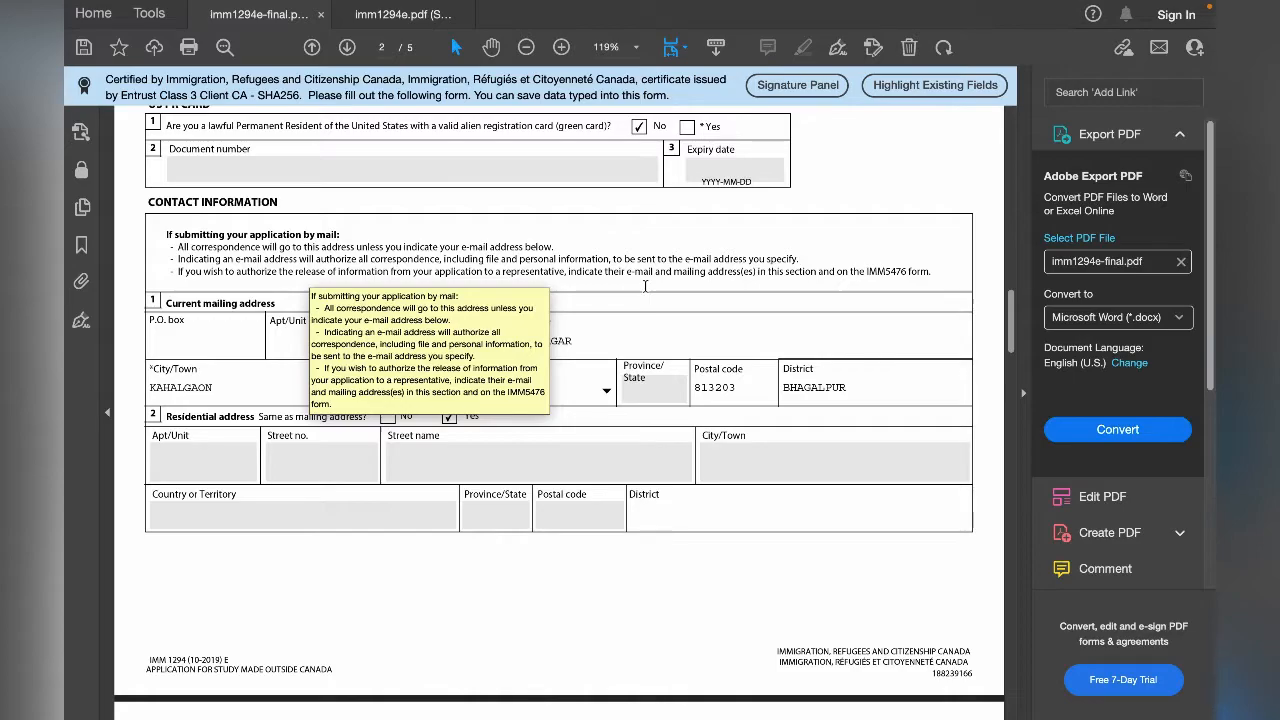
{"action": "scroll", "coordinate": [645, 285], "scroll_direction": "down", "scroll_amount": 2}
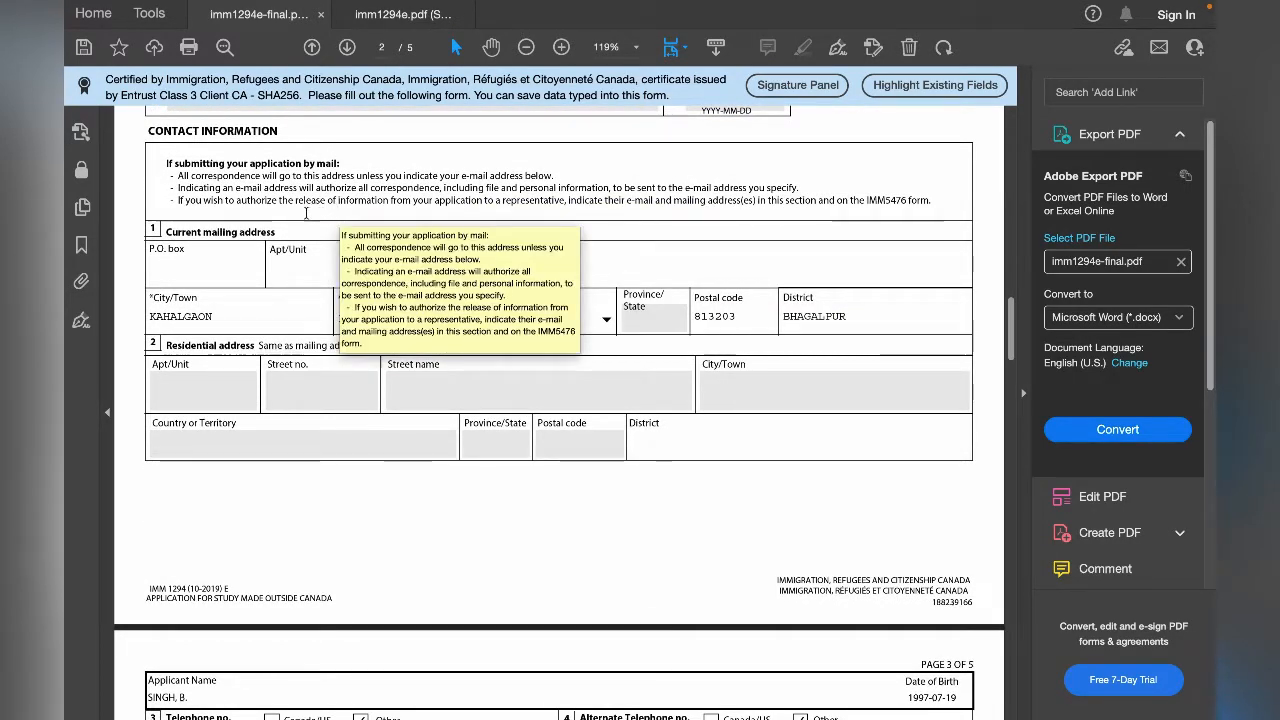
{"action": "scroll", "coordinate": [510, 265], "scroll_direction": "down", "scroll_amount": 12}
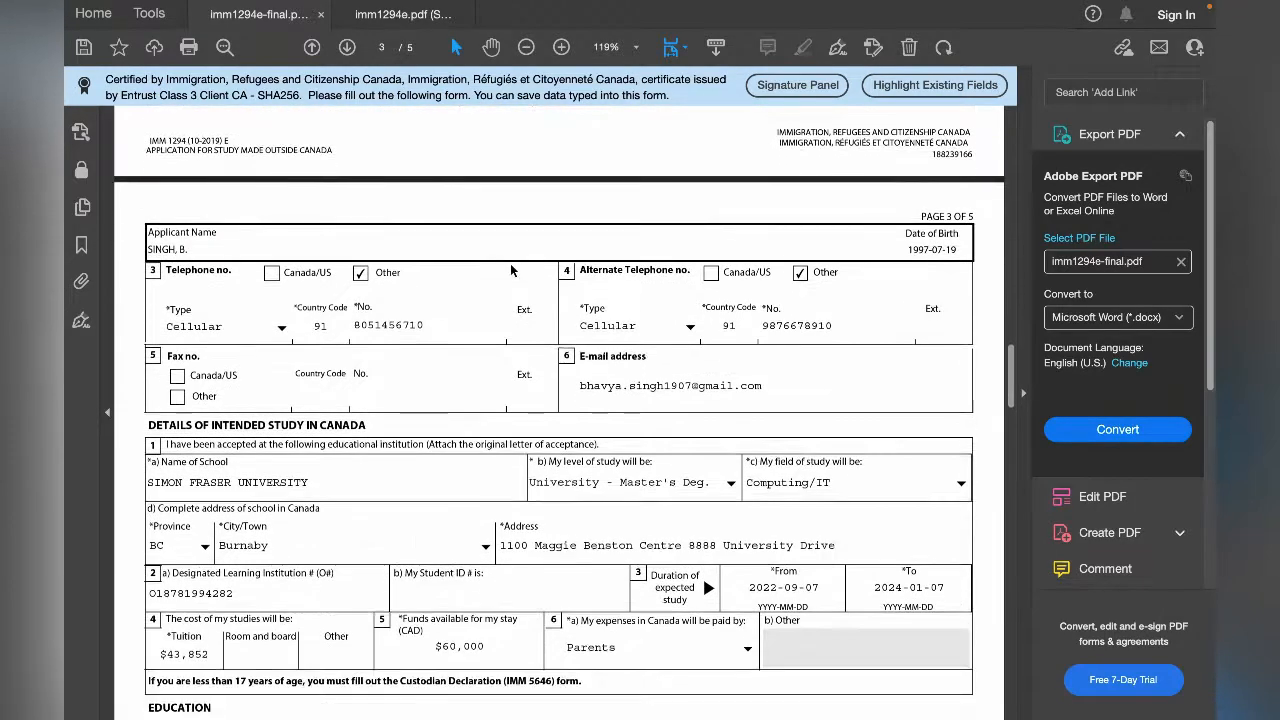
- Review the name of school in question 1a of Details of Intended Study in Canada
{"action": "scroll", "coordinate": [643, 359], "scroll_direction": "down", "scroll_amount": 4}
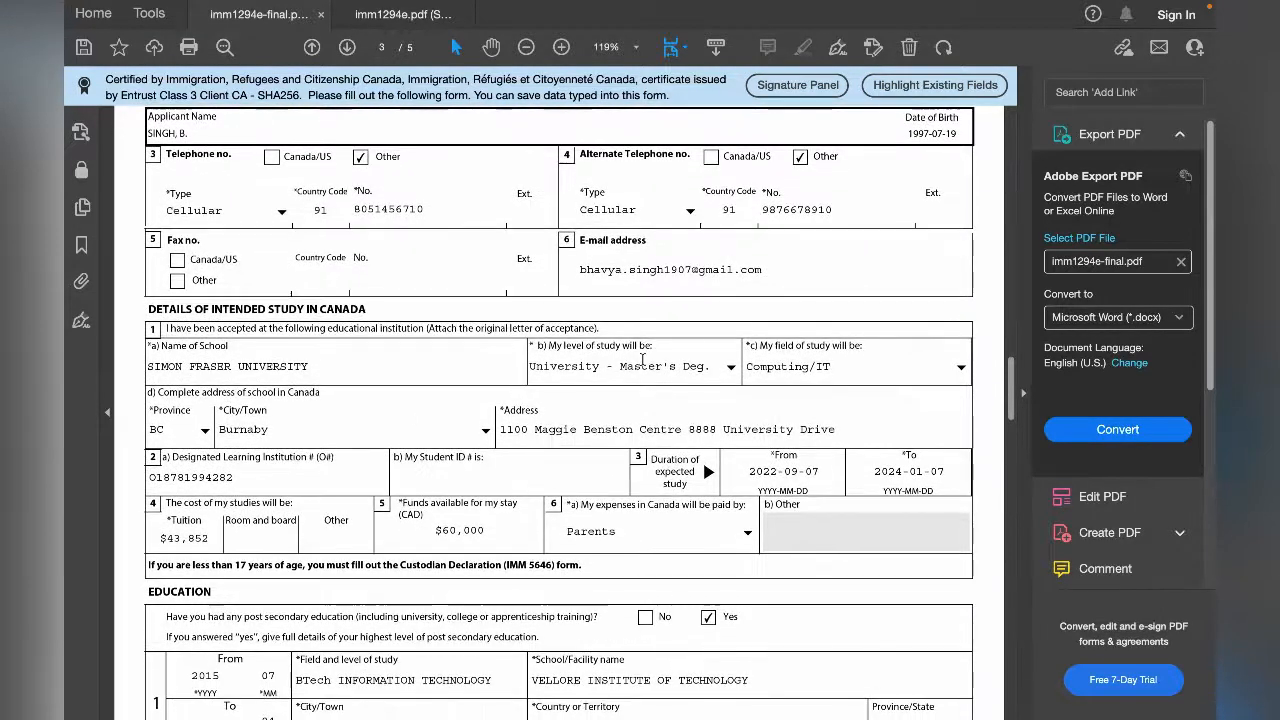
{"action": "scroll", "coordinate": [308, 327], "scroll_direction": "down", "scroll_amount": 3}
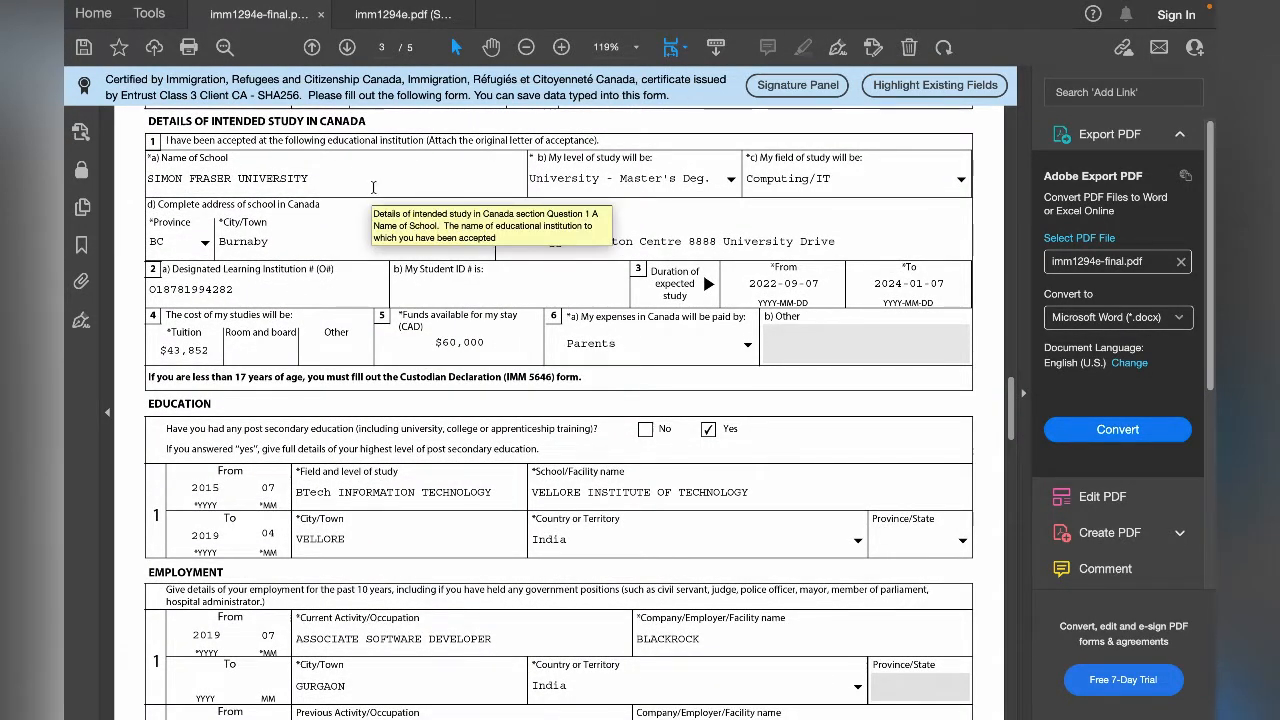
{"action": "left_click", "coordinate": [320, 189]}
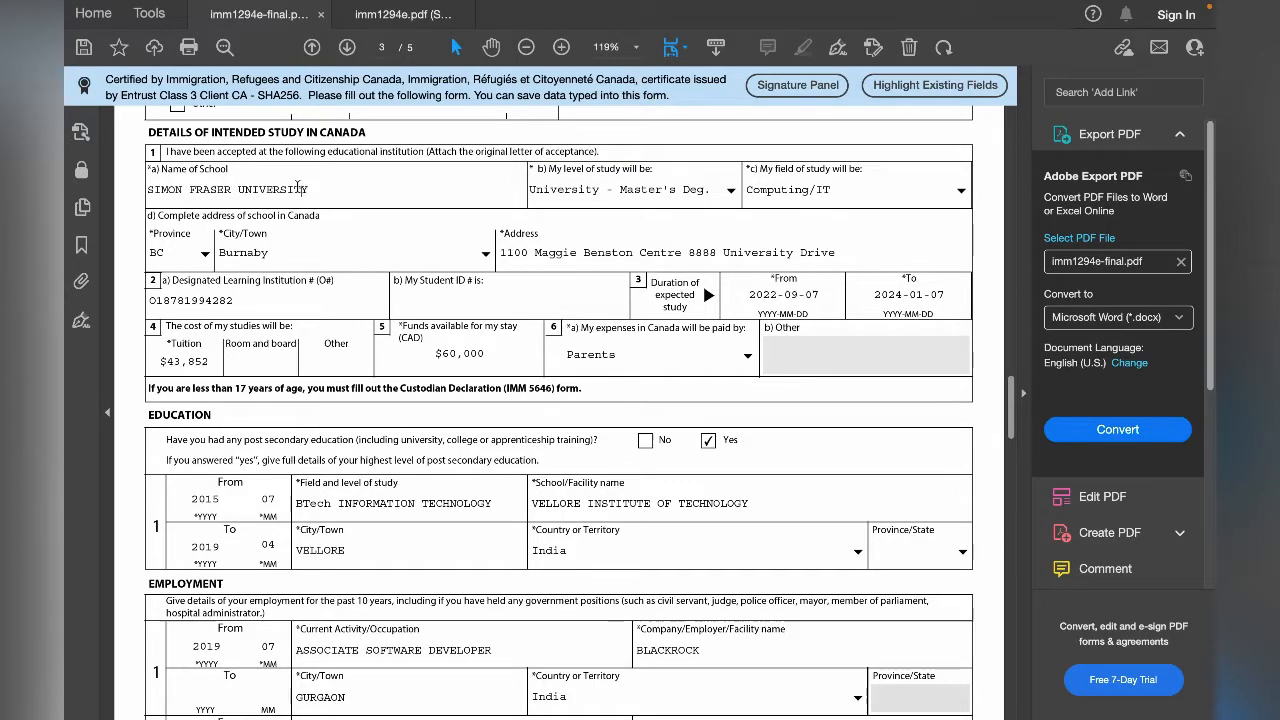
{"action": "double_click", "coordinate": [320, 190]}
{"action": "left_click", "coordinate": [330, 197]}
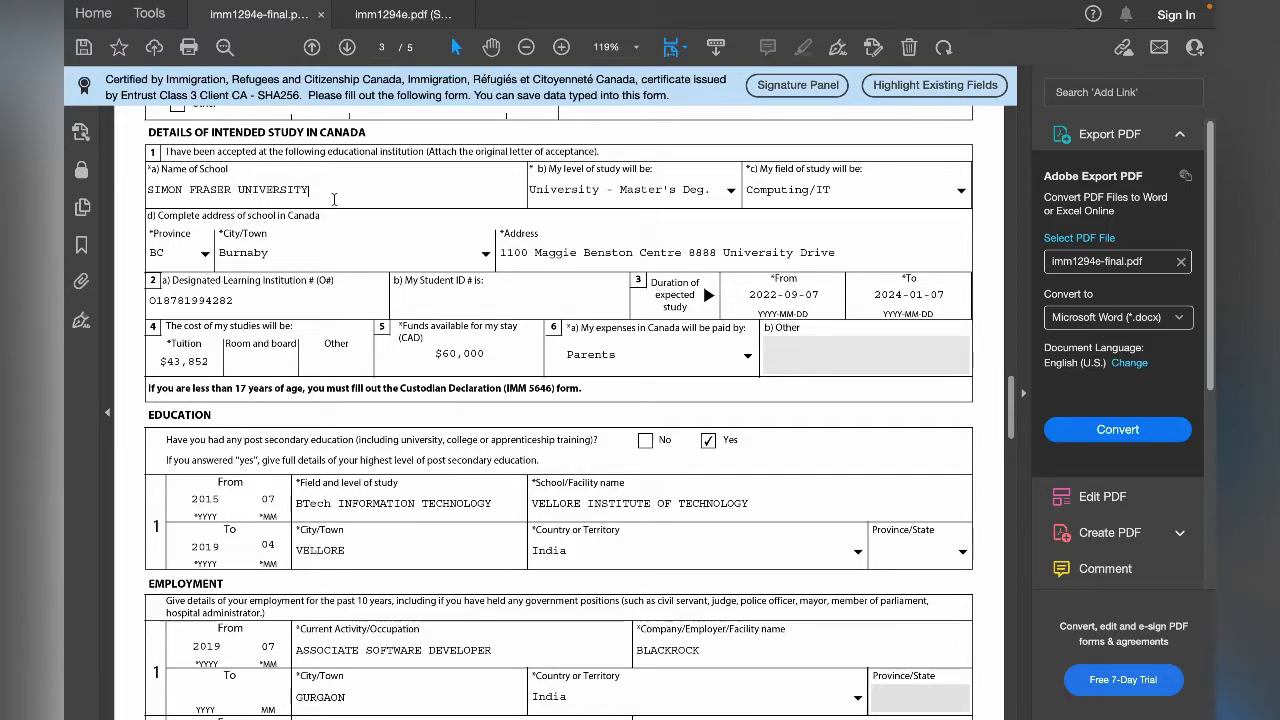
- Look through the level of study options in question 1b and choose University - Master's Deg
{"action": "left_click", "coordinate": [731, 191]}
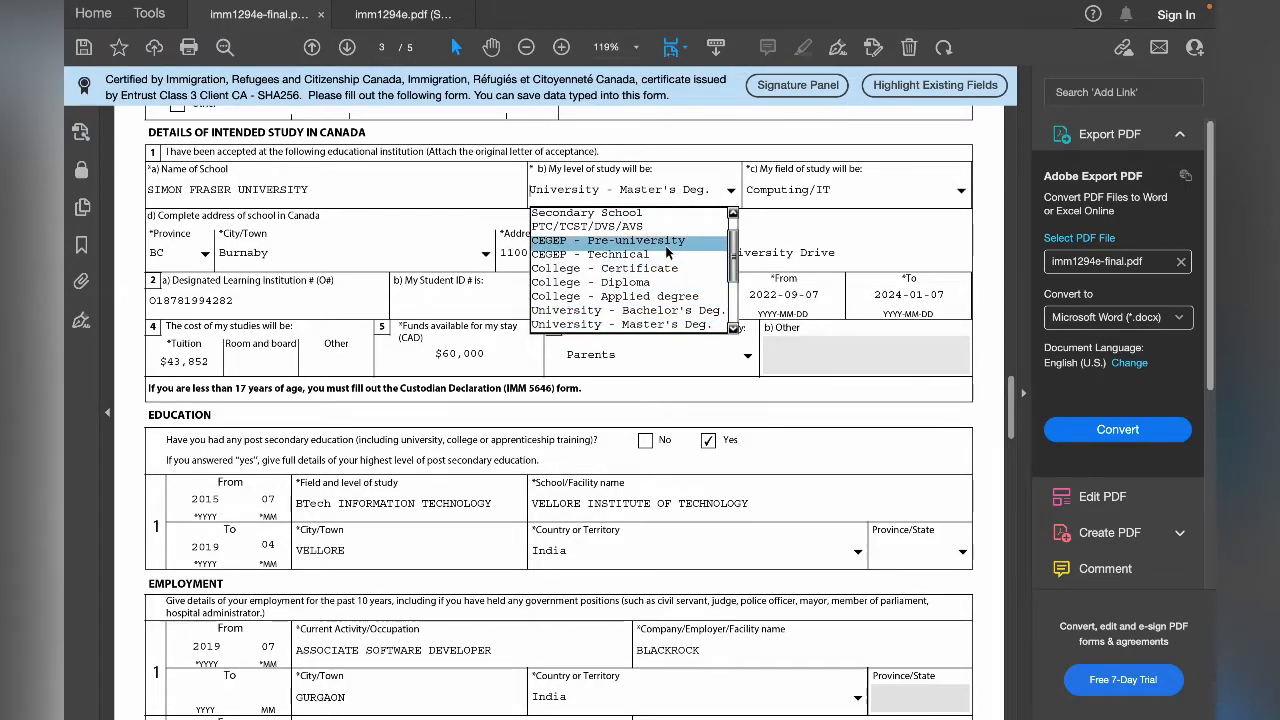
{"action": "scroll", "coordinate": [666, 246], "scroll_direction": "up", "scroll_amount": 1}
{"action": "scroll", "coordinate": [700, 320], "scroll_direction": "down", "scroll_amount": 1}
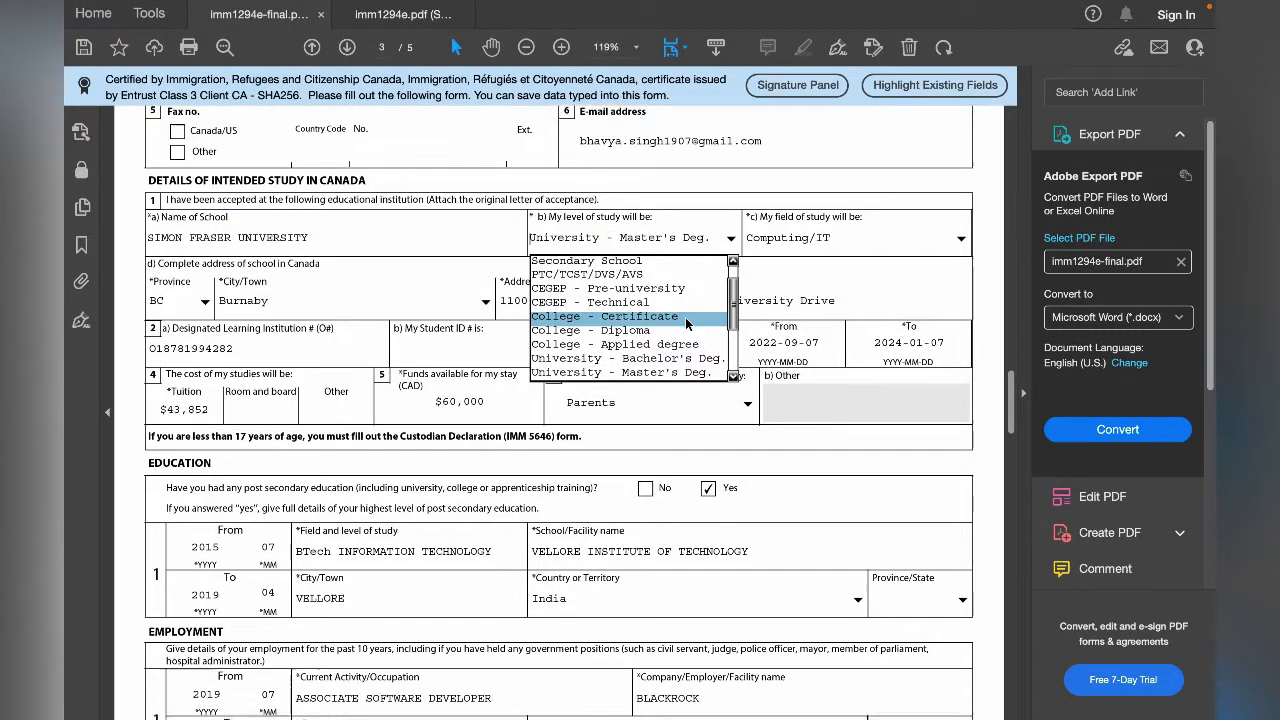
{"action": "mouse_move", "coordinate": [734, 289]}
{"action": "left_mouse_down"}
{"action": "mouse_move", "coordinate": [732, 323]}
{"action": "mouse_move", "coordinate": [735, 252]}
{"action": "mouse_move", "coordinate": [731, 303]}
{"action": "mouse_move", "coordinate": [734, 280]}
{"action": "left_mouse_up"}
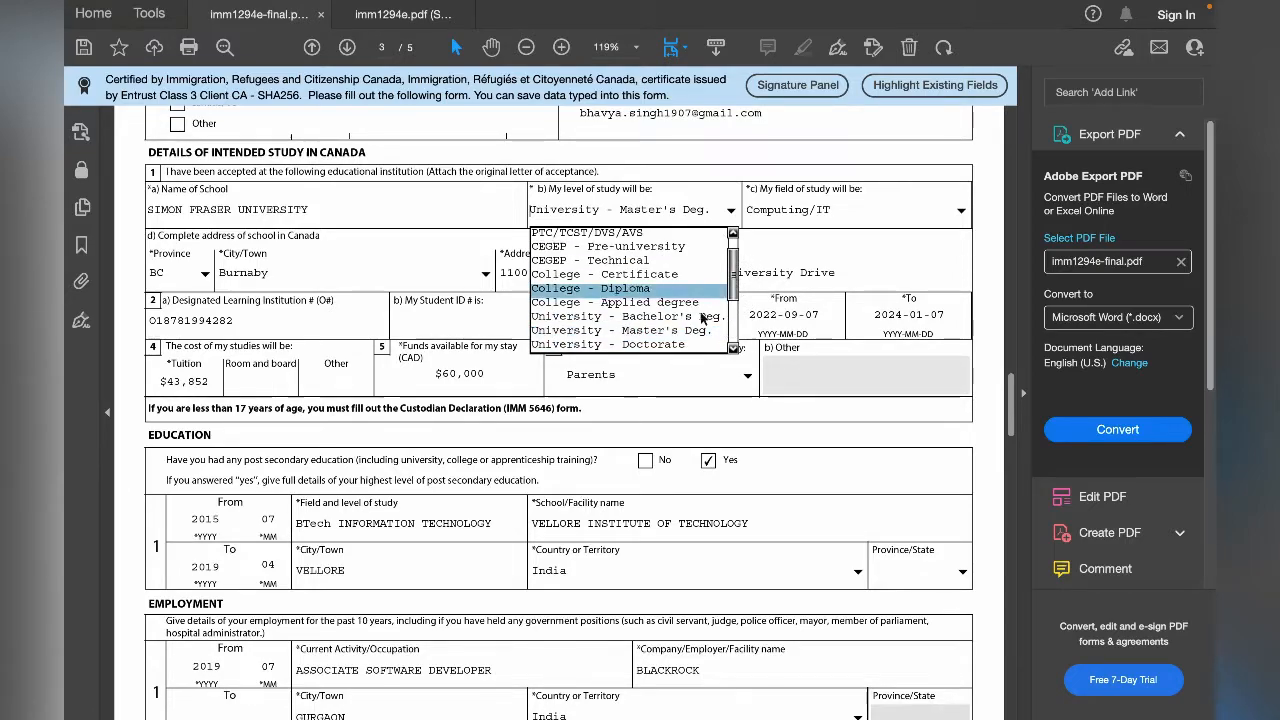
{"action": "left_click", "coordinate": [672, 331]}
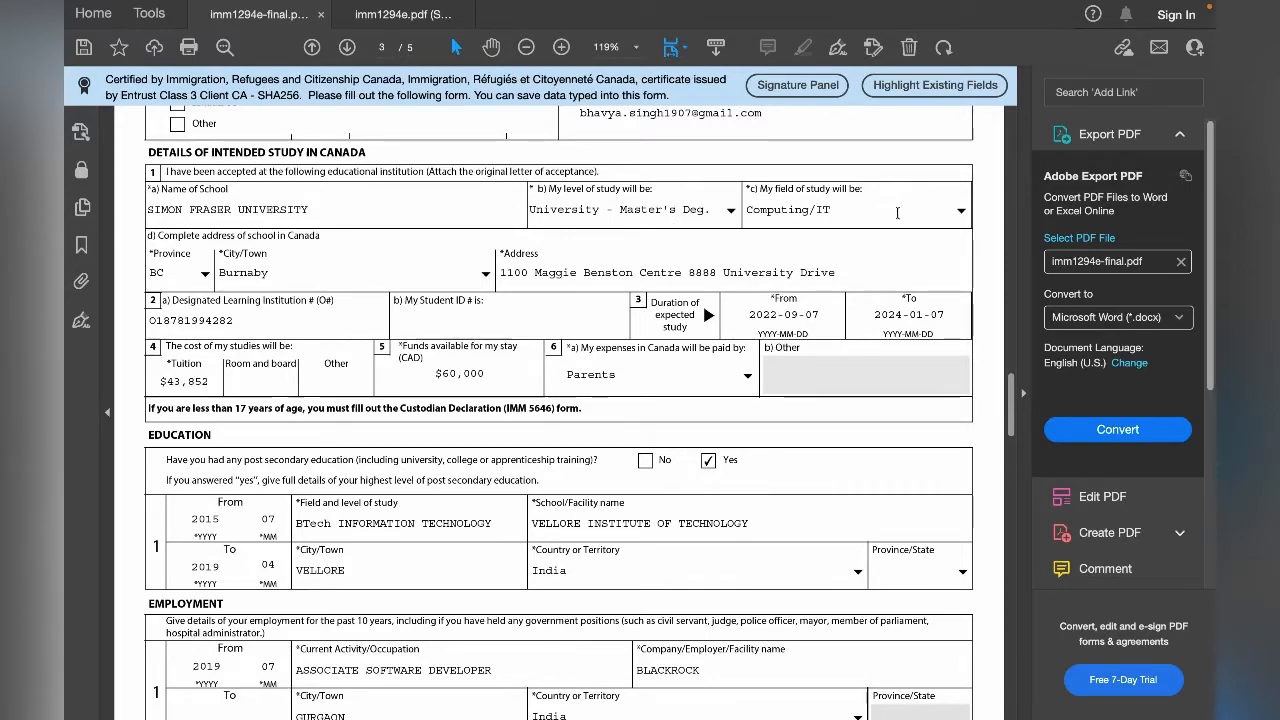
- Look through the field of study options in question 1c and choose Computing/IT
{"action": "left_click", "coordinate": [960, 211]}
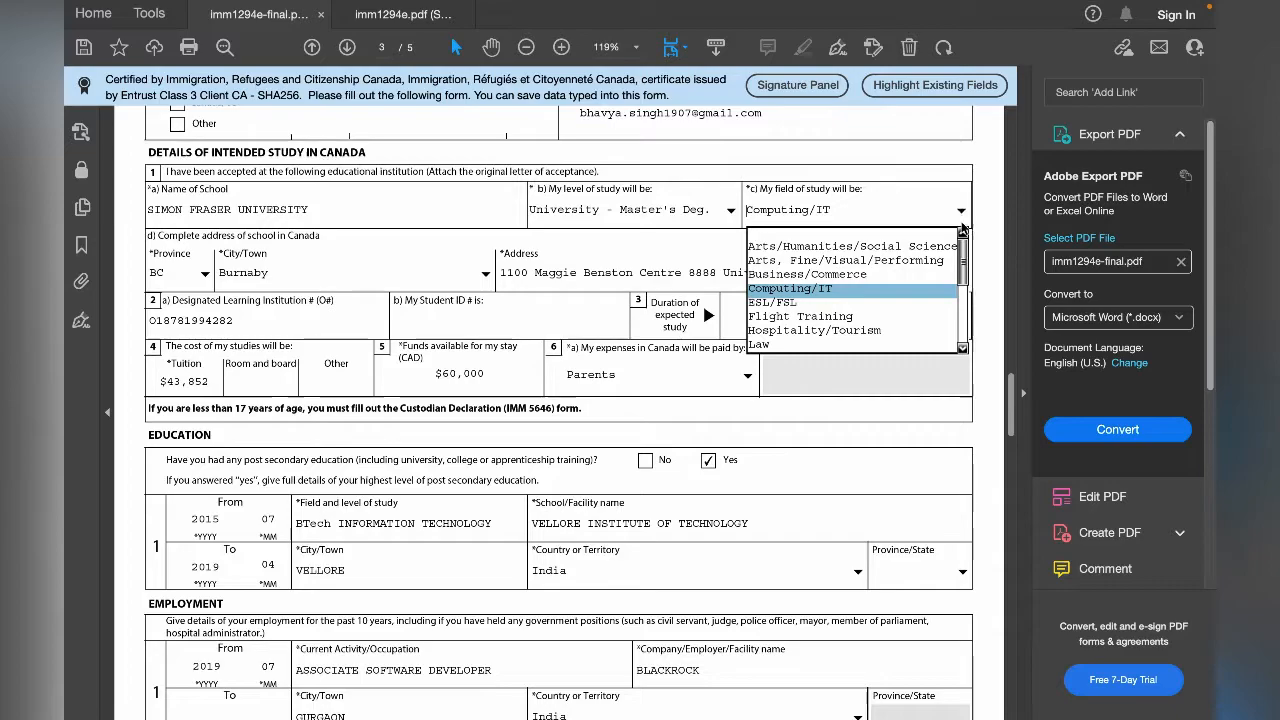
{"action": "left_click", "coordinate": [965, 288]}
{"action": "mouse_move", "coordinate": [965, 288]}
{"action": "left_mouse_down"}
{"action": "mouse_move", "coordinate": [966, 332]}
{"action": "mouse_move", "coordinate": [962, 270]}
{"action": "left_mouse_up"}
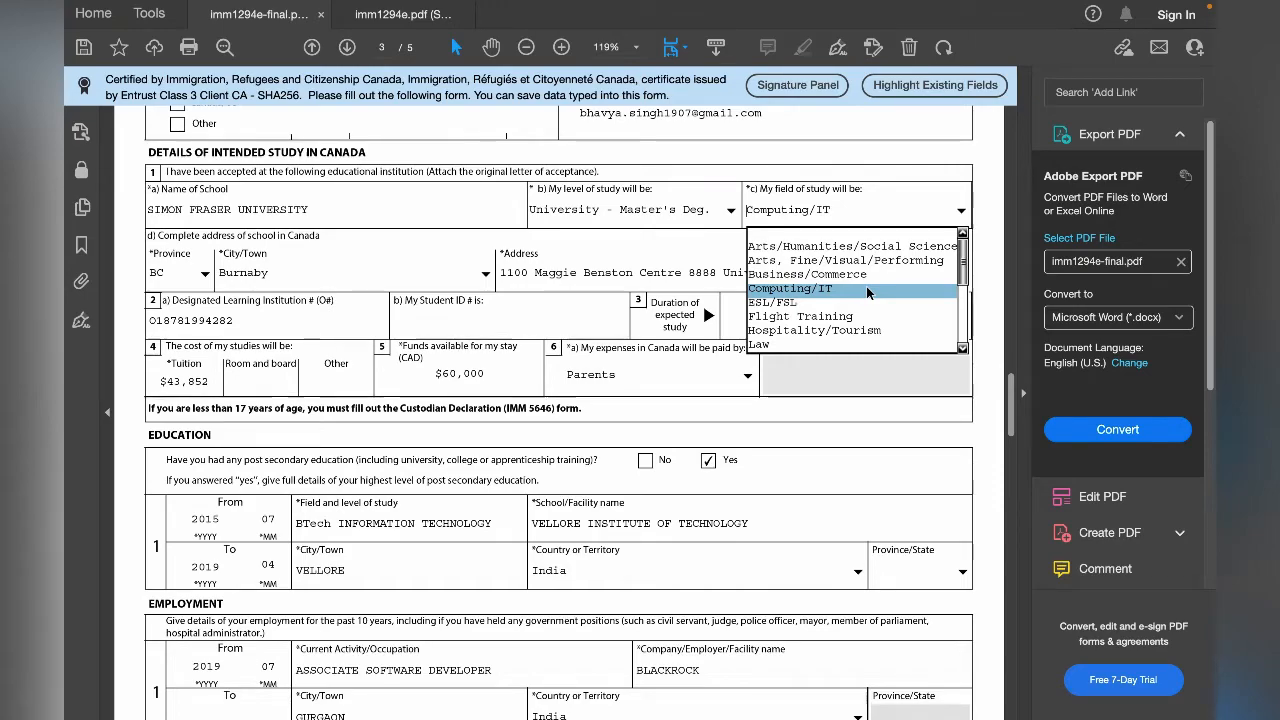
{"action": "left_click", "coordinate": [865, 289]}
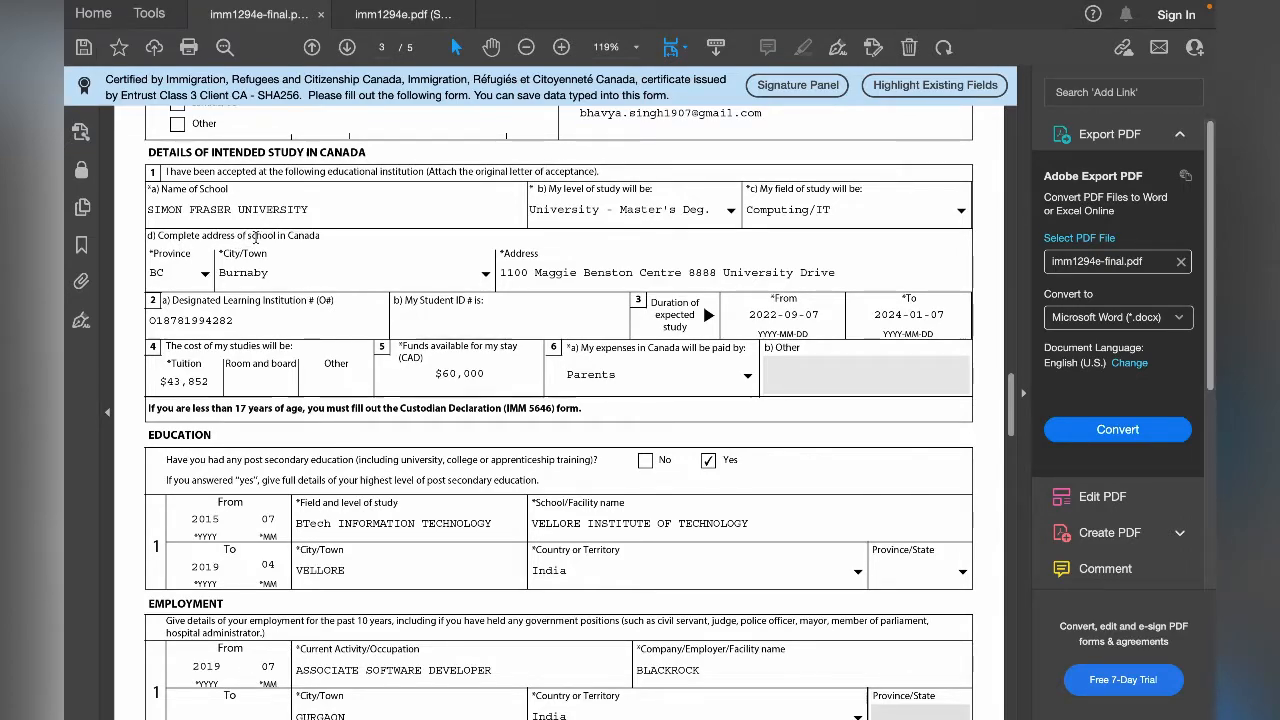
- Choose BC as the school's province in question 1d and review its city list and street address
{"action": "left_click", "coordinate": [205, 276]}
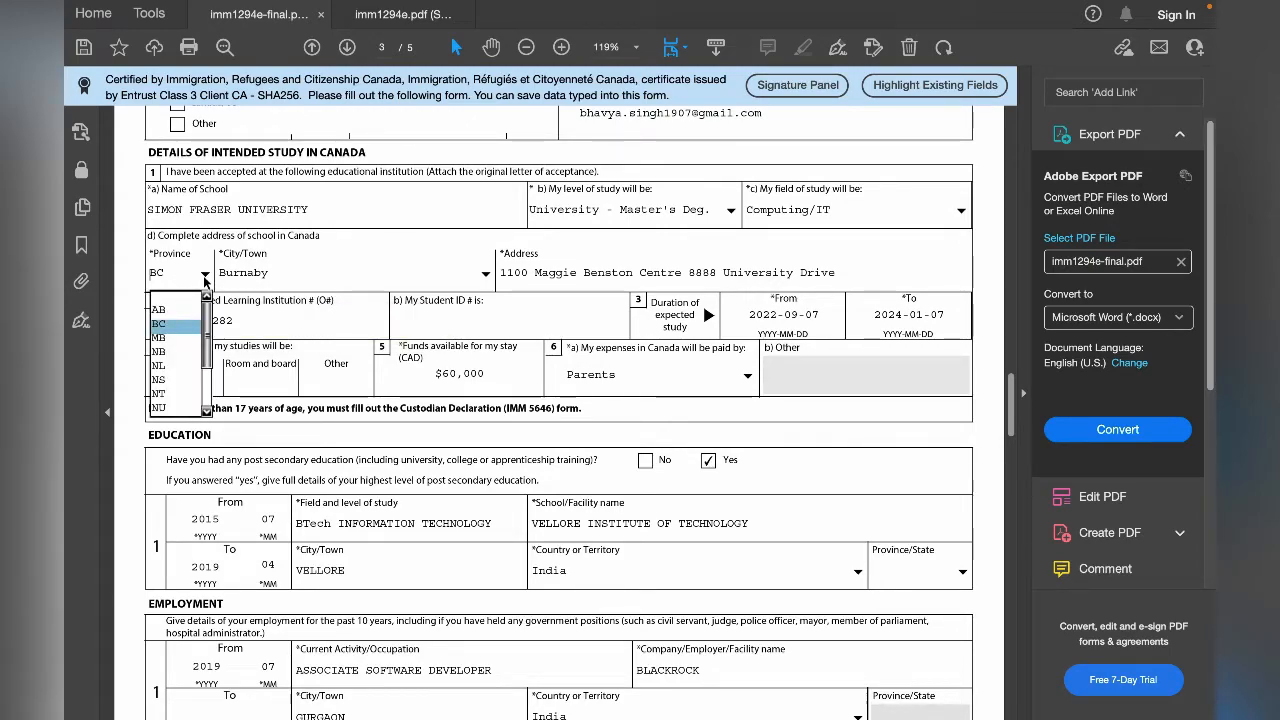
{"action": "left_click", "coordinate": [185, 326]}
{"action": "left_click", "coordinate": [486, 274]}
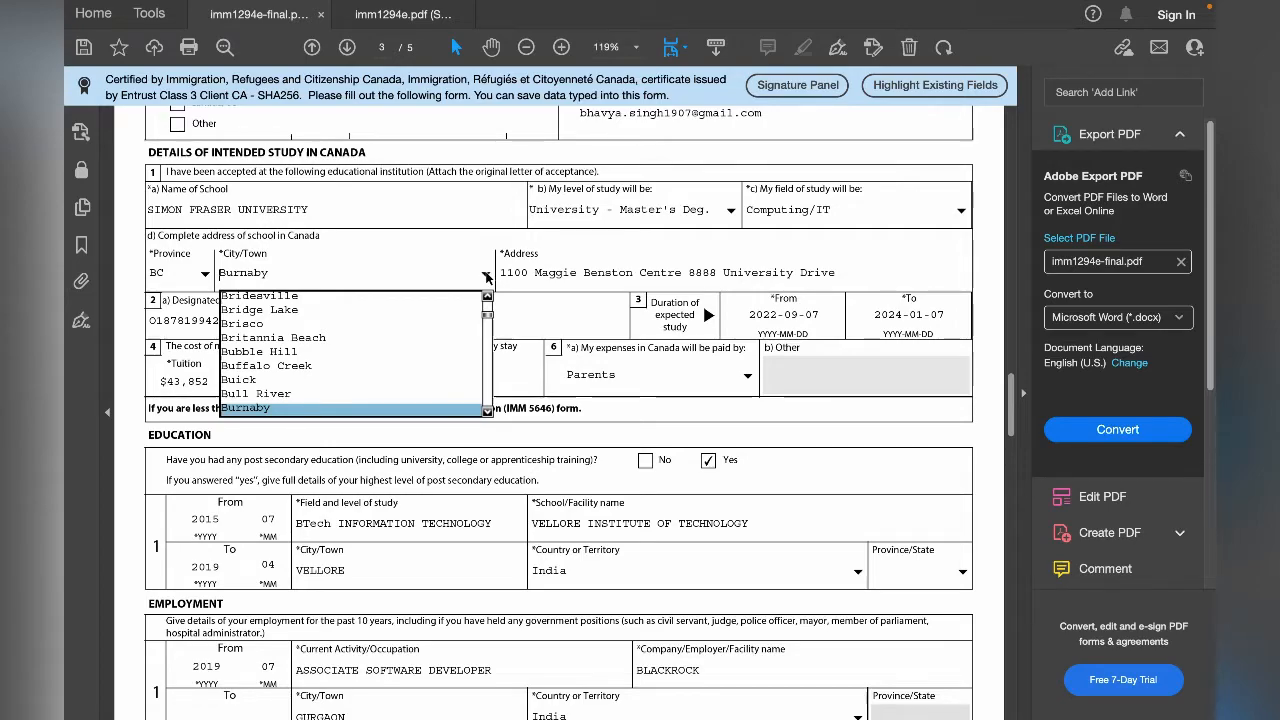
{"action": "left_click", "coordinate": [487, 275]}
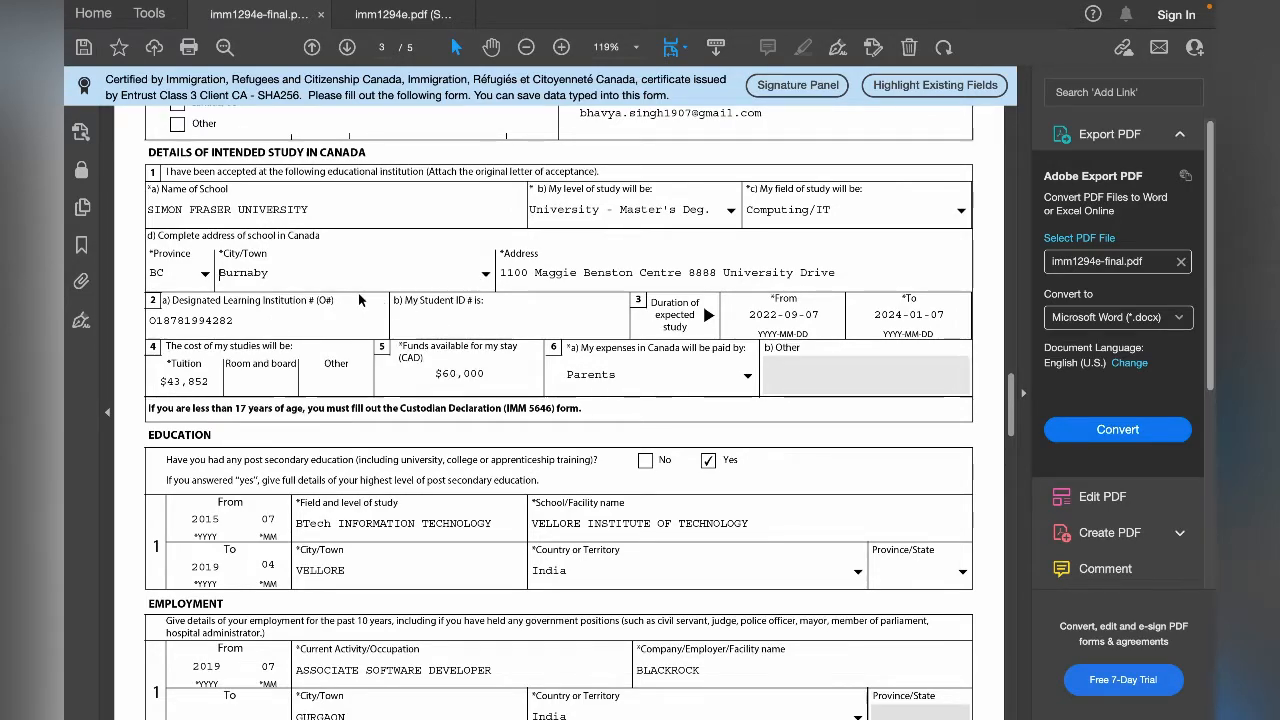
{"action": "double_click", "coordinate": [704, 272]}
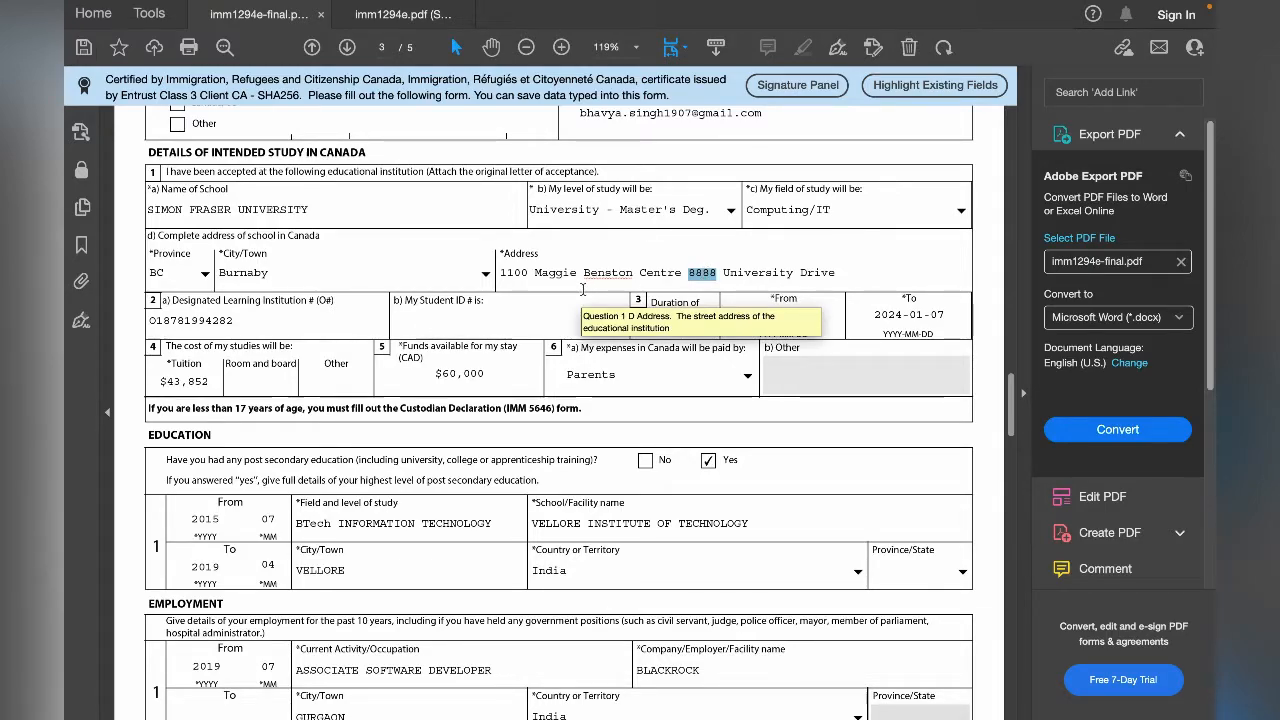
- Review the Designated Learning Institution number in question 2a and enter the applicant's student ID number in question 2b
{"action": "key", "text": "Tab"}
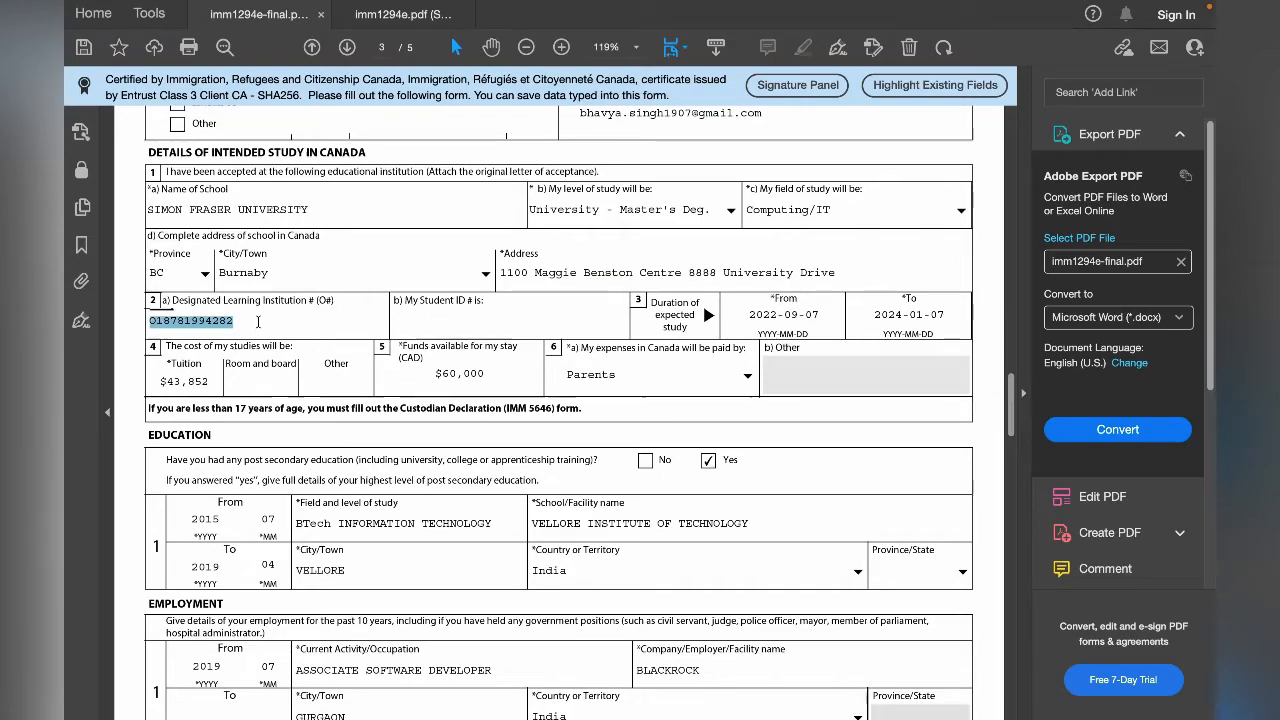
{"action": "left_click", "coordinate": [277, 311]}
{"action": "double_click", "coordinate": [277, 309]}
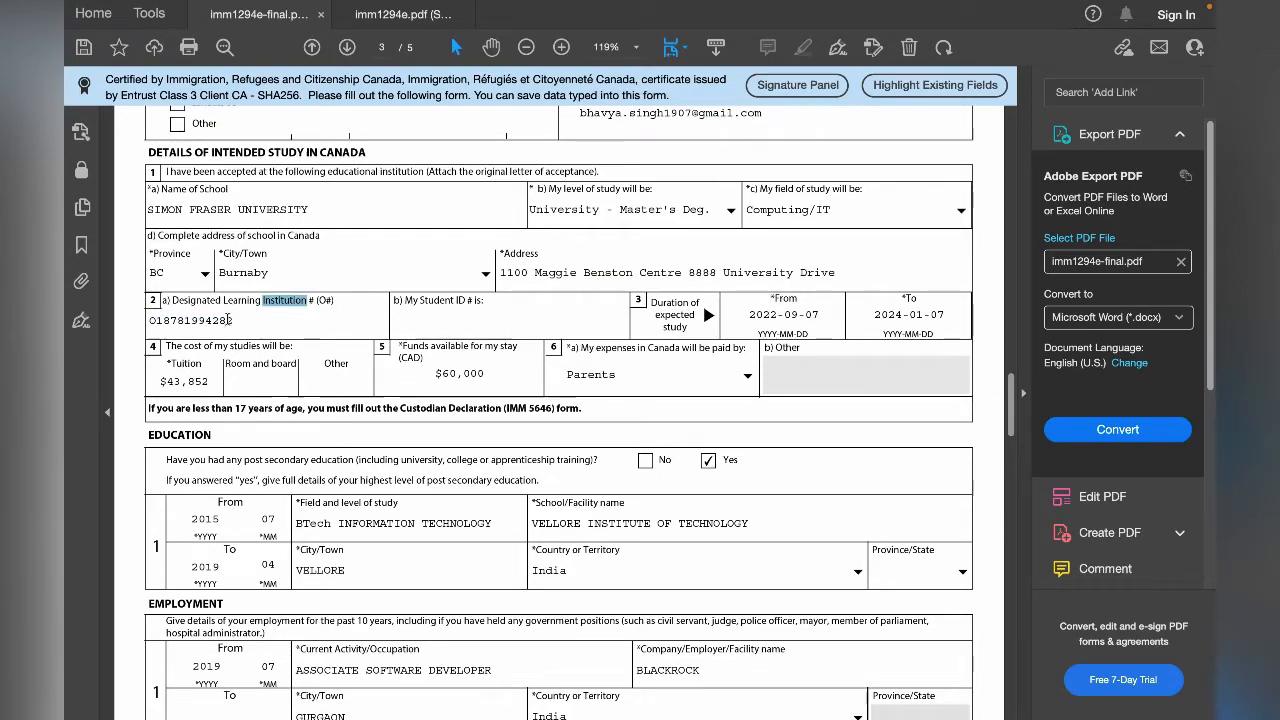
{"action": "double_click", "coordinate": [218, 320]}
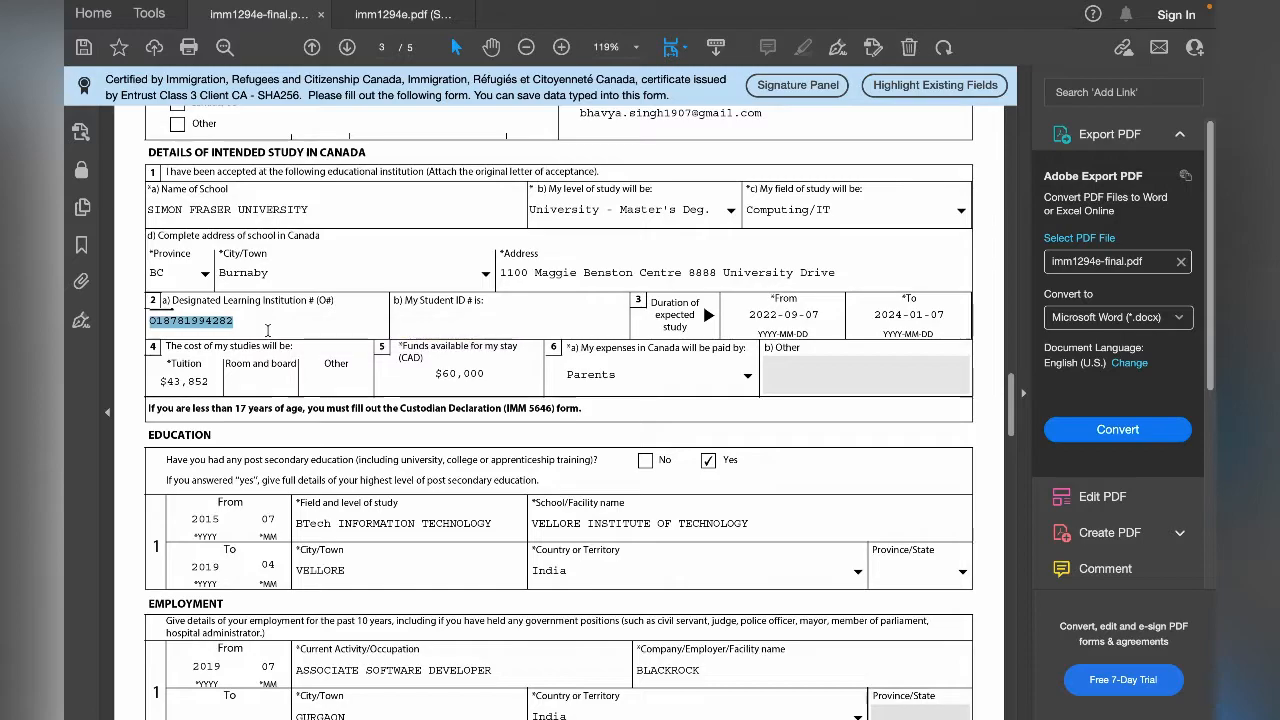
{"action": "left_click", "coordinate": [469, 325]}
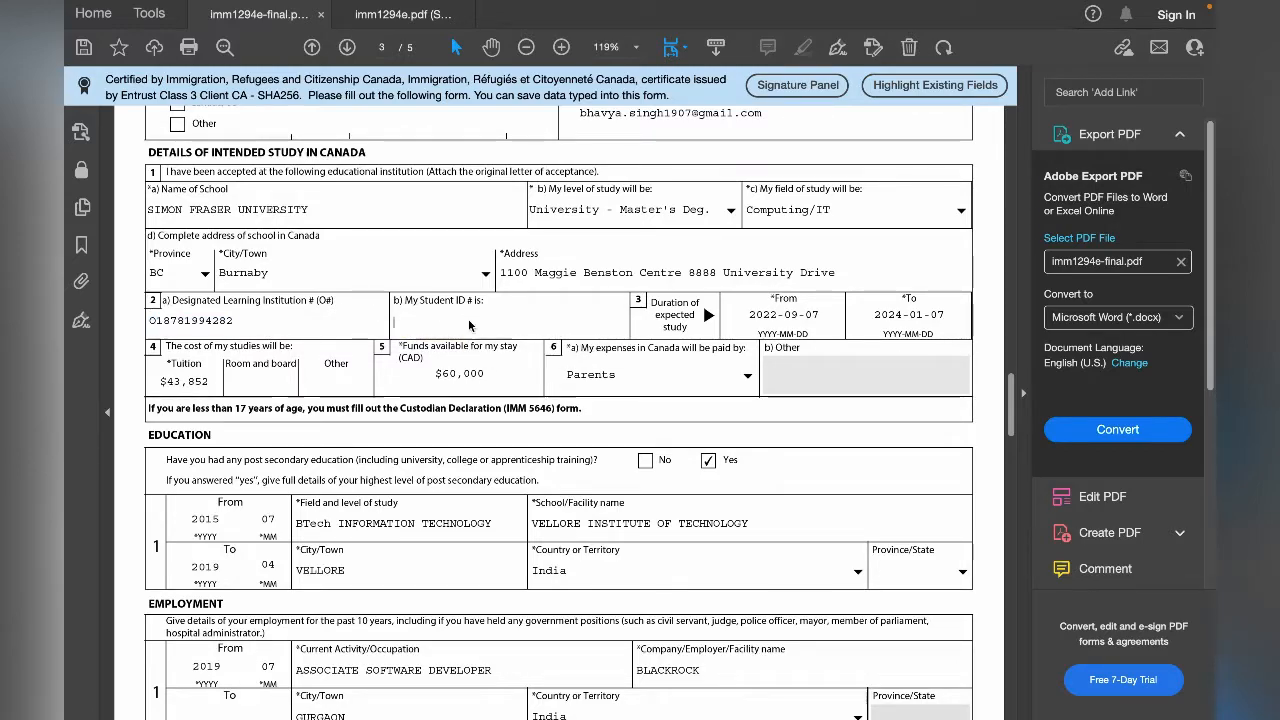
{"action": "type", "text": "123456"}
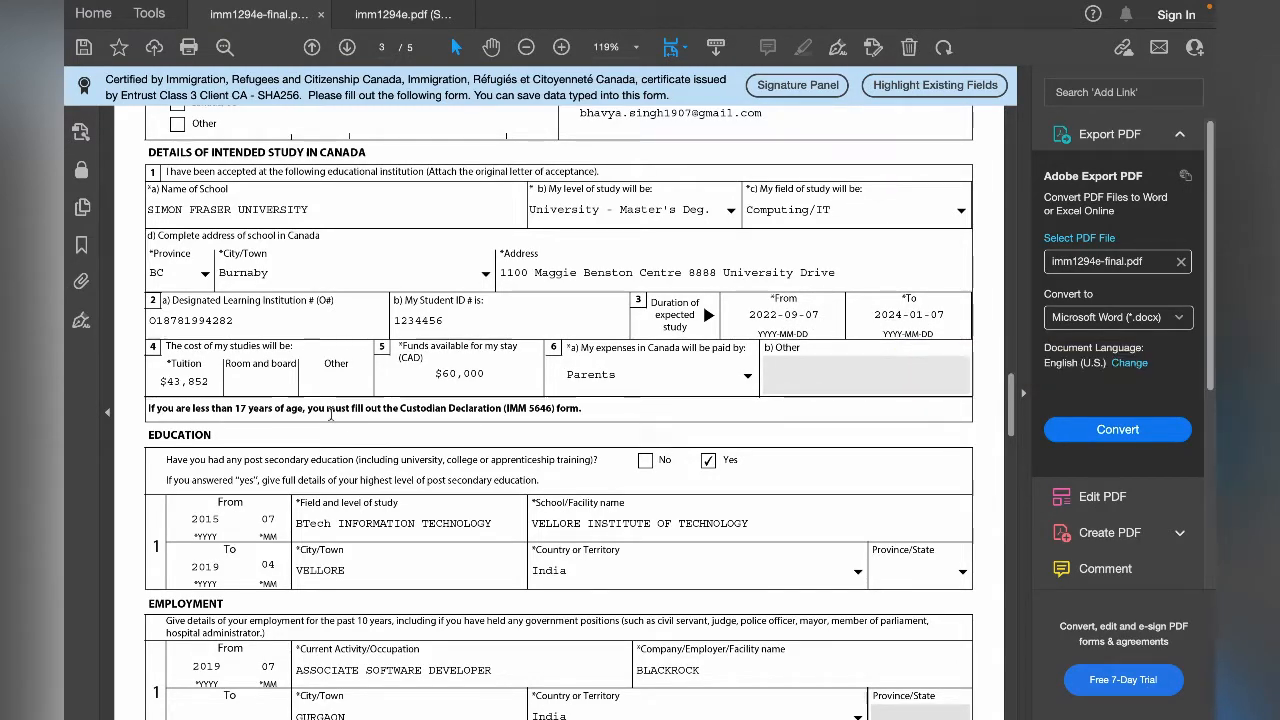
- Review the tuition amount in question 4 on the cost of studies
{"action": "left_click", "coordinate": [204, 382]}
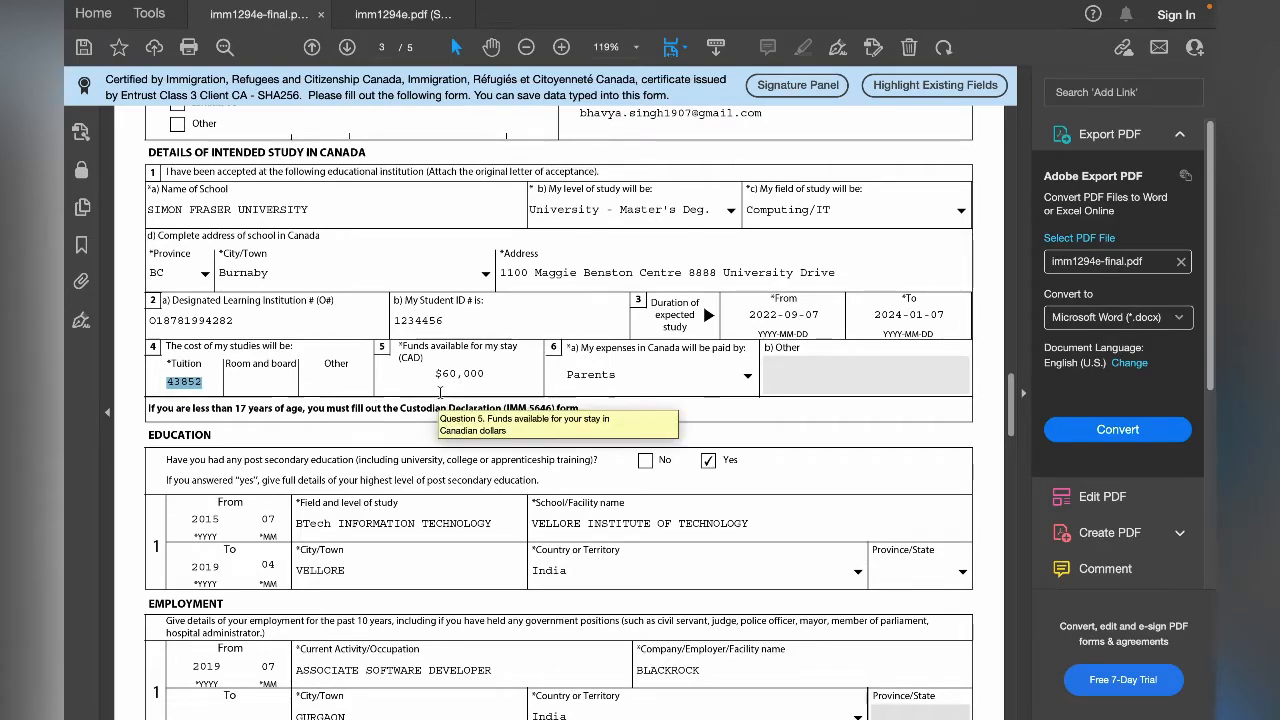
{"action": "left_click", "coordinate": [207, 382]}
{"action": "double_click", "coordinate": [198, 382]}
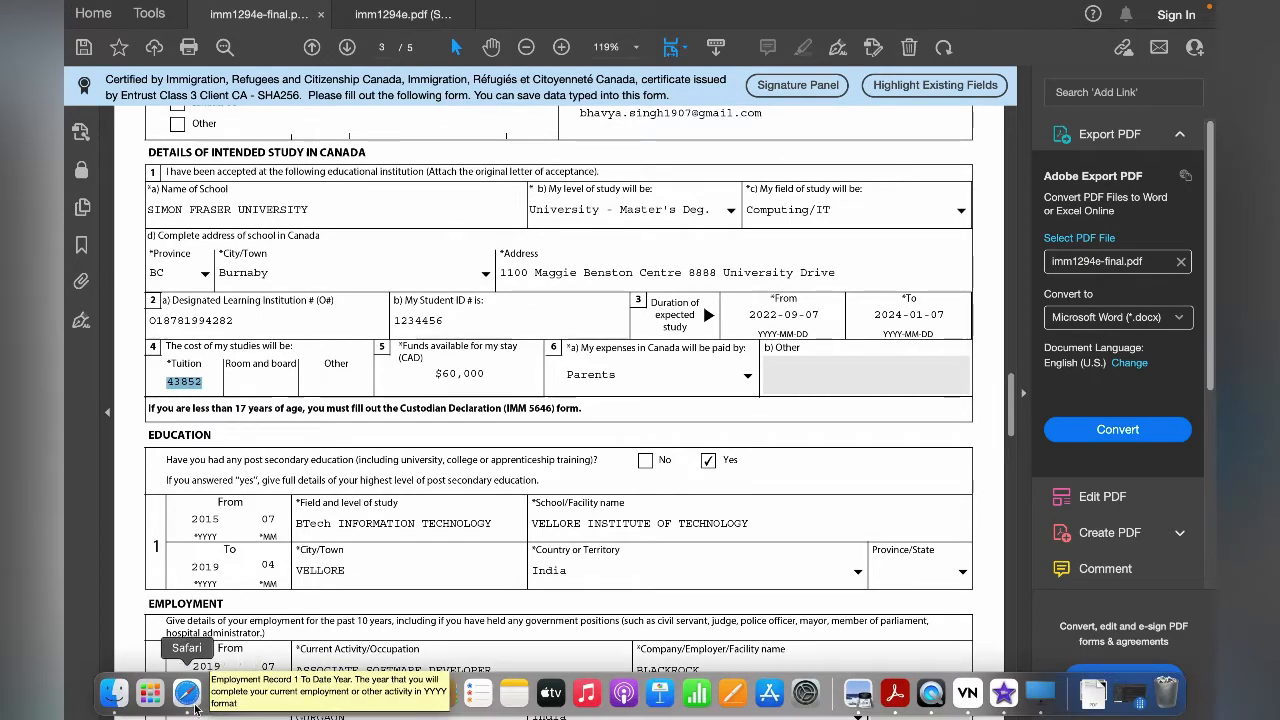
- Switch to Safari and view the tuition fees on Simon Fraser University's About the Program page
{"action": "left_click", "coordinate": [189, 688]}
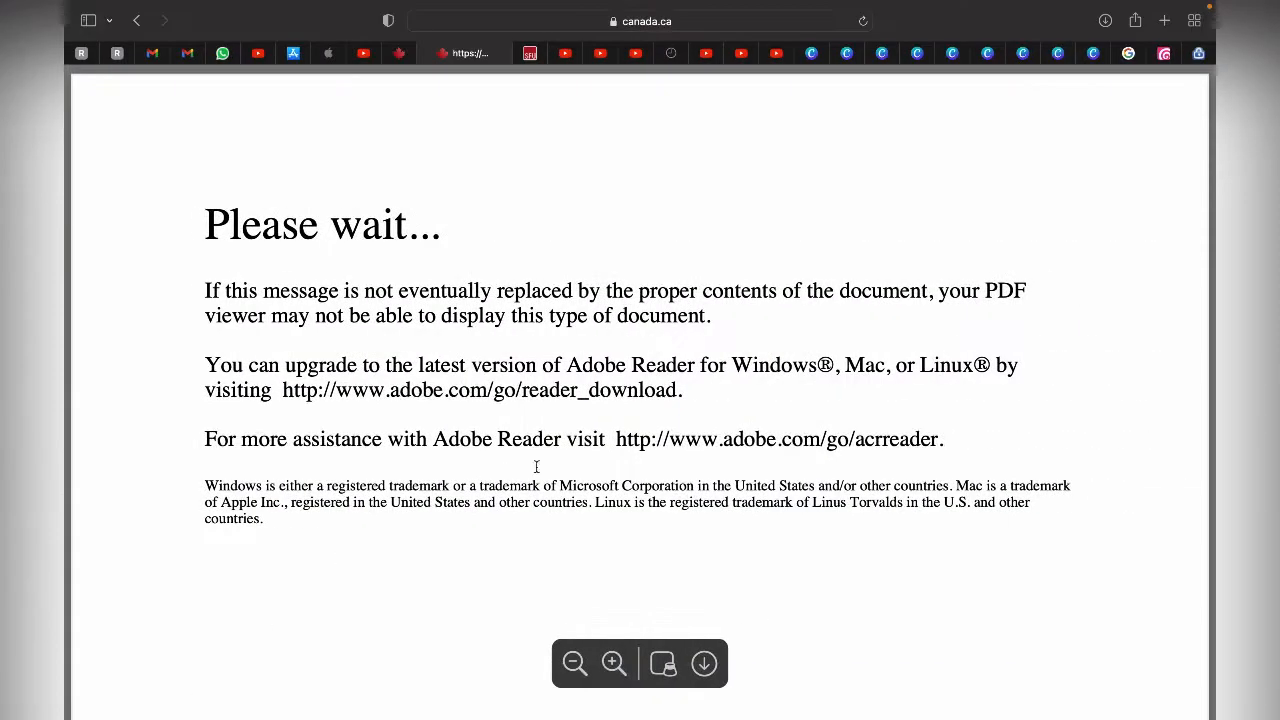
{"action": "left_click", "coordinate": [531, 56]}
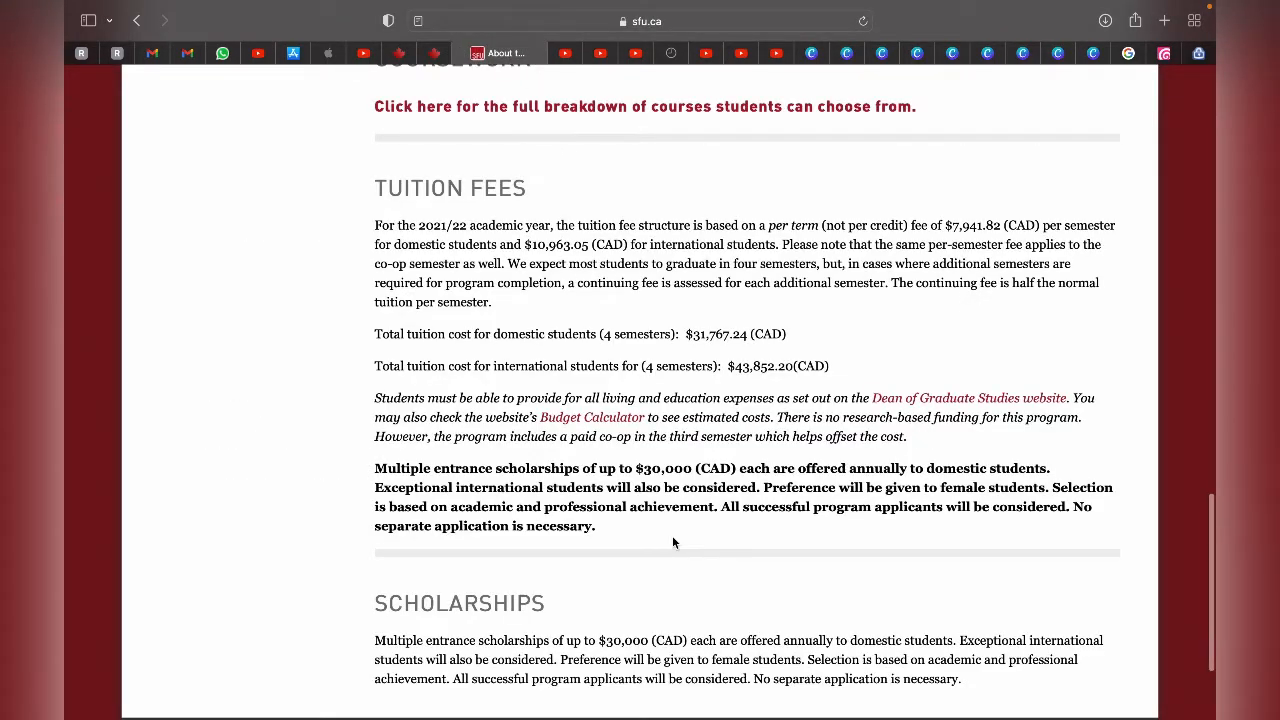
{"action": "scroll", "coordinate": [673, 543], "scroll_direction": "up", "scroll_amount": 15}
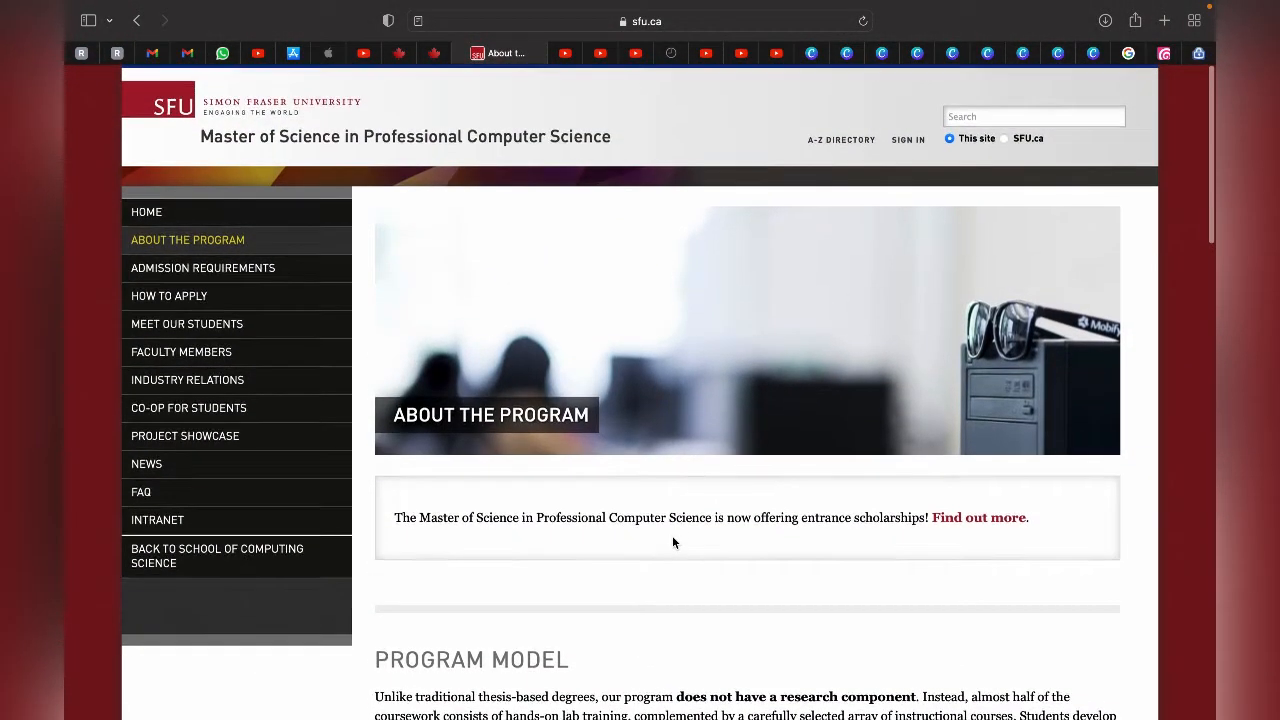
- Open the home page of SFU's Master of Science in Professional Computer Science site and look through it
{"action": "left_click", "coordinate": [357, 139]}
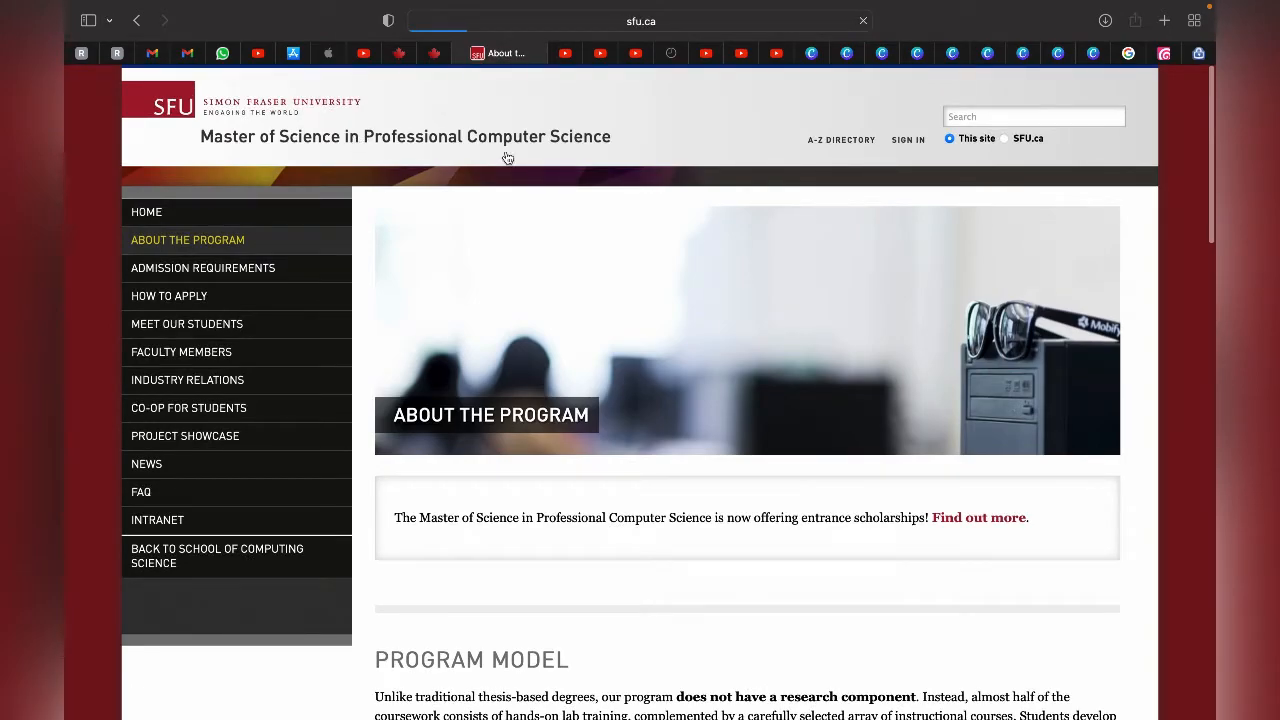
{"action": "scroll", "coordinate": [580, 480], "scroll_direction": "down", "scroll_amount": 2}
{"action": "scroll", "coordinate": [581, 483], "scroll_direction": "up", "scroll_amount": 1}
{"action": "scroll", "coordinate": [581, 483], "scroll_direction": "down", "scroll_amount": 10}
{"action": "scroll", "coordinate": [581, 483], "scroll_direction": "up", "scroll_amount": 2}
{"action": "scroll", "coordinate": [582, 482], "scroll_direction": "up", "scroll_amount": 10}
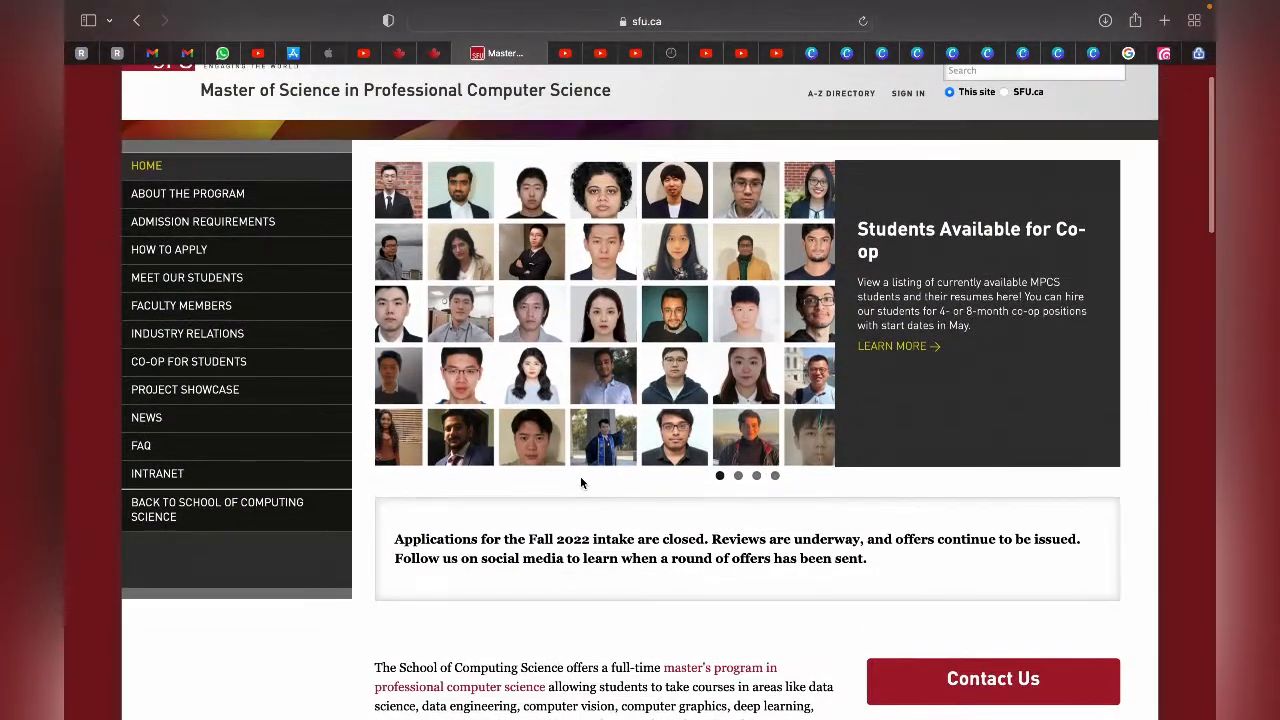
- Open the About the Program page and examine the total tuition costs for domestic and international students
{"action": "left_click", "coordinate": [233, 196]}
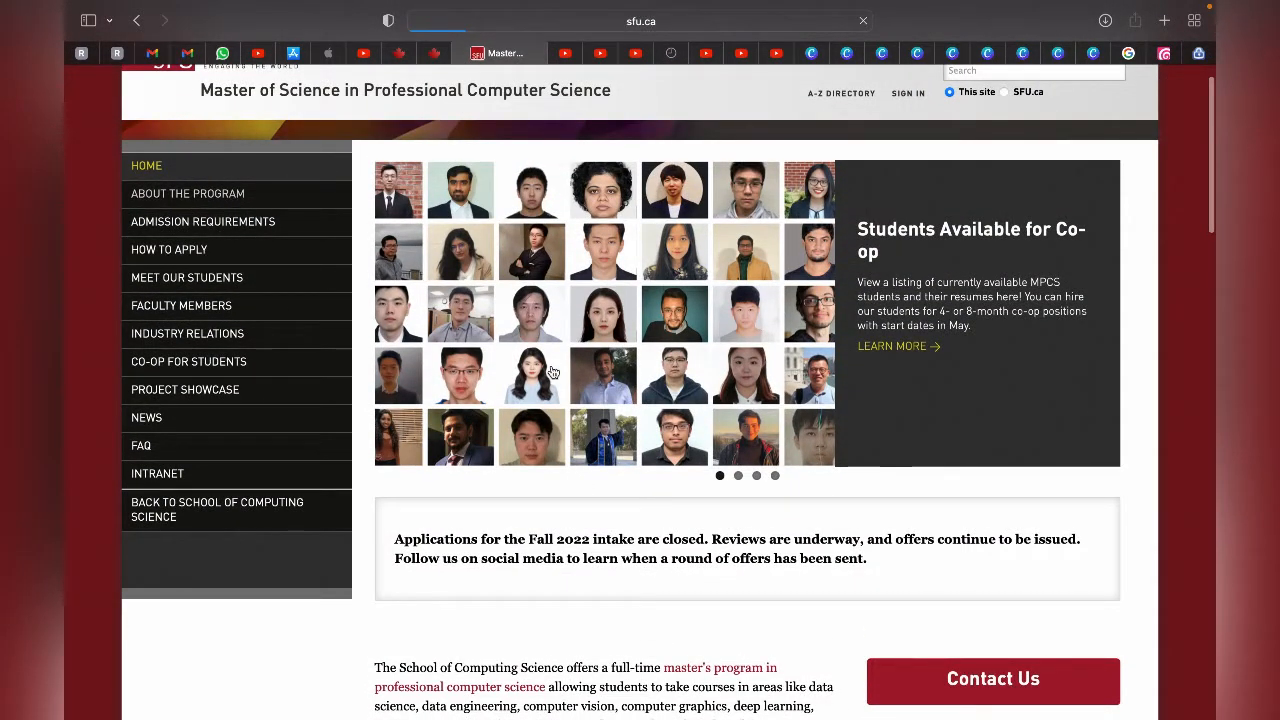
{"action": "scroll", "coordinate": [551, 370], "scroll_direction": "down", "scroll_amount": 12}
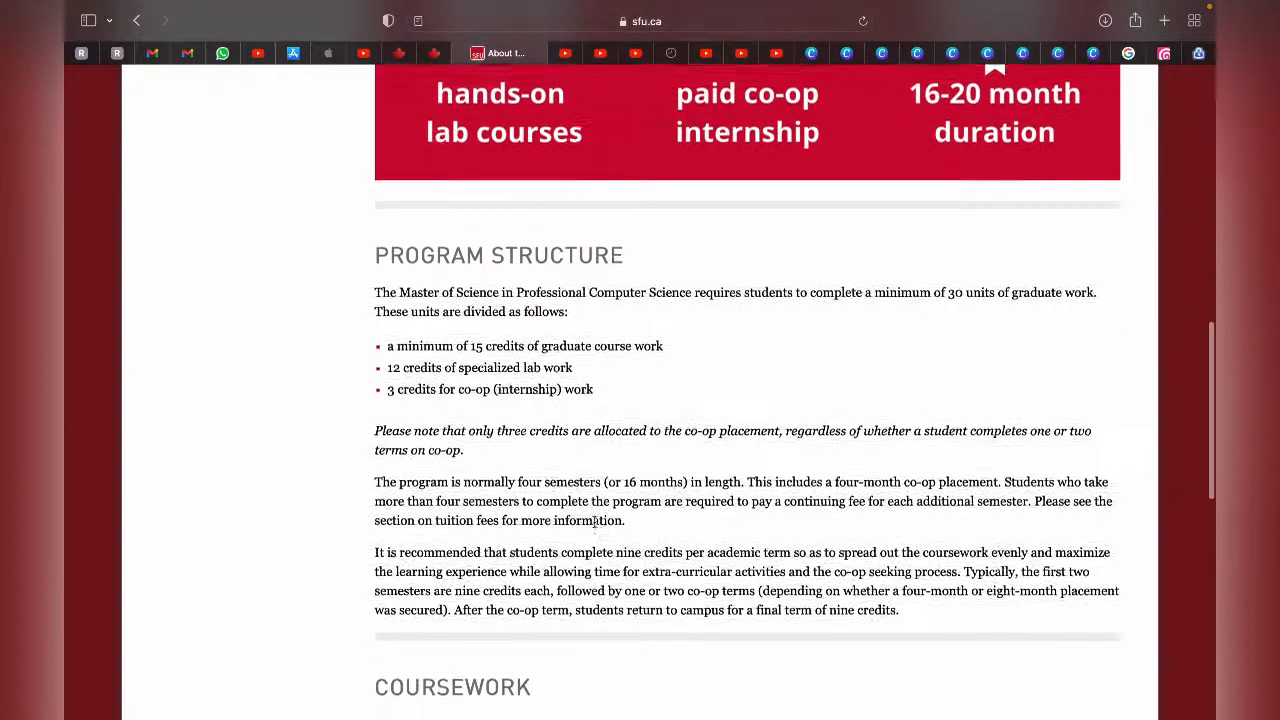
{"action": "scroll", "coordinate": [594, 521], "scroll_direction": "down", "scroll_amount": 3}
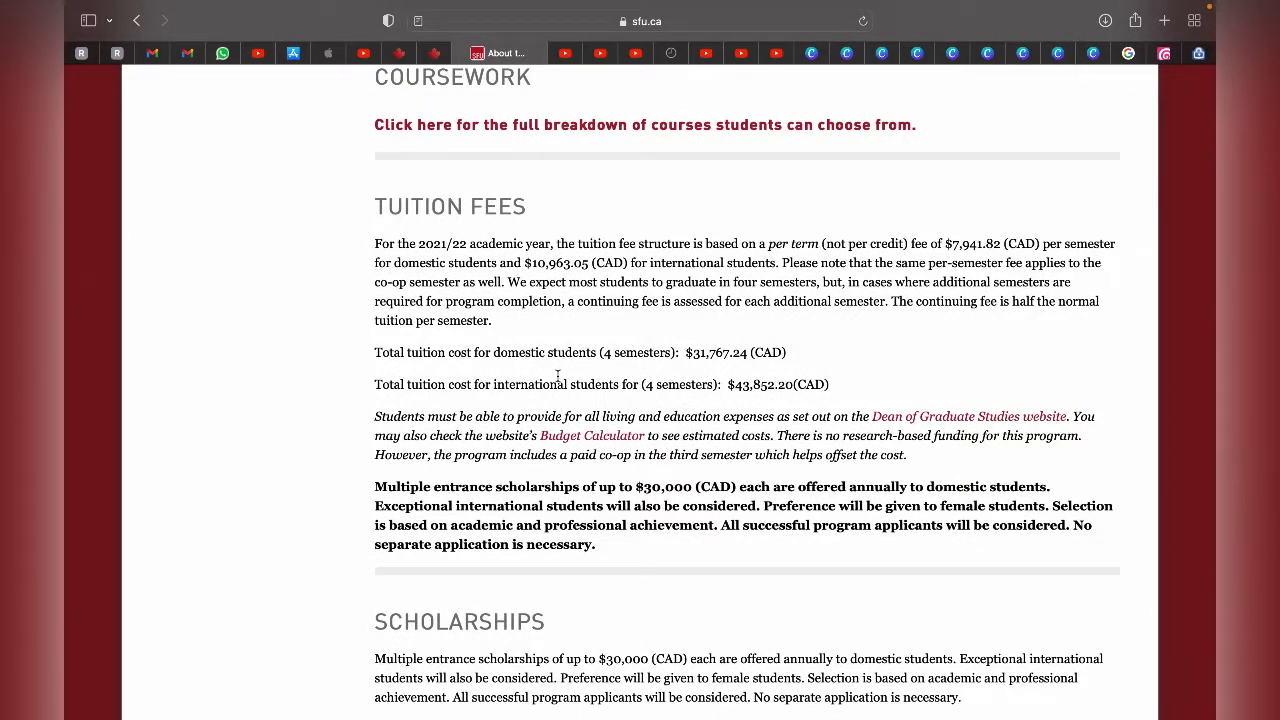
{"action": "double_click", "coordinate": [603, 386]}
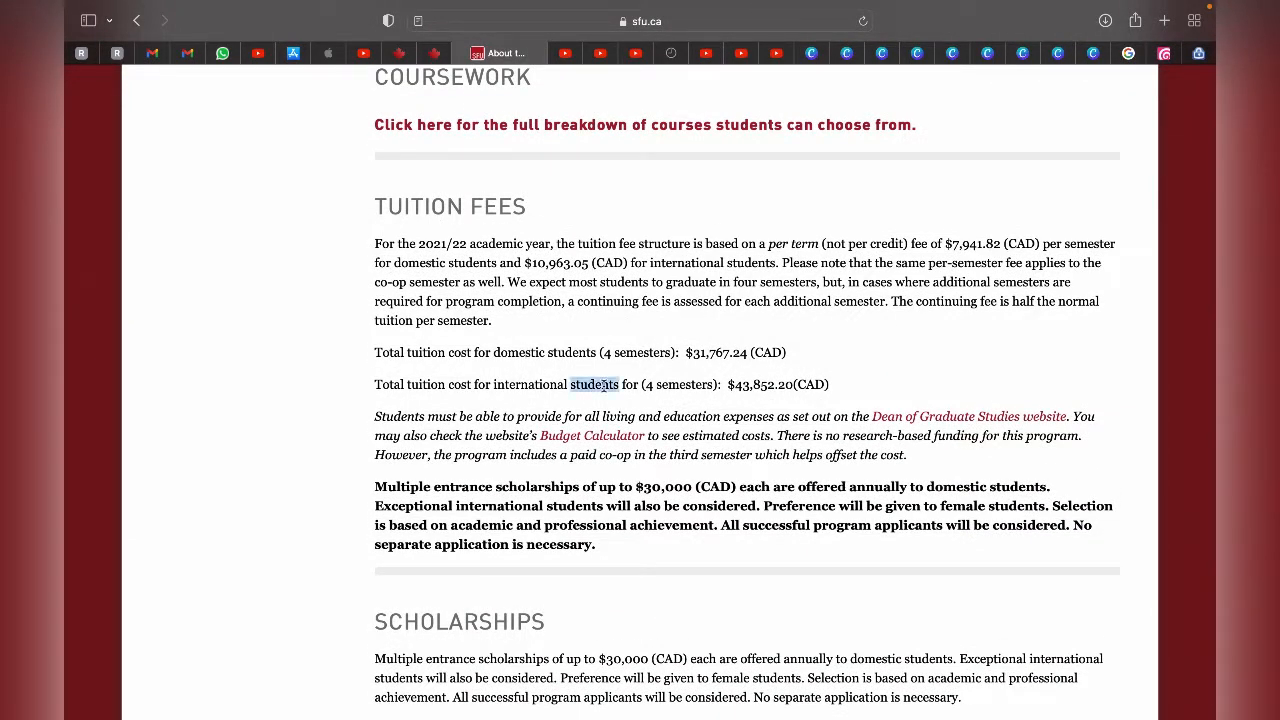
{"action": "double_click", "coordinate": [539, 352]}
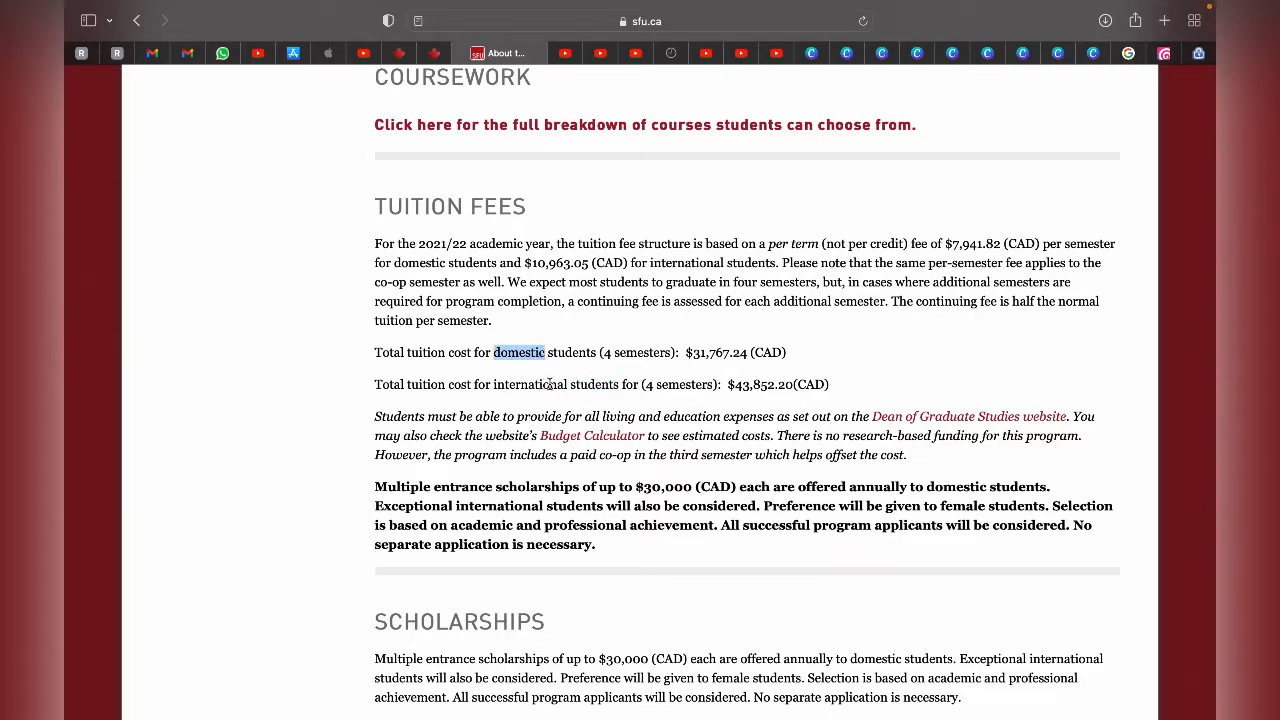
{"action": "double_click", "coordinate": [549, 385]}
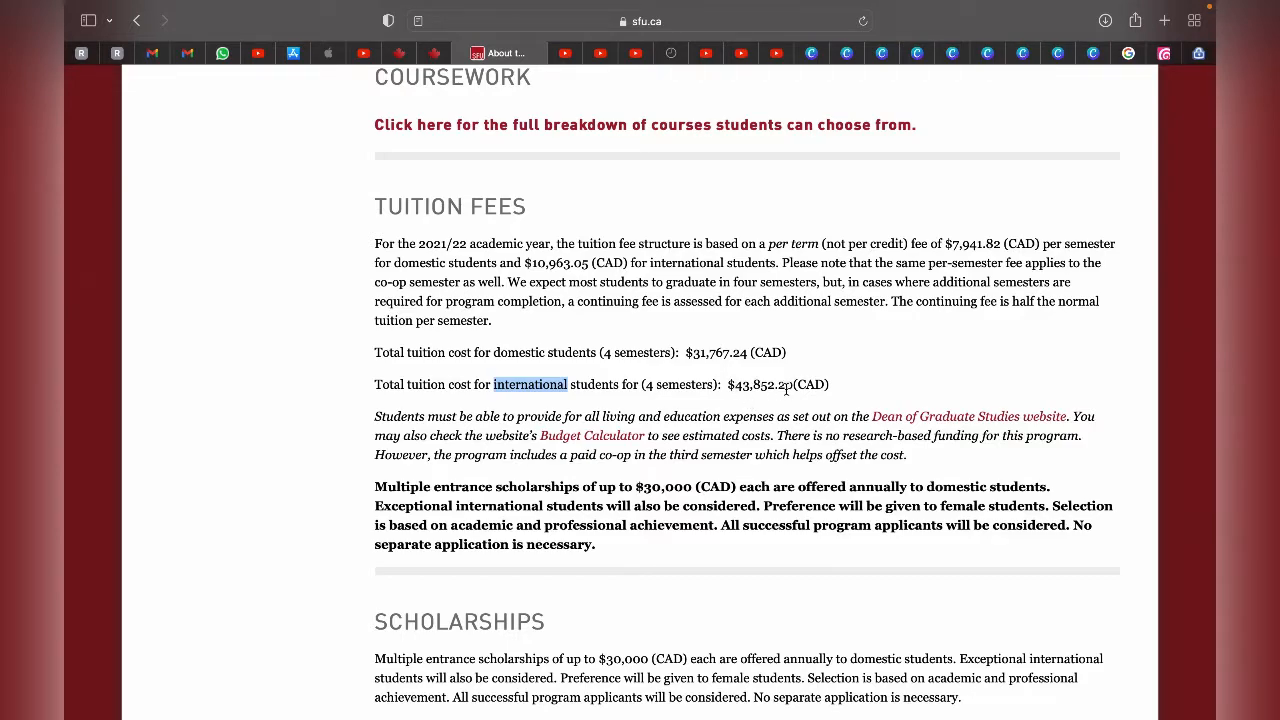
- Switch to Adobe Acrobat and review the cost of studies in question 4 and the available funds in question 5
{"action": "mouse_move", "coordinate": [476, 717]}
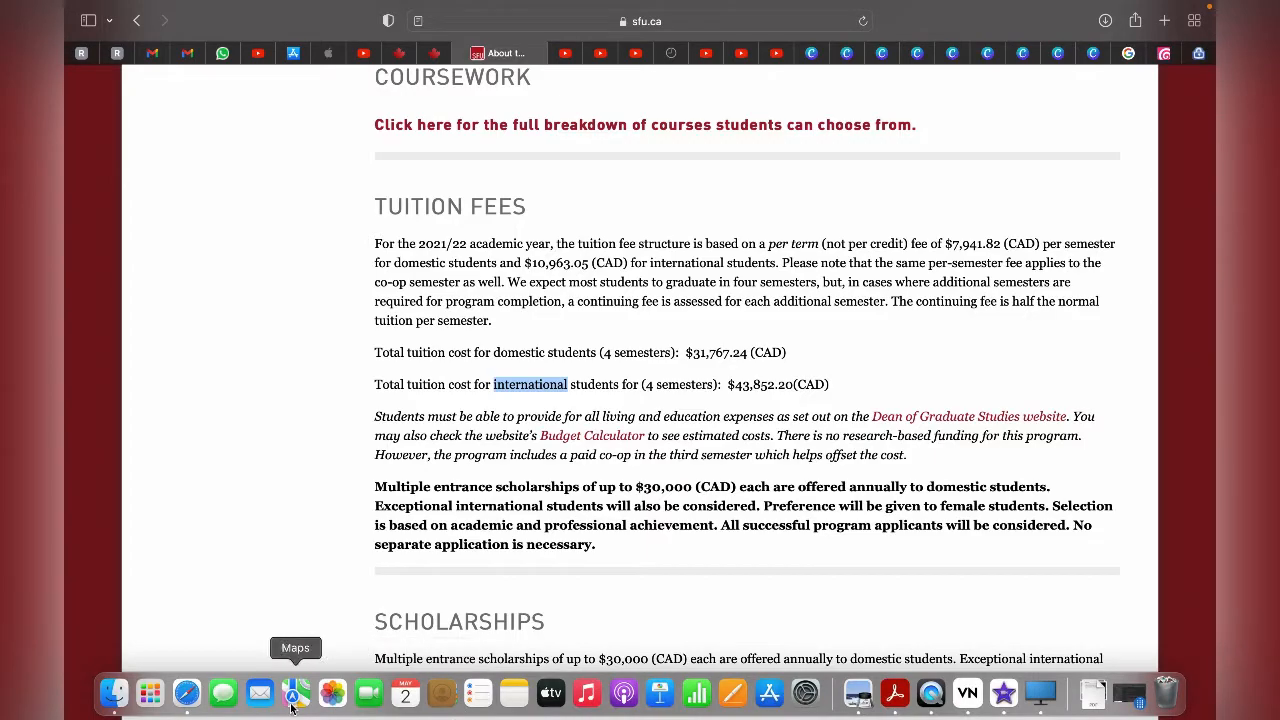
{"action": "left_click", "coordinate": [895, 700]}
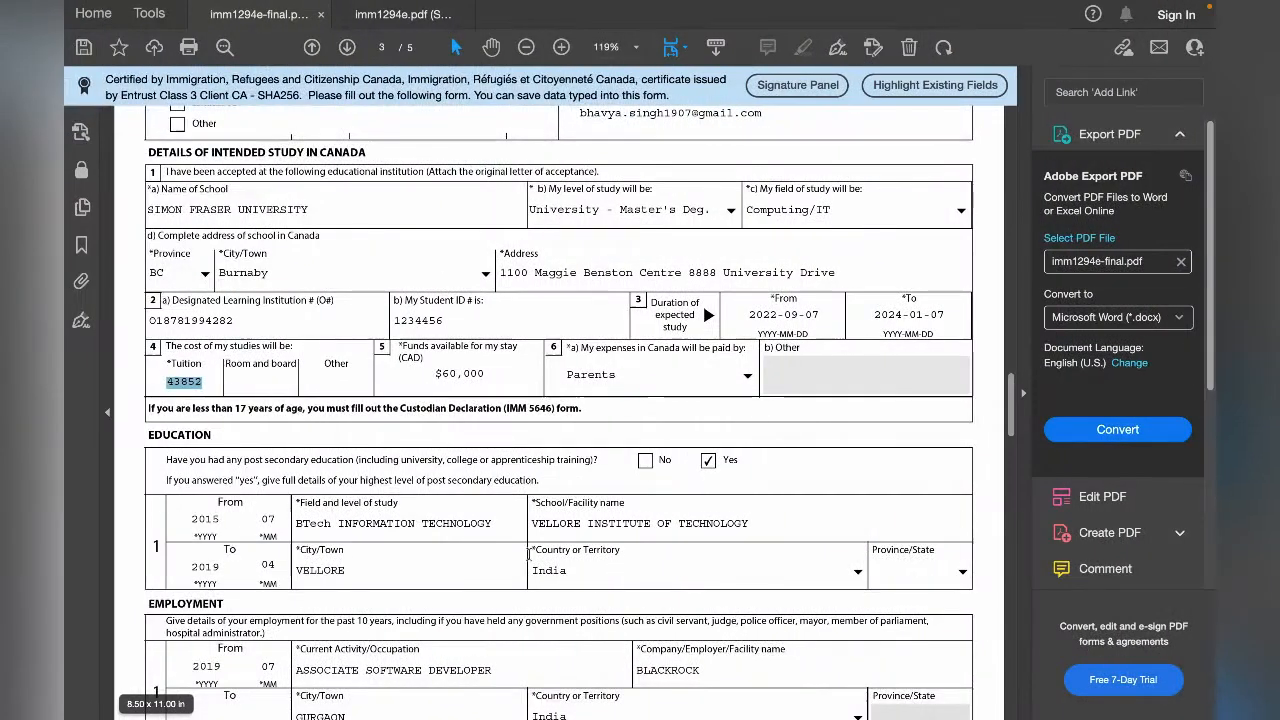
{"action": "left_click", "coordinate": [335, 388]}
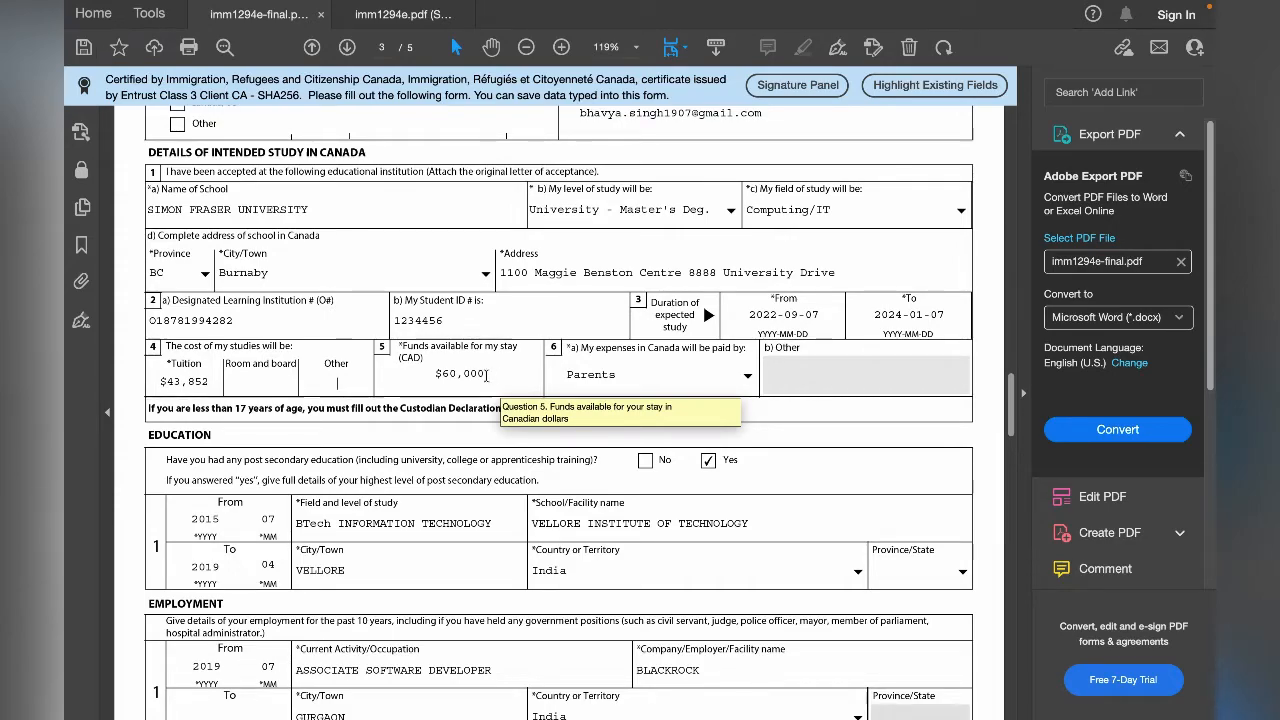
{"action": "left_click", "coordinate": [490, 375]}
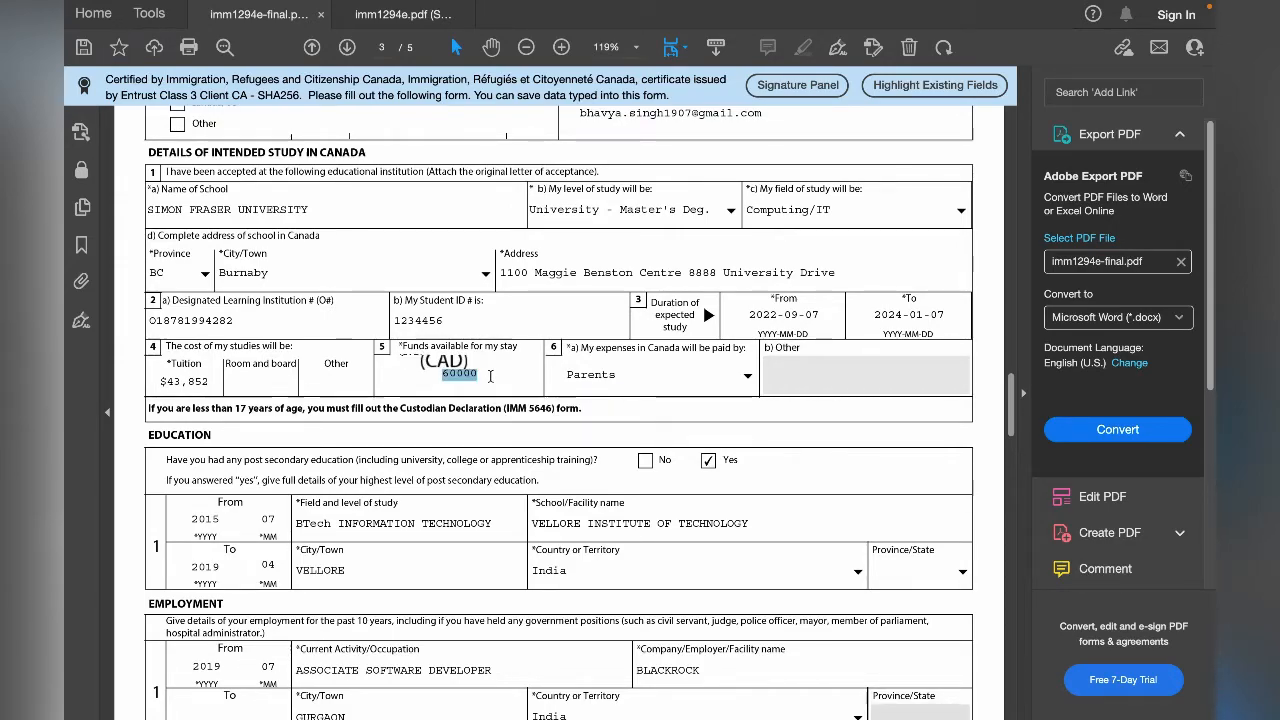
{"action": "left_click", "coordinate": [463, 408]}
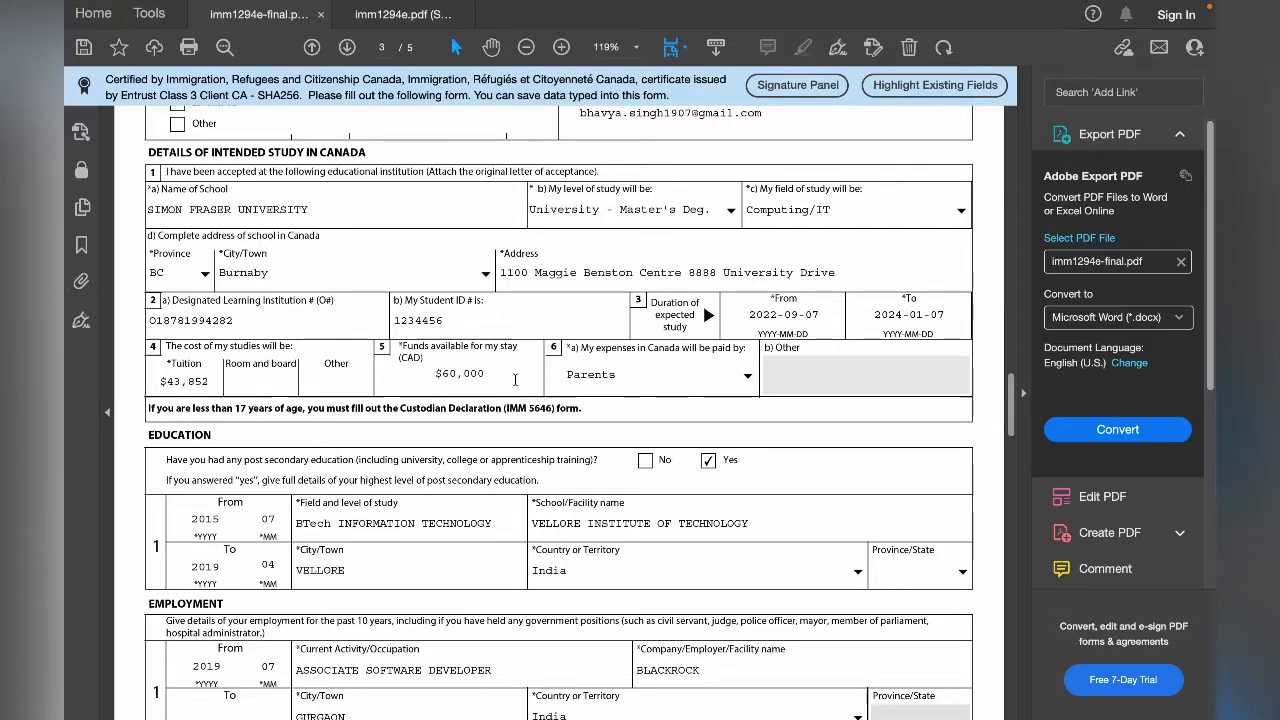
- Review the options for who pays the expenses in Canada in question 6a and choose Parents
{"action": "double_click", "coordinate": [615, 347]}
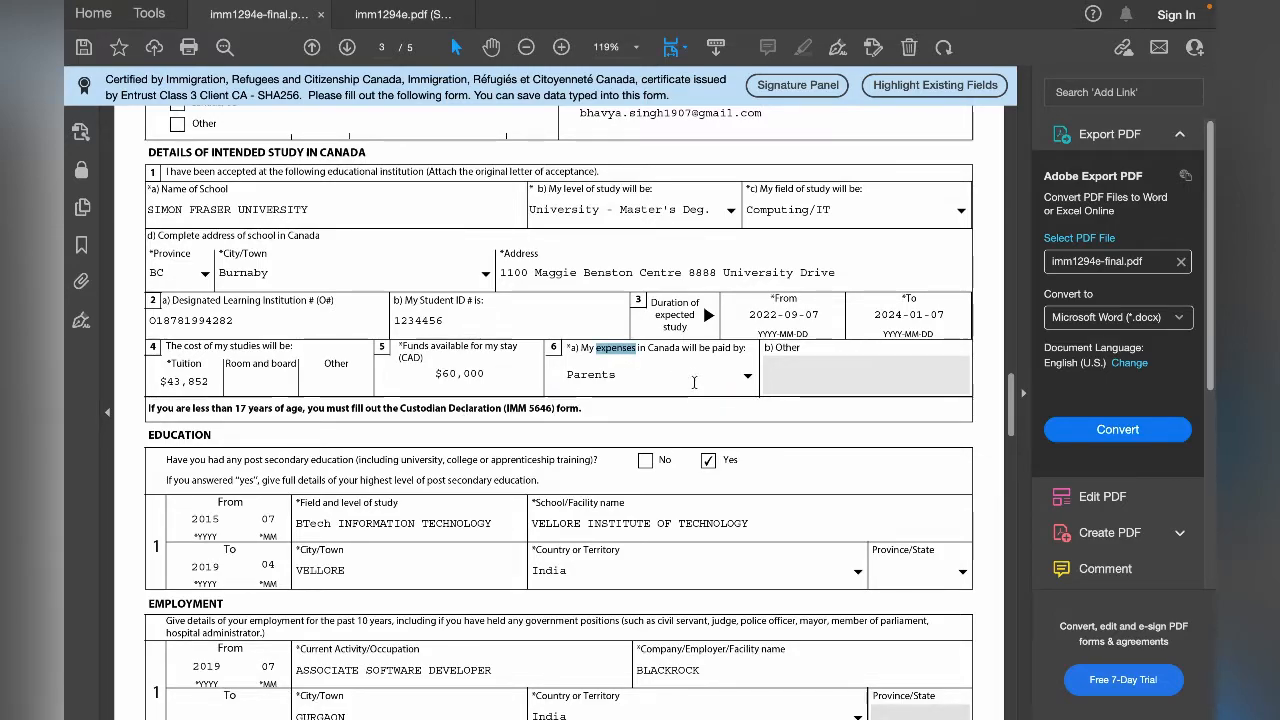
{"action": "left_click", "coordinate": [746, 380]}
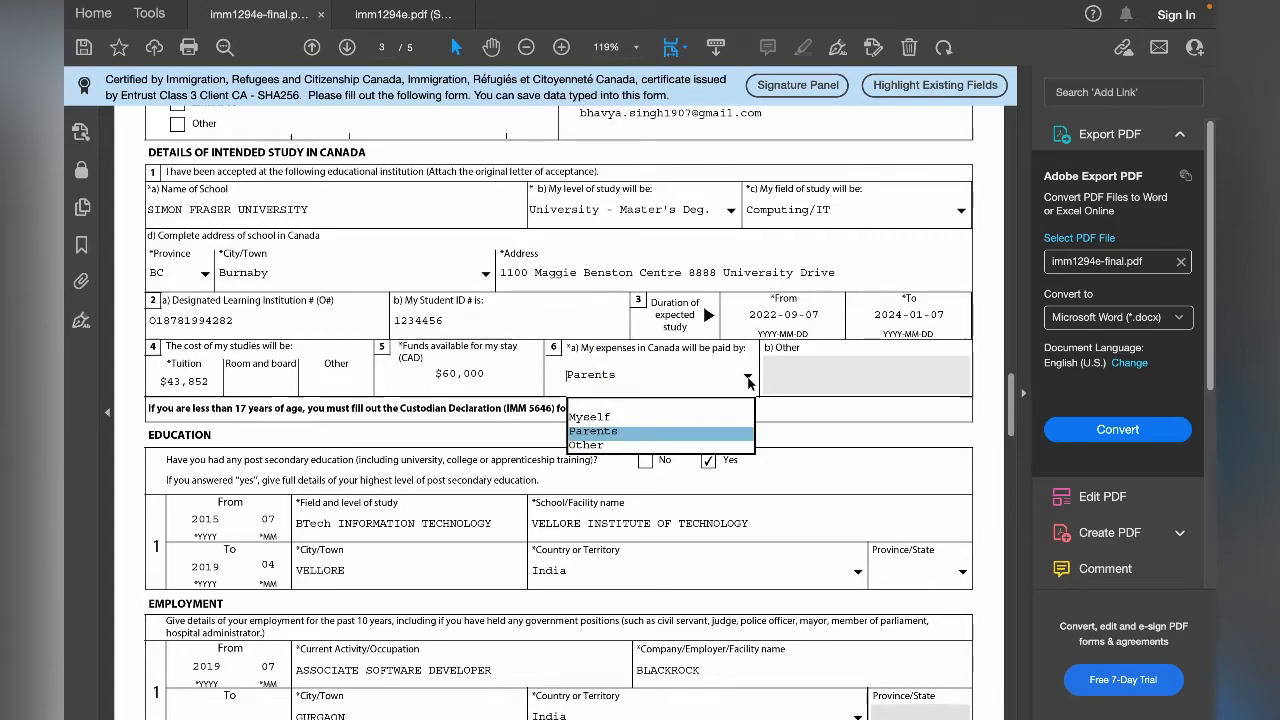
{"action": "left_click", "coordinate": [675, 436]}
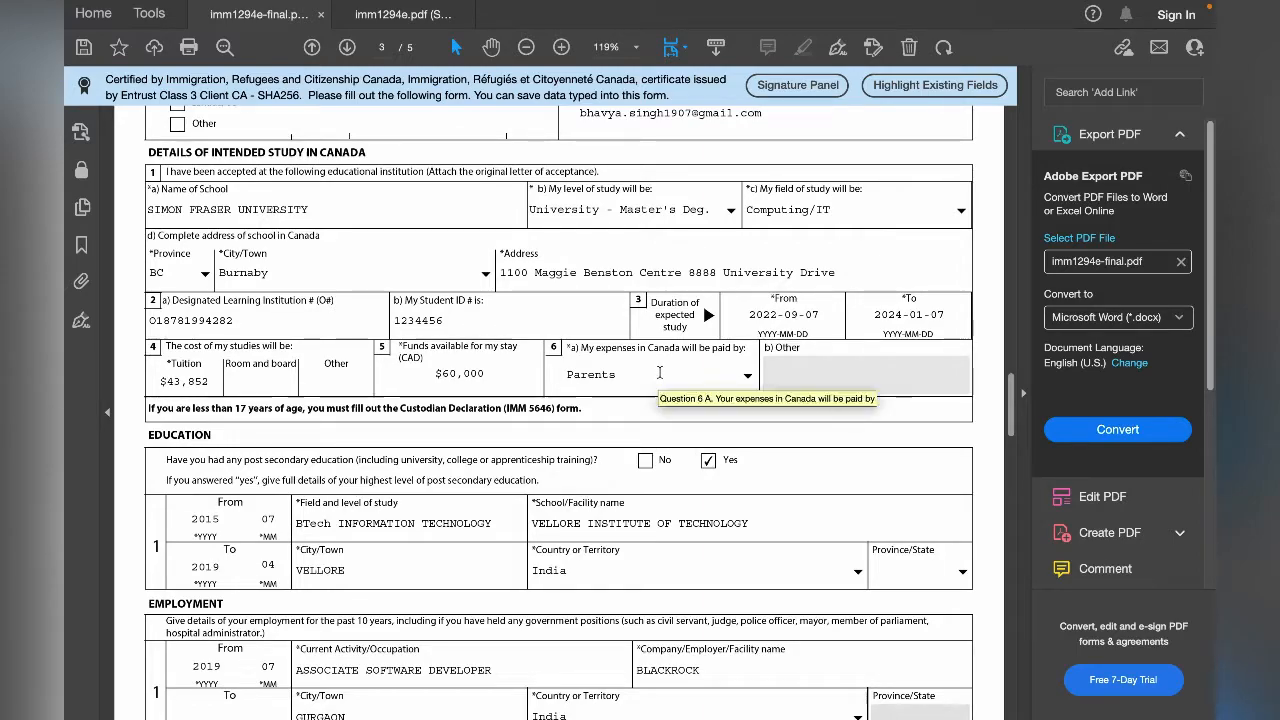
{"action": "left_click", "coordinate": [748, 376]}
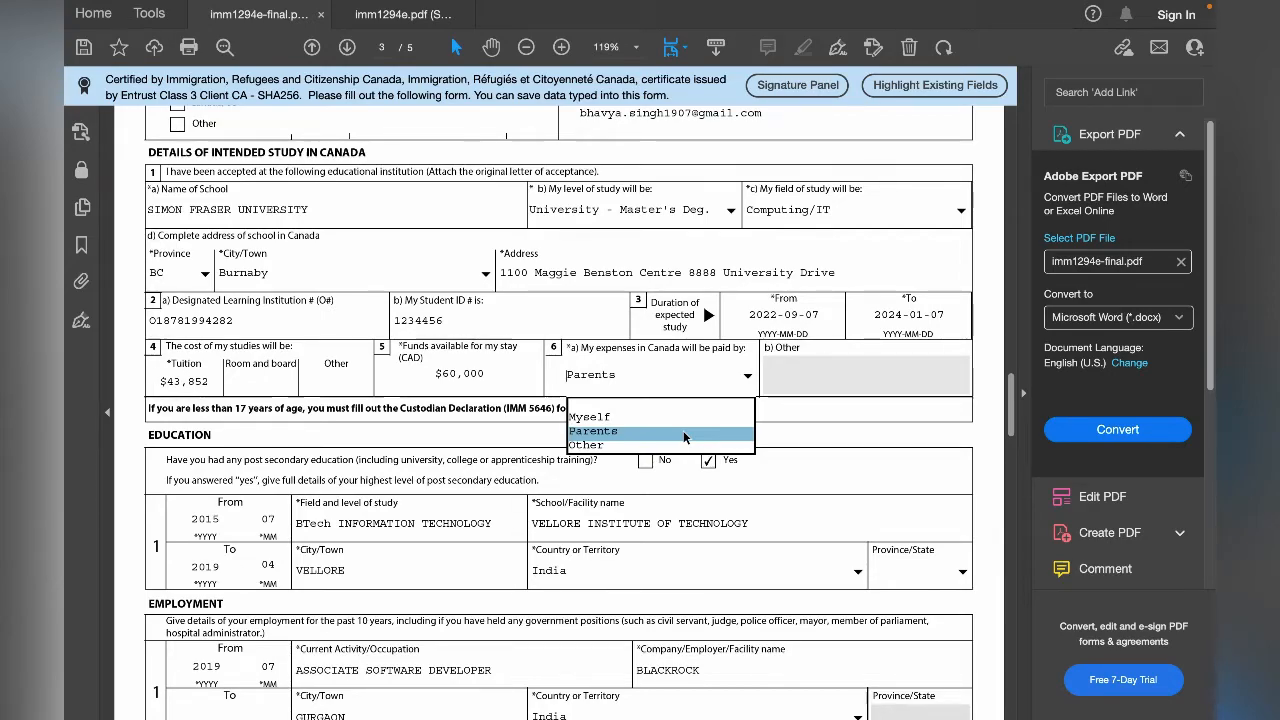
{"action": "scroll", "coordinate": [683, 430], "scroll_direction": "down", "scroll_amount": 1}
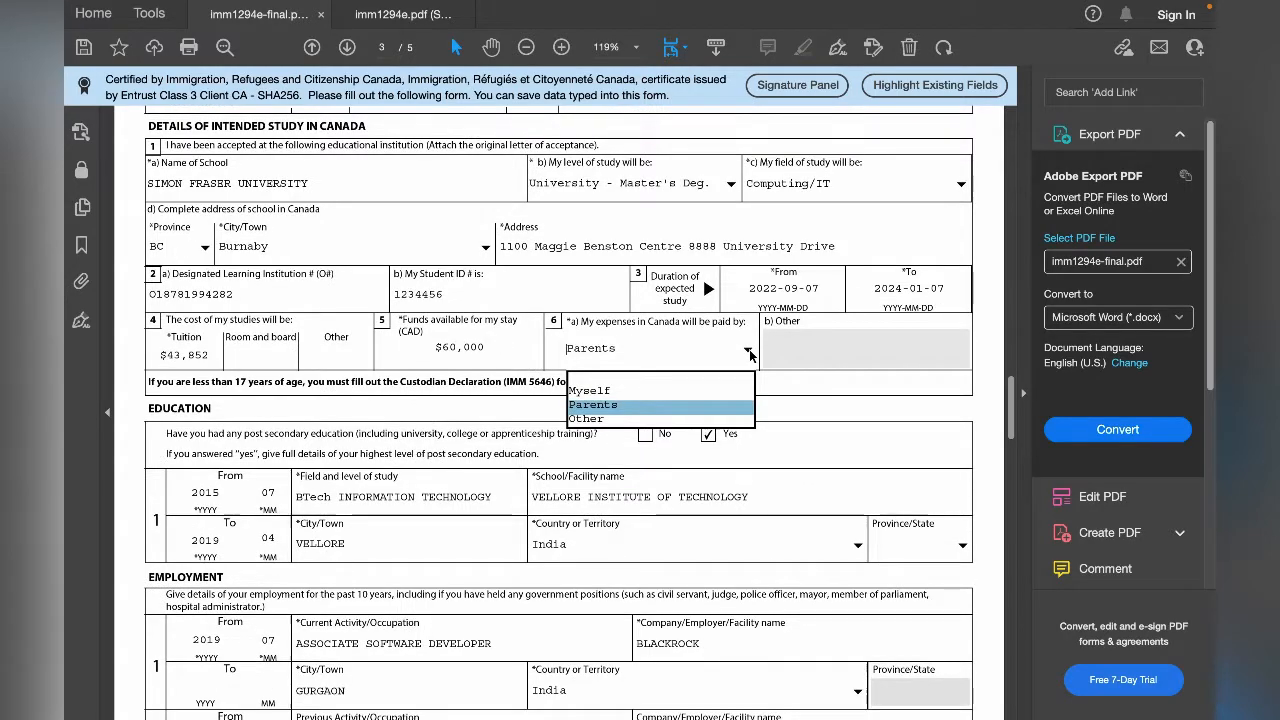
{"action": "left_click", "coordinate": [749, 353]}
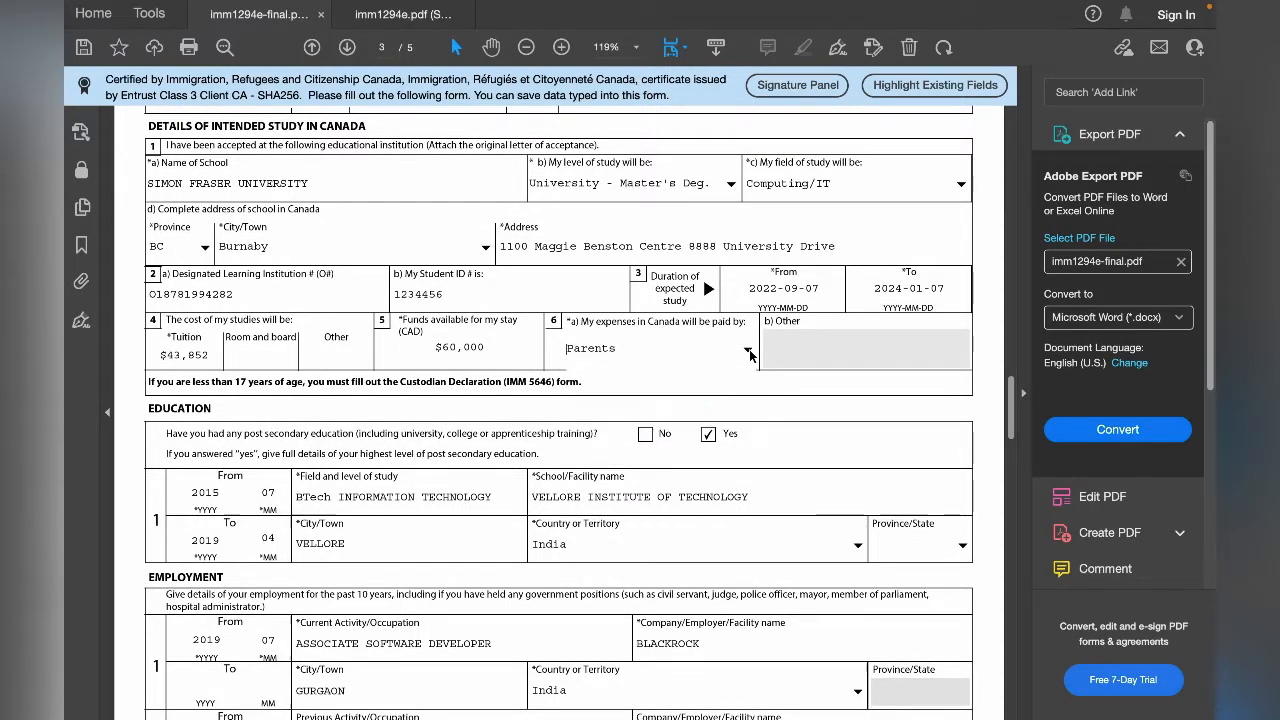
- Review the Education section's post-secondary record, including the school's city or town
{"action": "scroll", "coordinate": [215, 196], "scroll_direction": "down", "scroll_amount": 5}
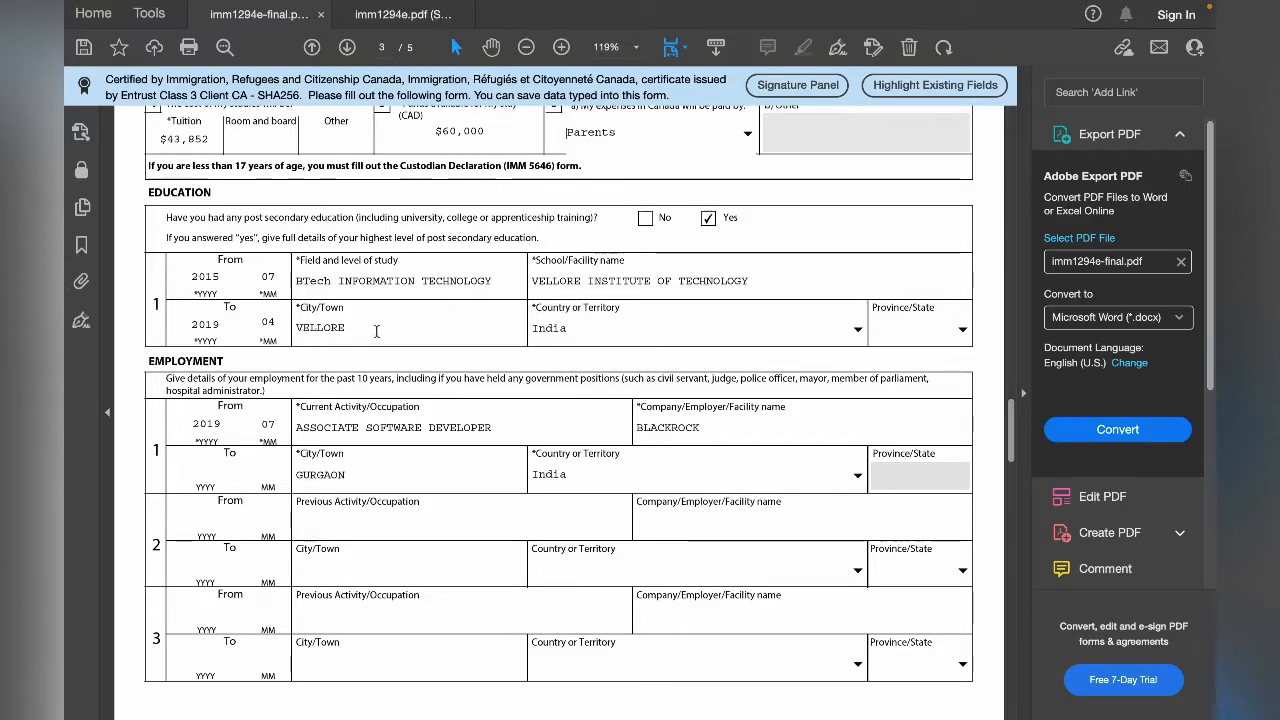
{"action": "scroll", "coordinate": [325, 317], "scroll_direction": "down", "scroll_amount": 1}
{"action": "left_click_drag", "start_coordinate": [297, 276], "coordinate": [350, 281]}
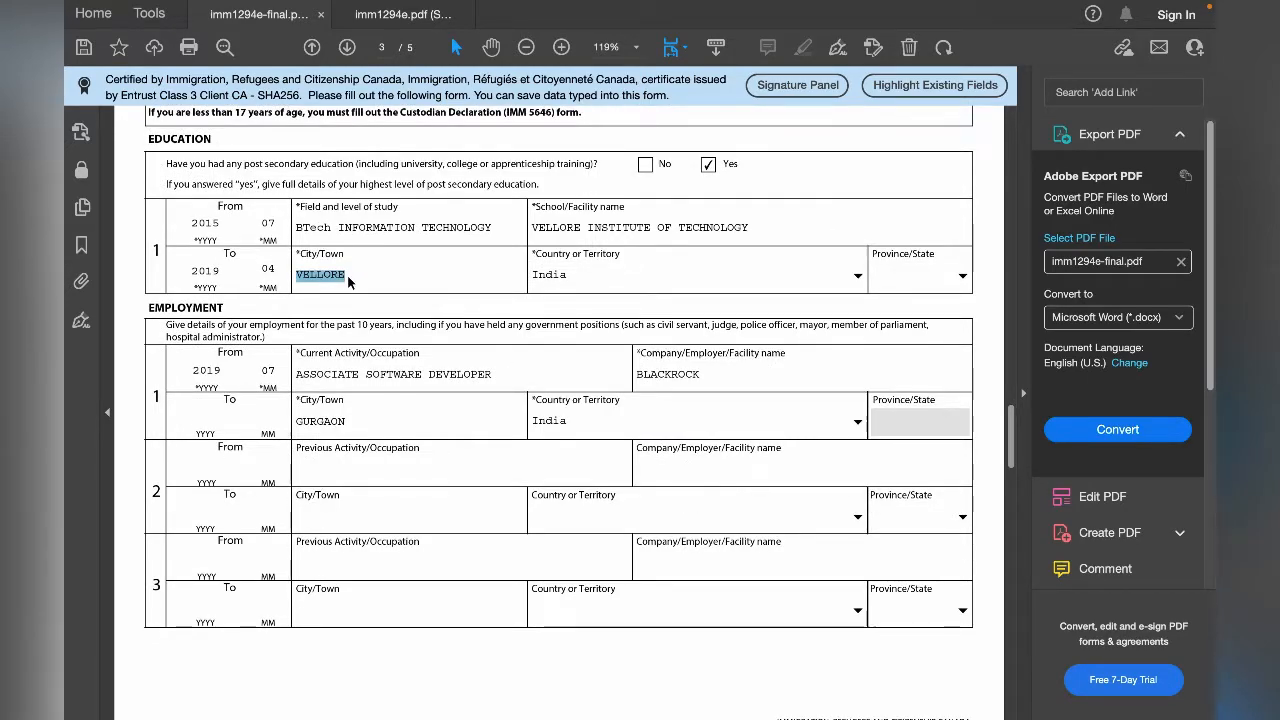
{"action": "left_click", "coordinate": [496, 312]}
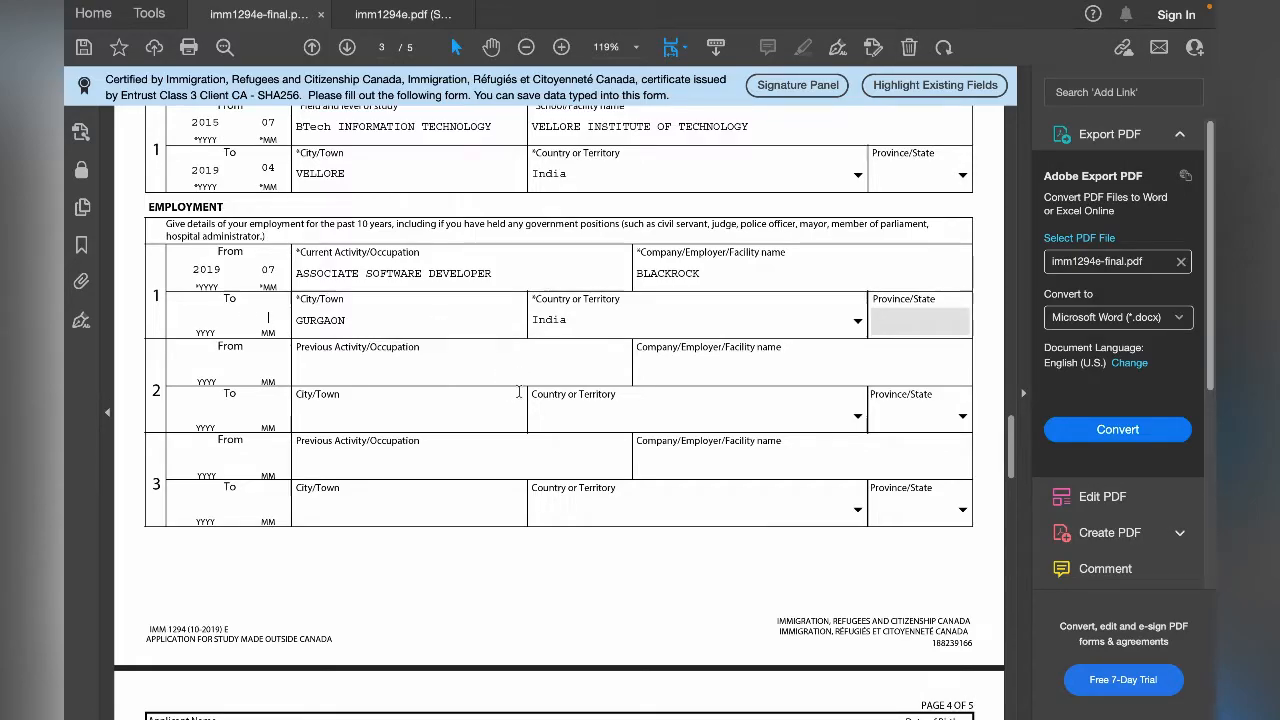
- Review the first record in the Employment section, checking the occupation, city and country entries
{"action": "scroll", "coordinate": [526, 398], "scroll_direction": "down", "scroll_amount": 2}
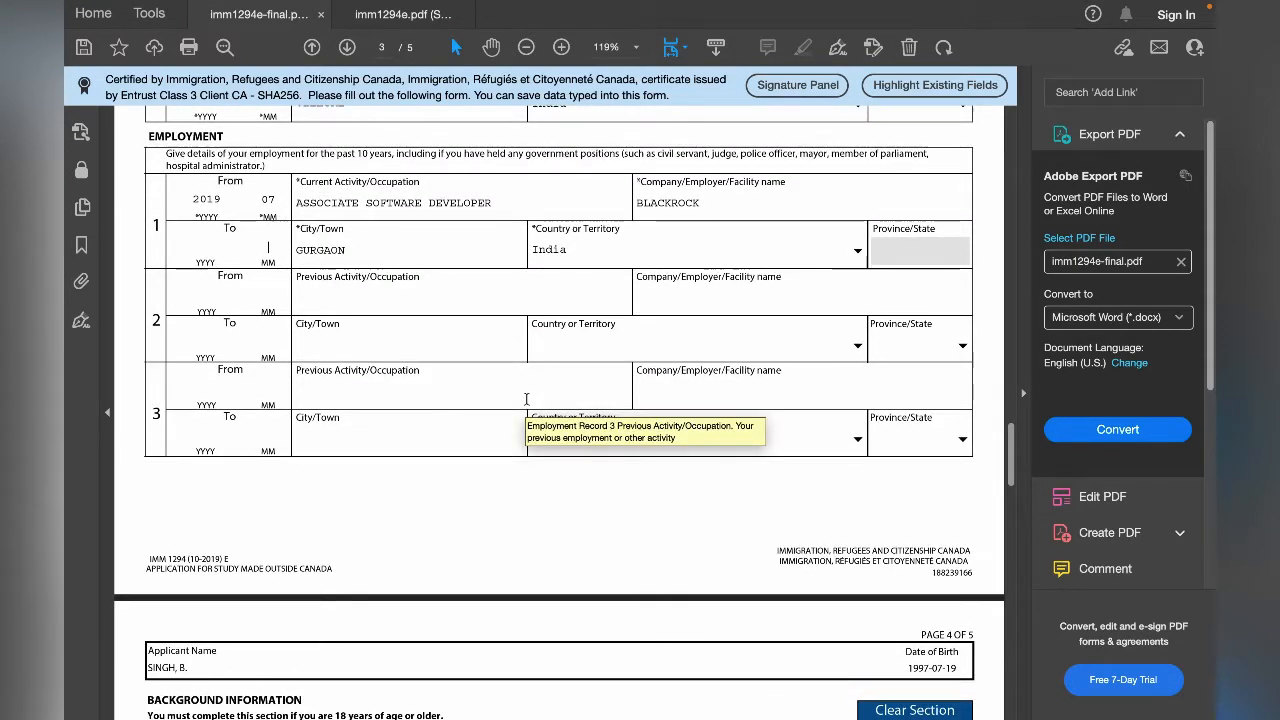
{"action": "scroll", "coordinate": [528, 405], "scroll_direction": "down", "scroll_amount": 2}
{"action": "scroll", "coordinate": [528, 405], "scroll_direction": "up", "scroll_amount": 3}
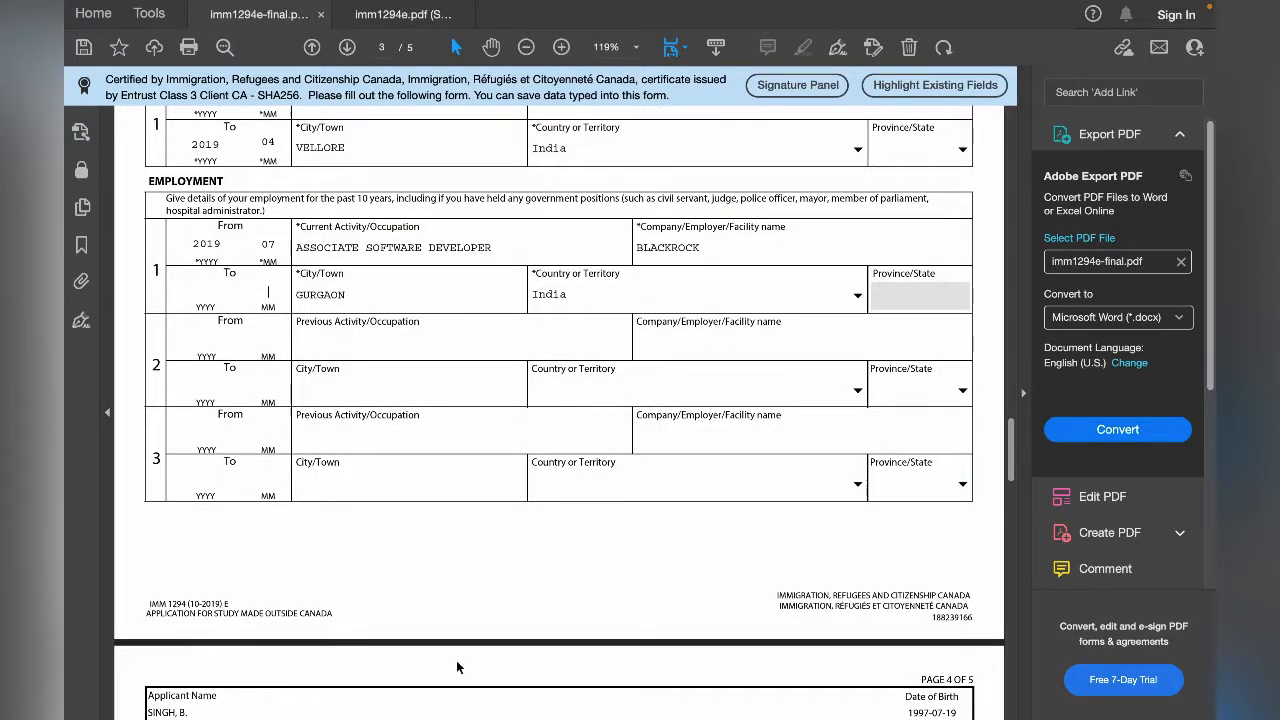
{"action": "scroll", "coordinate": [527, 502], "scroll_direction": "up", "scroll_amount": 1}
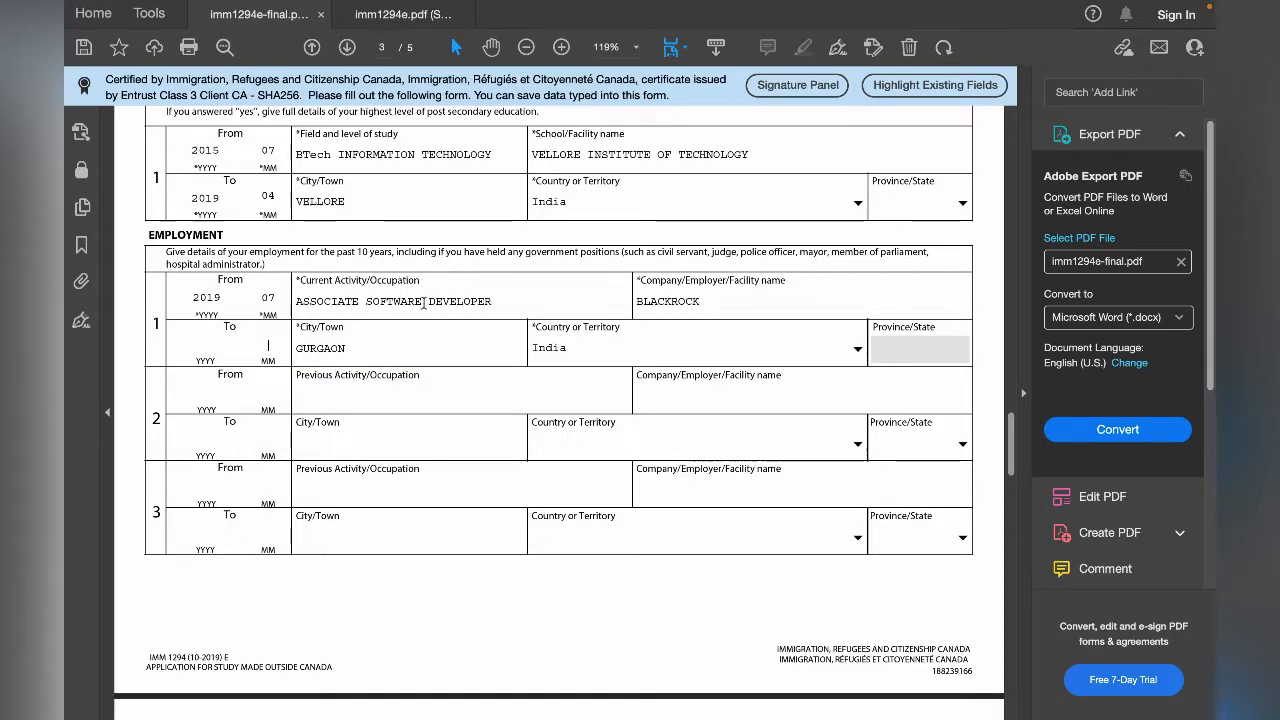
{"action": "double_click", "coordinate": [424, 303]}
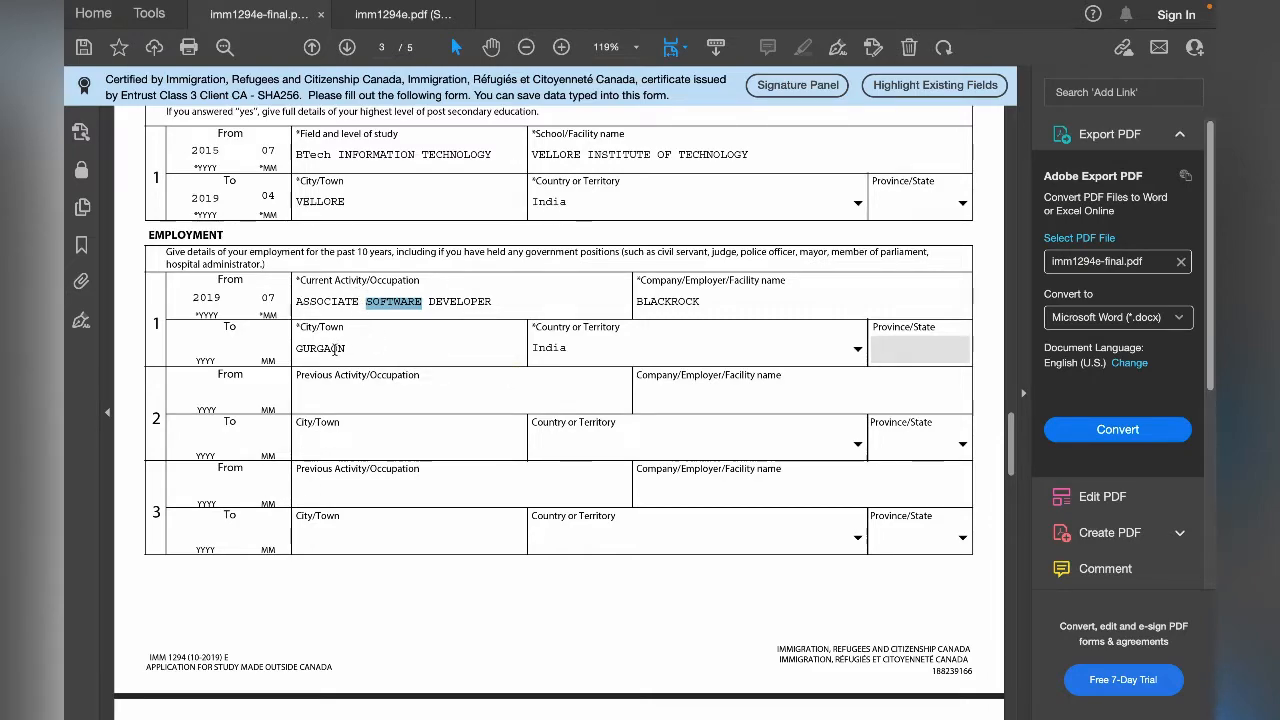
{"action": "double_click", "coordinate": [335, 348]}
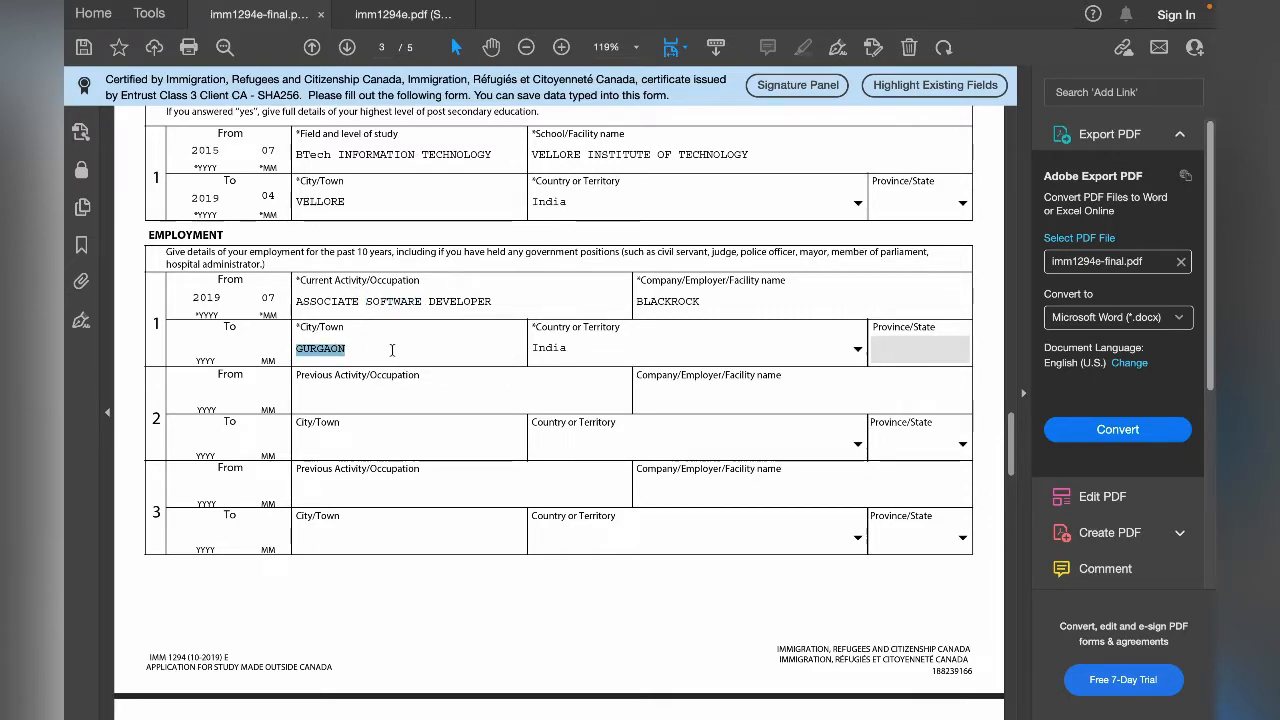
{"action": "left_click", "coordinate": [653, 354]}
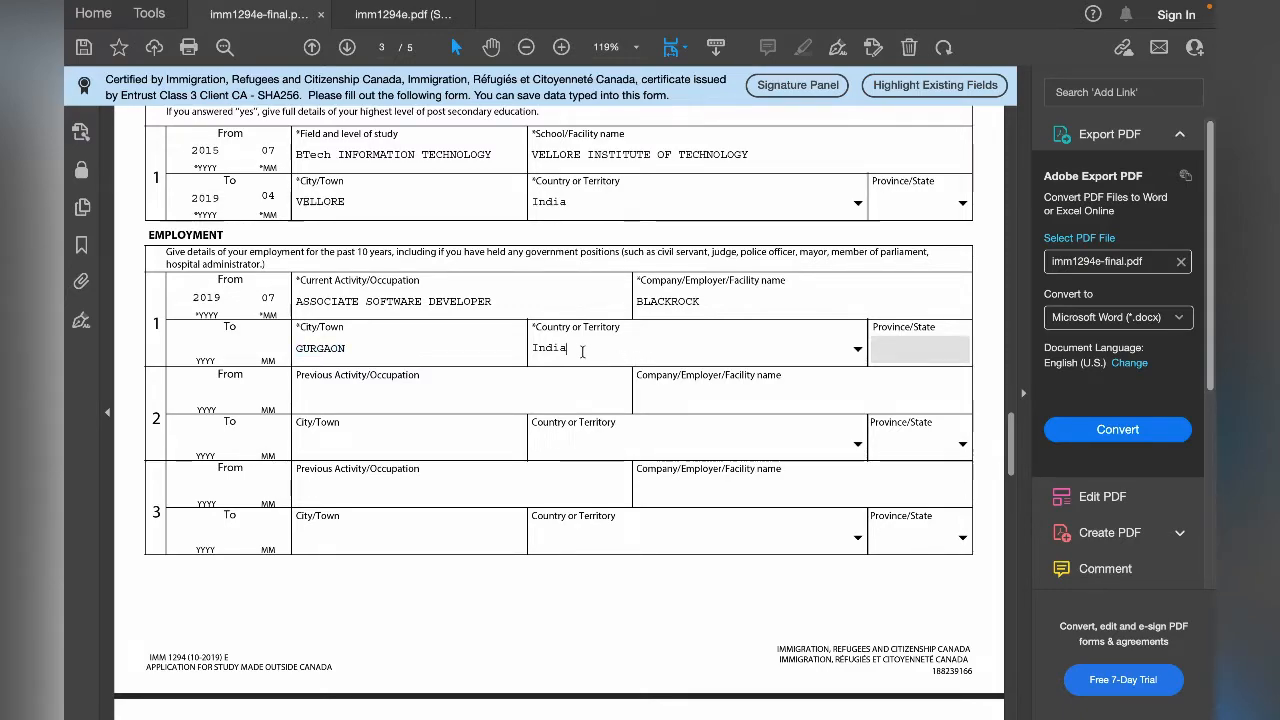
- Read through Background Information questions 1 to 6 on page 4 and check the answer marked for each
{"action": "scroll", "coordinate": [710, 240], "scroll_direction": "down", "scroll_amount": 2}
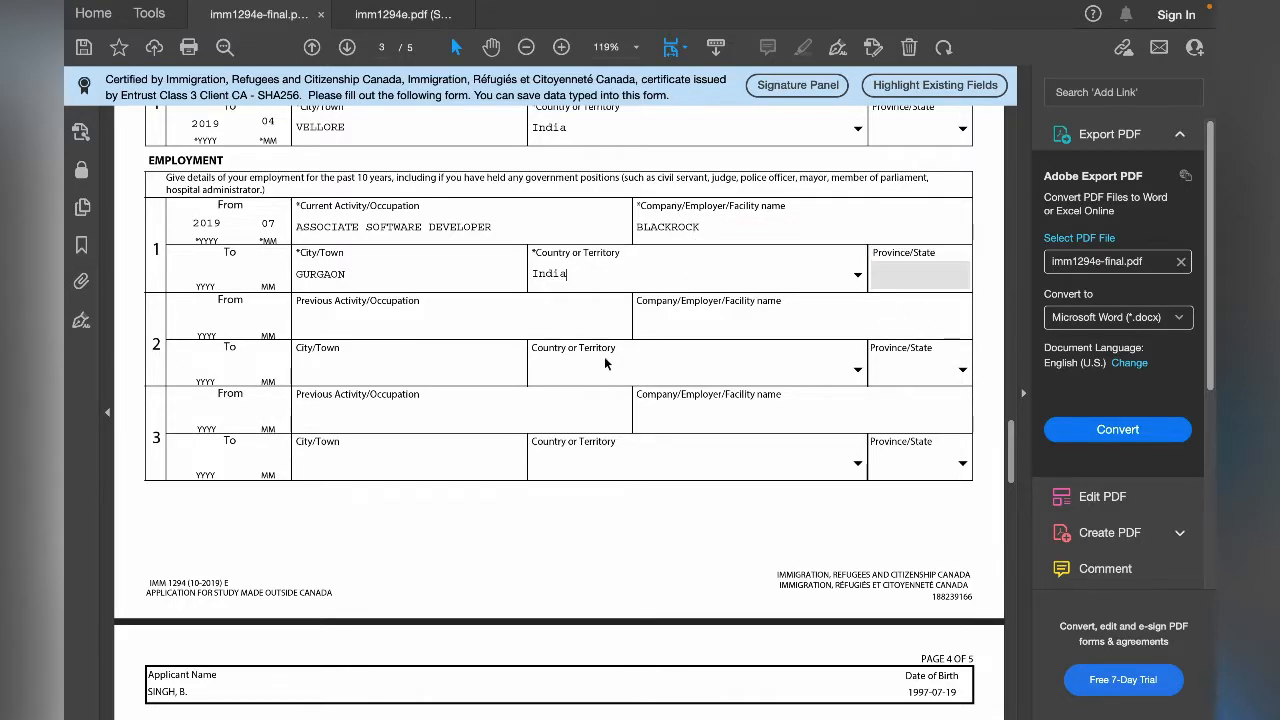
{"action": "scroll", "coordinate": [584, 388], "scroll_direction": "down", "scroll_amount": 1}
{"action": "scroll", "coordinate": [577, 462], "scroll_direction": "down", "scroll_amount": 10}
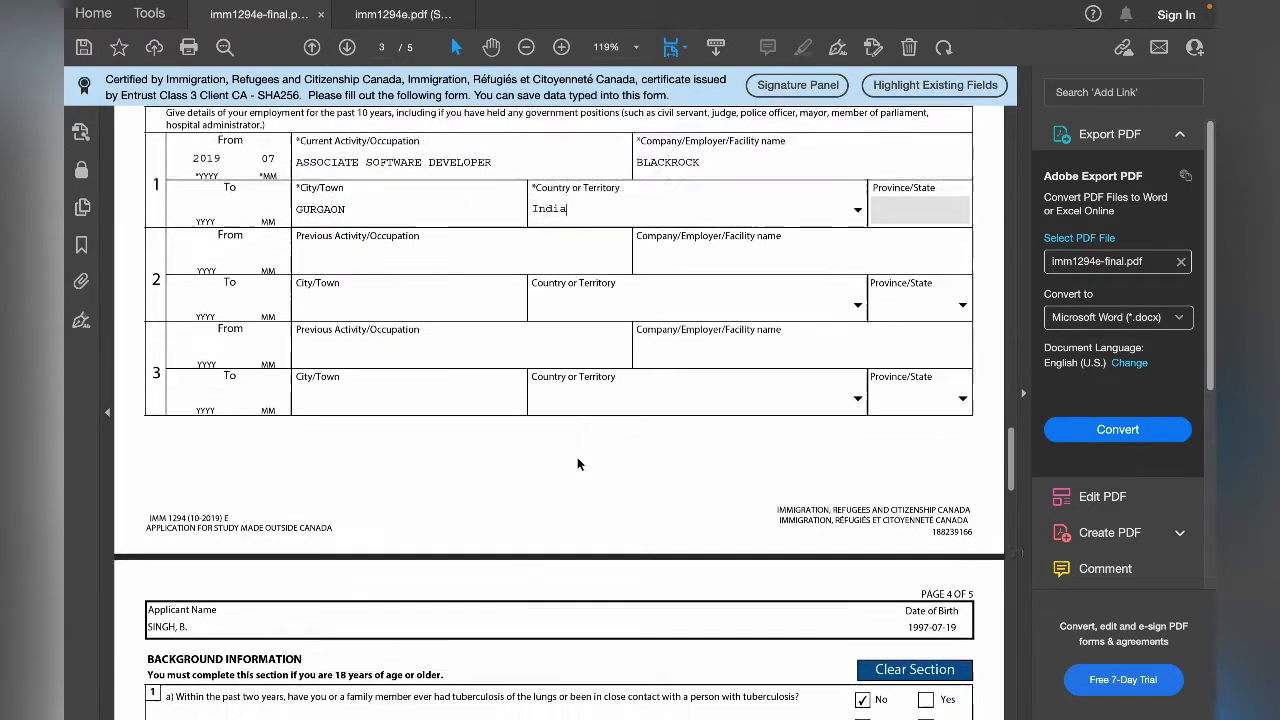
{"action": "scroll", "coordinate": [577, 464], "scroll_direction": "up", "scroll_amount": 1}
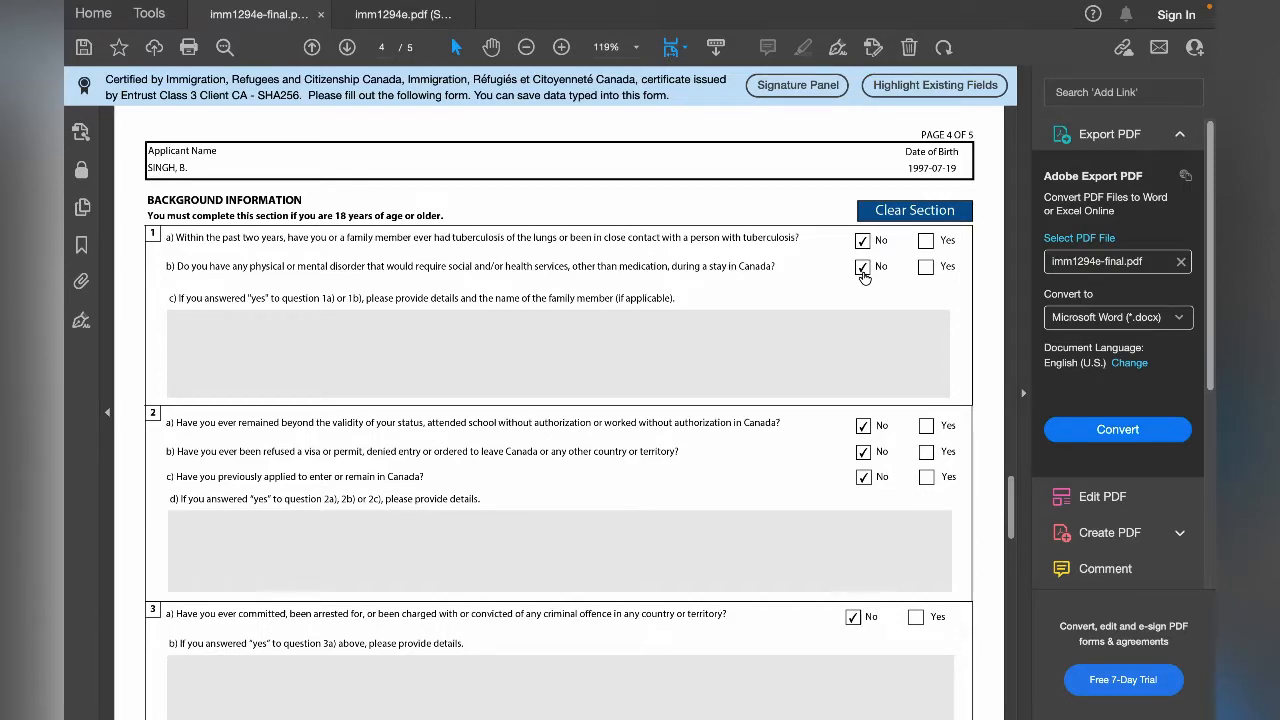
{"action": "scroll", "coordinate": [793, 296], "scroll_direction": "down", "scroll_amount": 4}
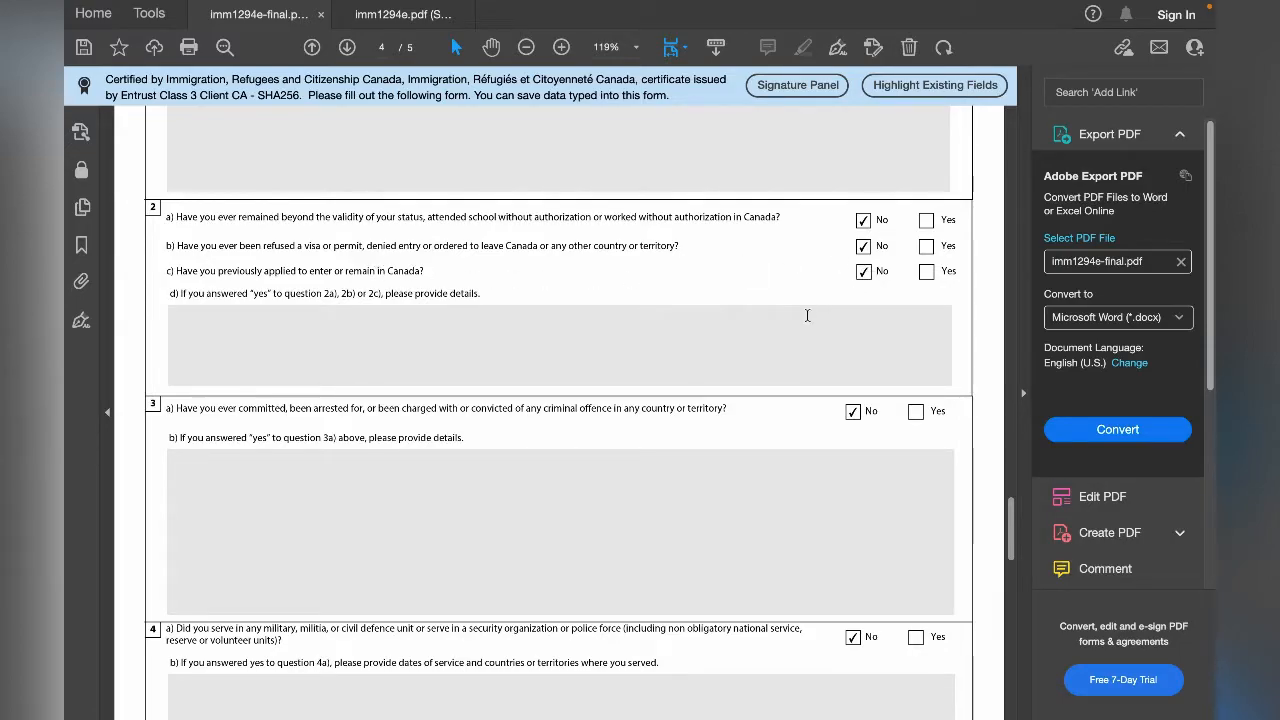
{"action": "scroll", "coordinate": [807, 315], "scroll_direction": "down", "scroll_amount": 5}
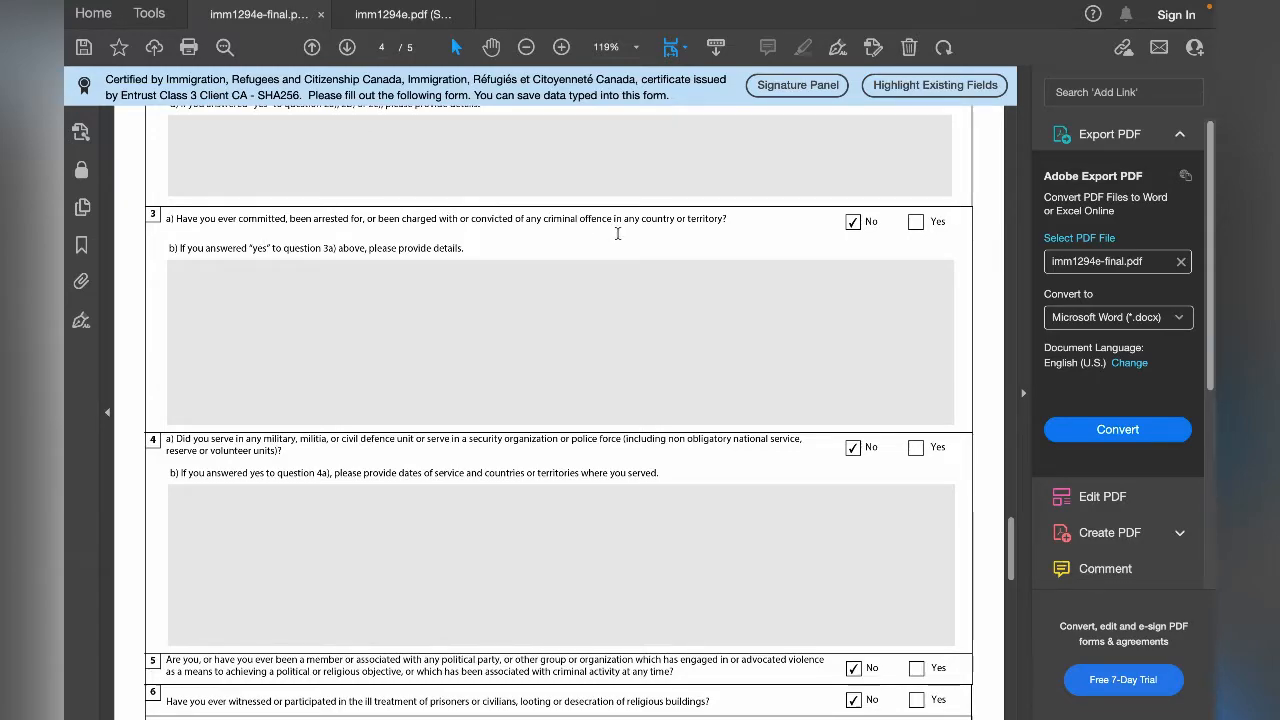
{"action": "scroll", "coordinate": [698, 248], "scroll_direction": "down", "scroll_amount": 1}
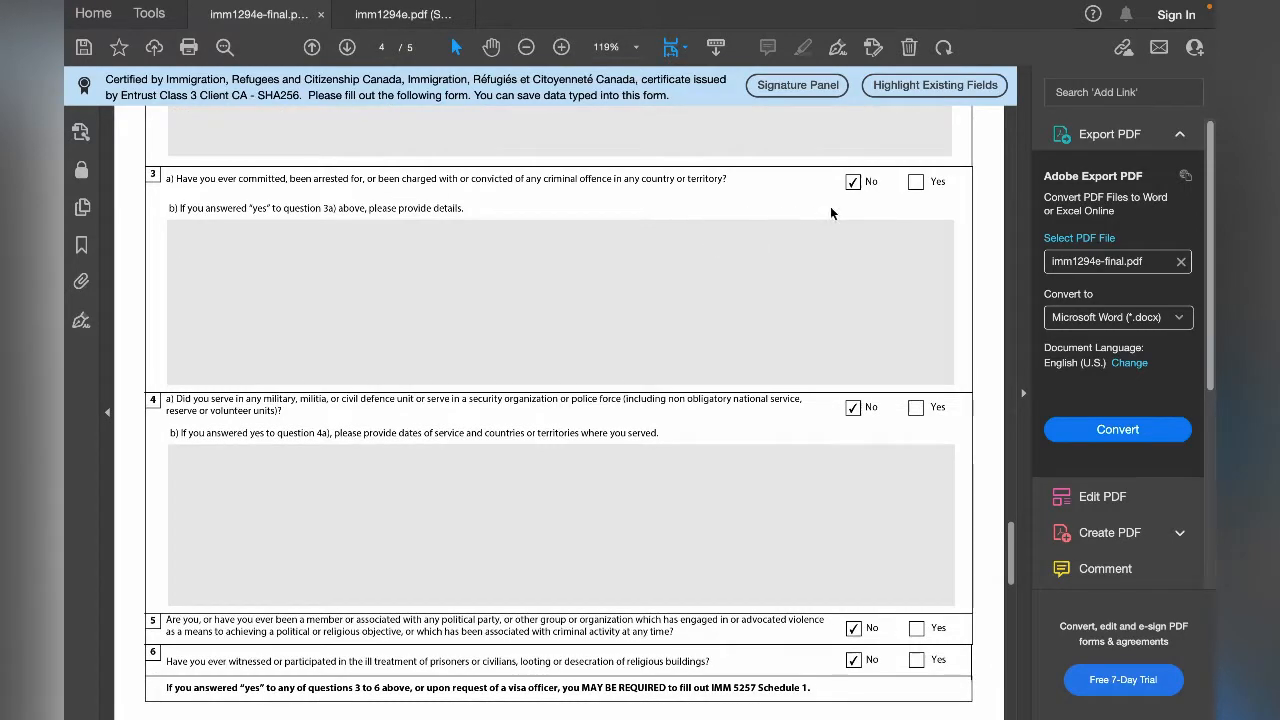
{"action": "scroll", "coordinate": [695, 270], "scroll_direction": "down", "scroll_amount": 3}
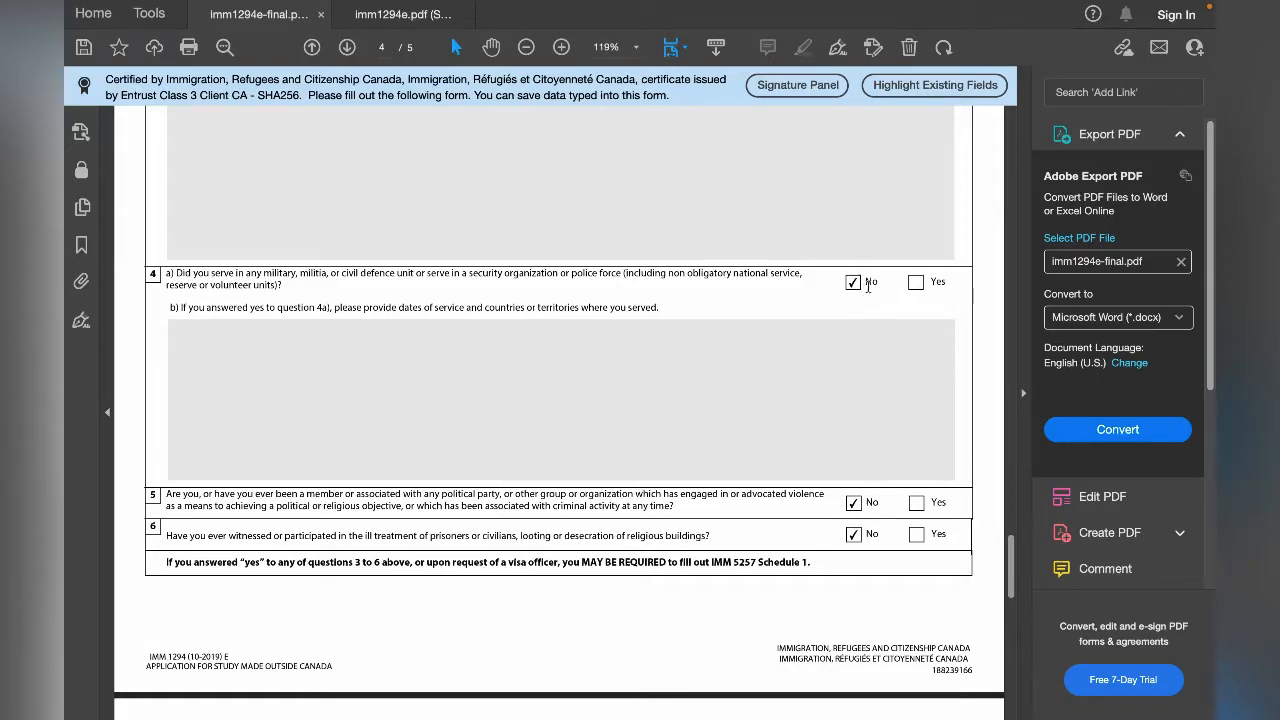
- Read the note below Background Information question 6 on when IMM 5257 Schedule 1 is required
{"action": "scroll", "coordinate": [788, 361], "scroll_direction": "down", "scroll_amount": 2}
{"action": "scroll", "coordinate": [788, 361], "scroll_direction": "down", "scroll_amount": 4}
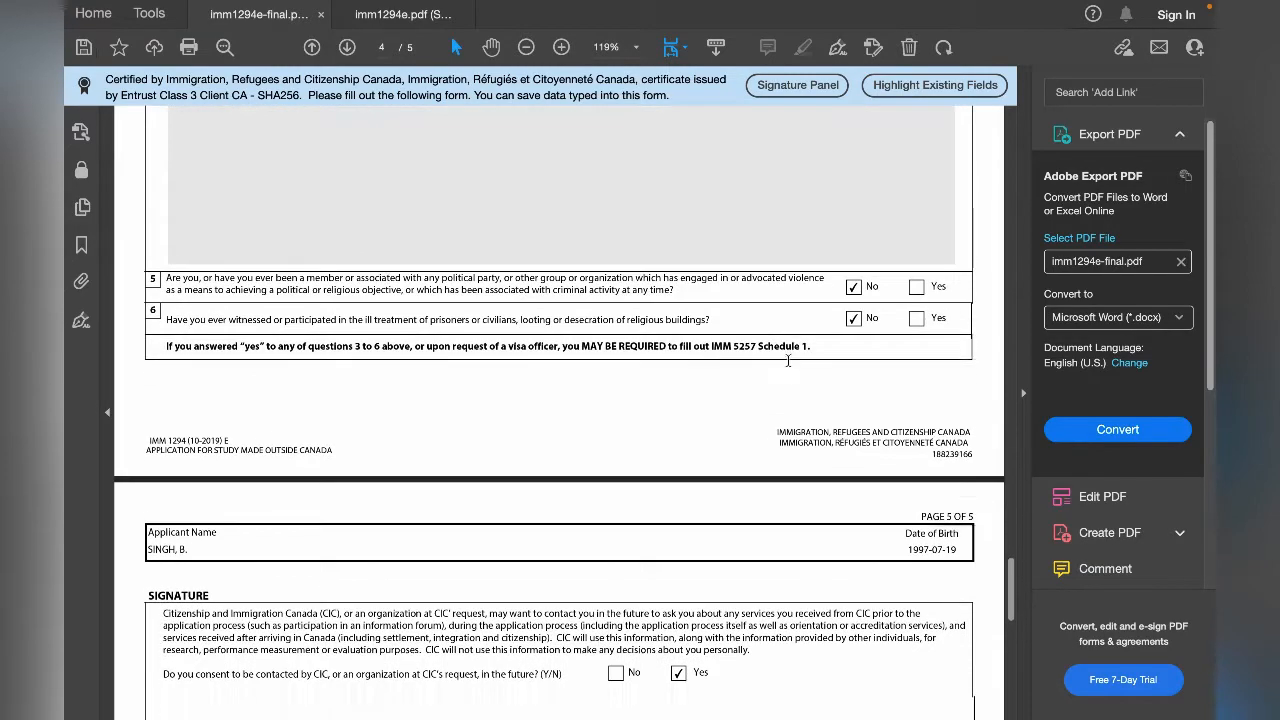
{"action": "scroll", "coordinate": [788, 366], "scroll_direction": "down", "scroll_amount": 1}
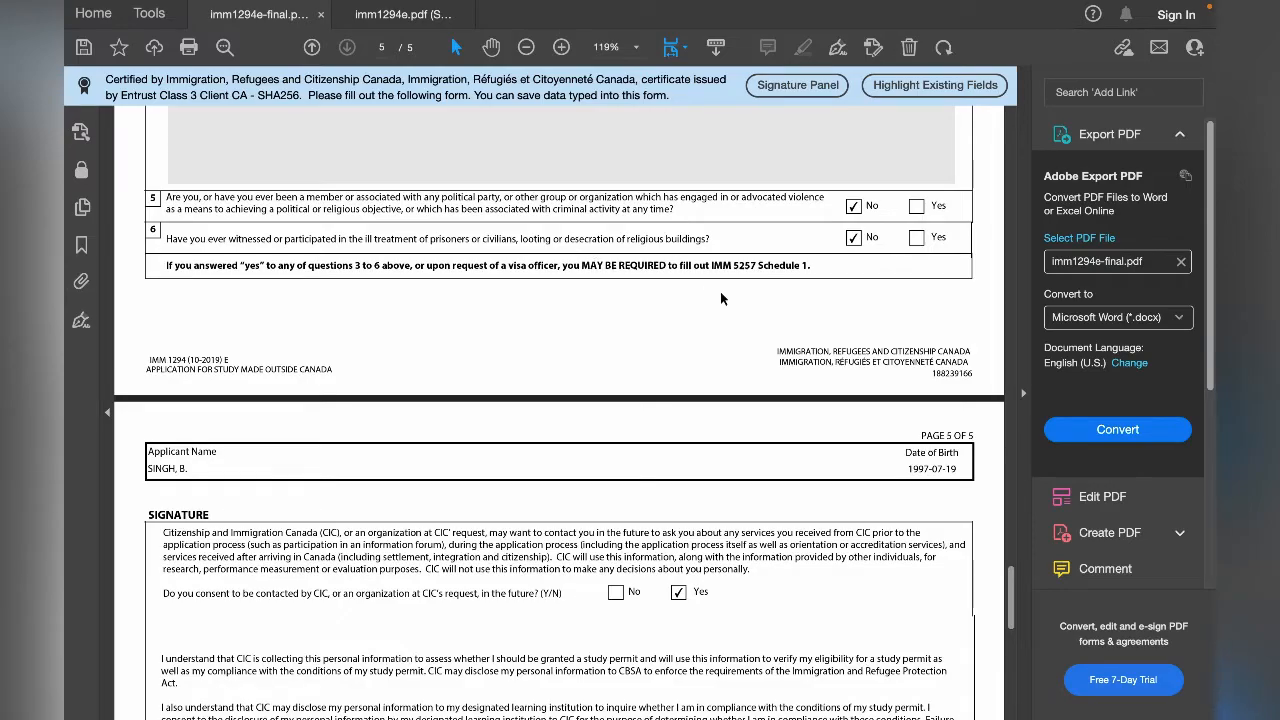
{"action": "scroll", "coordinate": [720, 298], "scroll_direction": "down", "scroll_amount": 1}
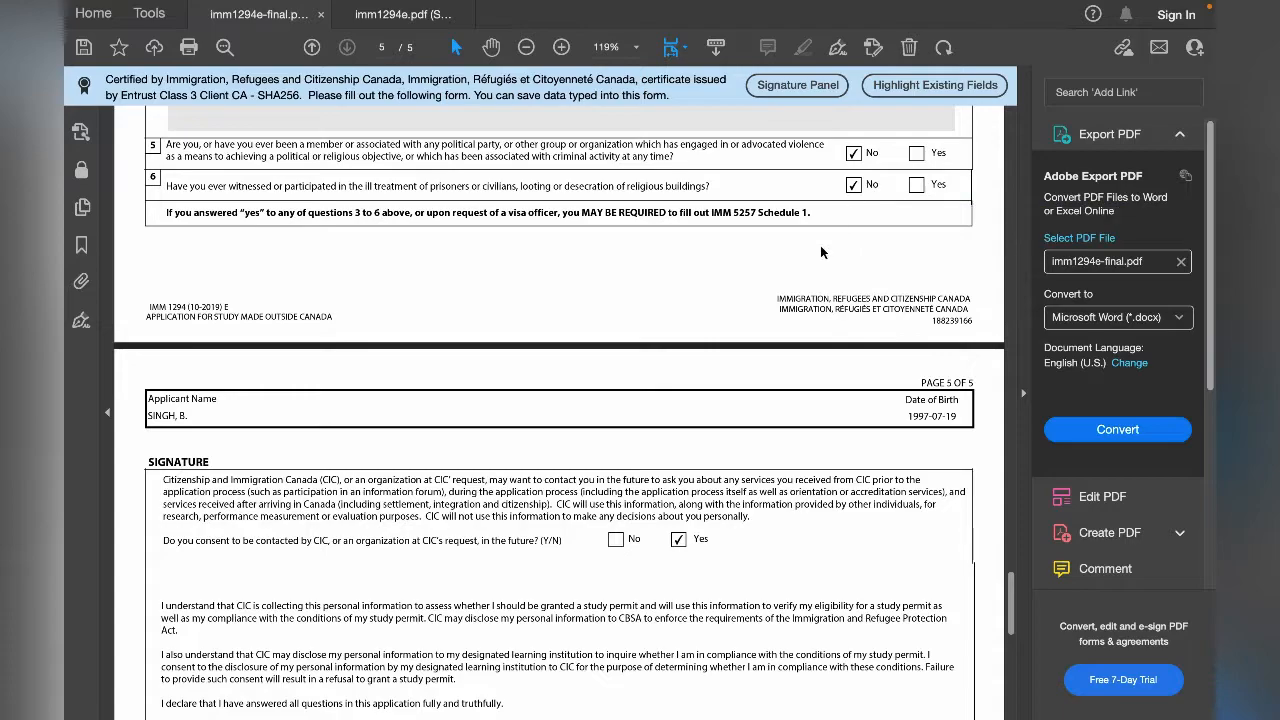
{"action": "scroll", "coordinate": [828, 240], "scroll_direction": "up", "scroll_amount": 5}
{"action": "scroll", "coordinate": [617, 392], "scroll_direction": "up", "scroll_amount": 2}
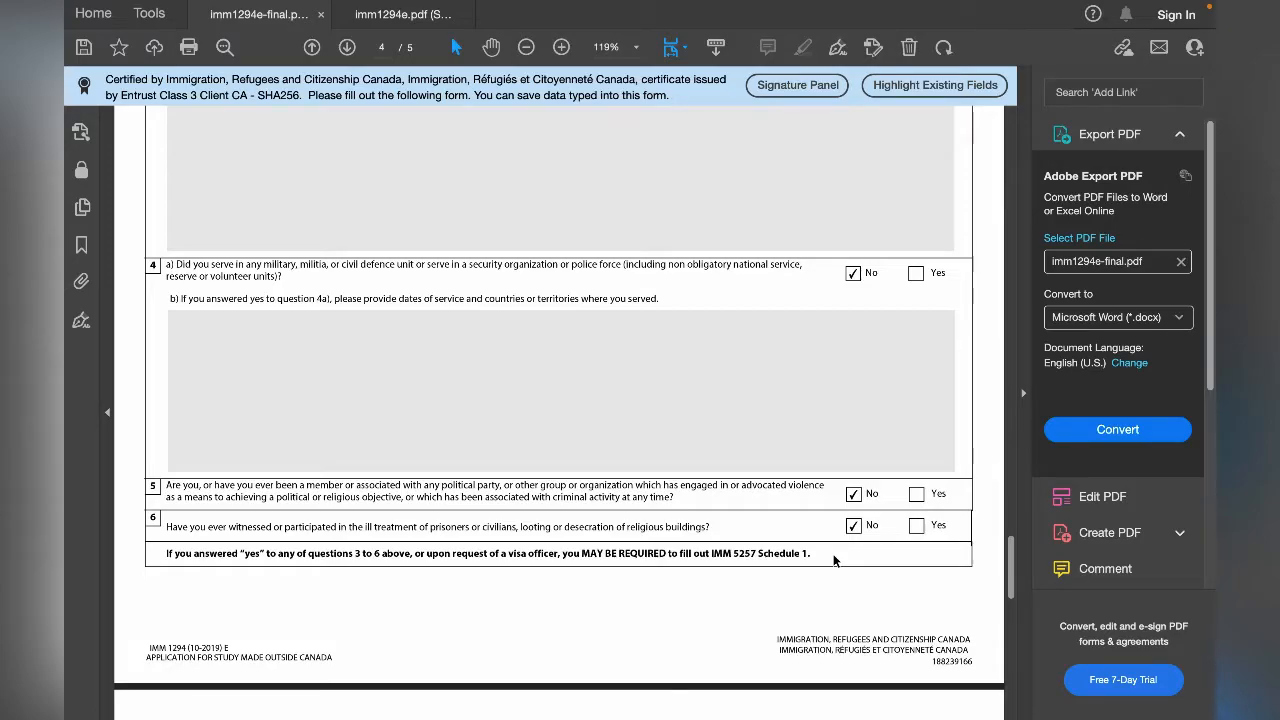
{"action": "scroll", "coordinate": [796, 470], "scroll_direction": "down", "scroll_amount": 2}
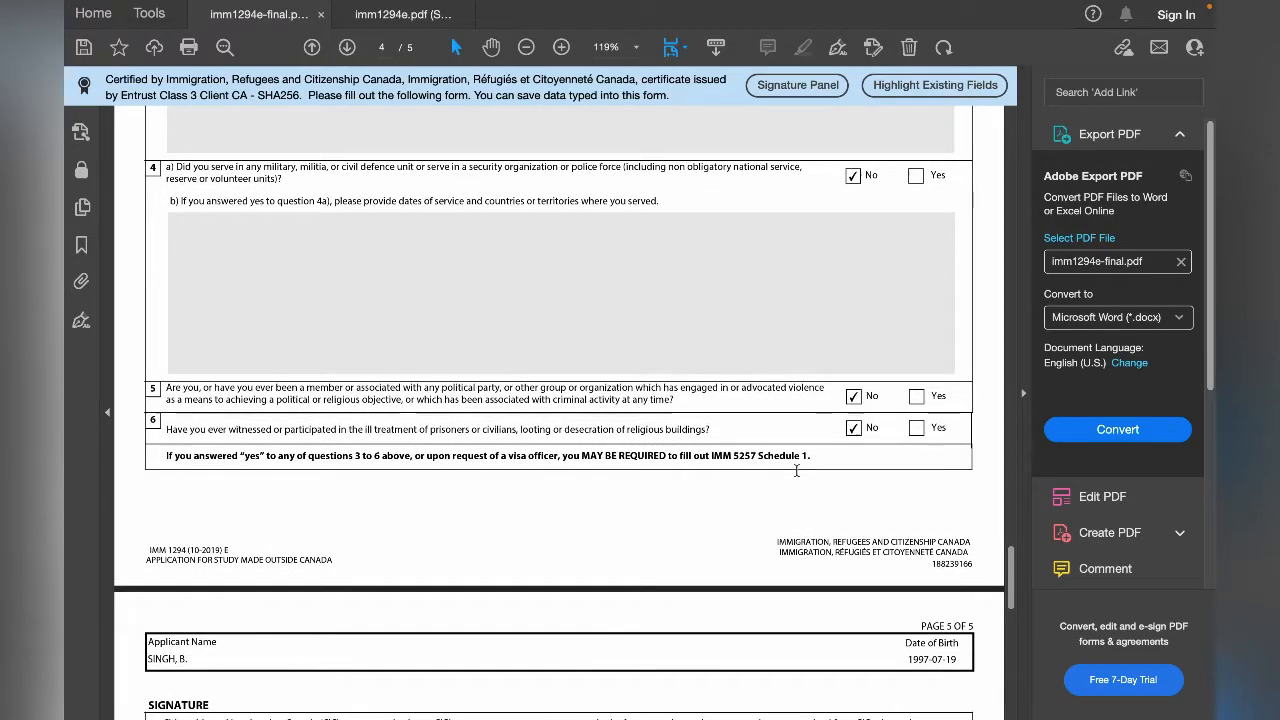
- Review the Signature section on page 5, checking the contact consent answer, the applicant's signature and the date
{"action": "scroll", "coordinate": [796, 470], "scroll_direction": "down", "scroll_amount": 5}
{"action": "scroll", "coordinate": [823, 536], "scroll_direction": "down", "scroll_amount": 6}
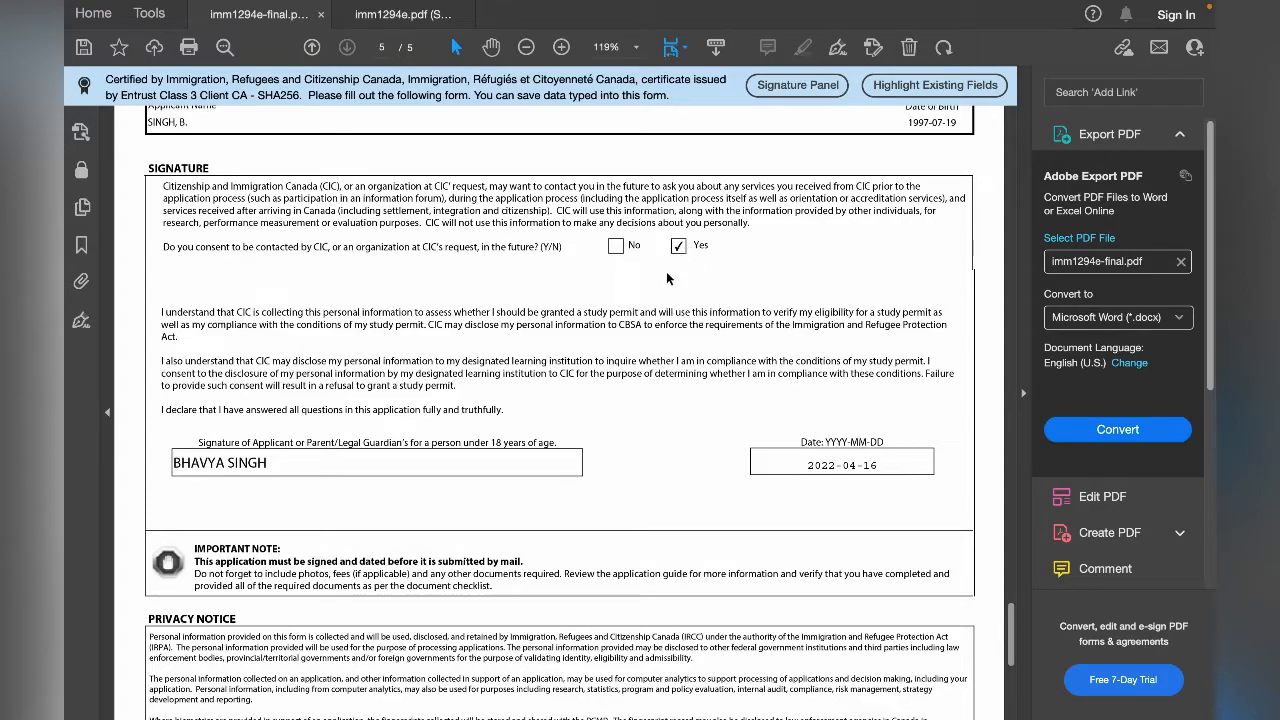
{"action": "scroll", "coordinate": [605, 299], "scroll_direction": "down", "scroll_amount": 3}
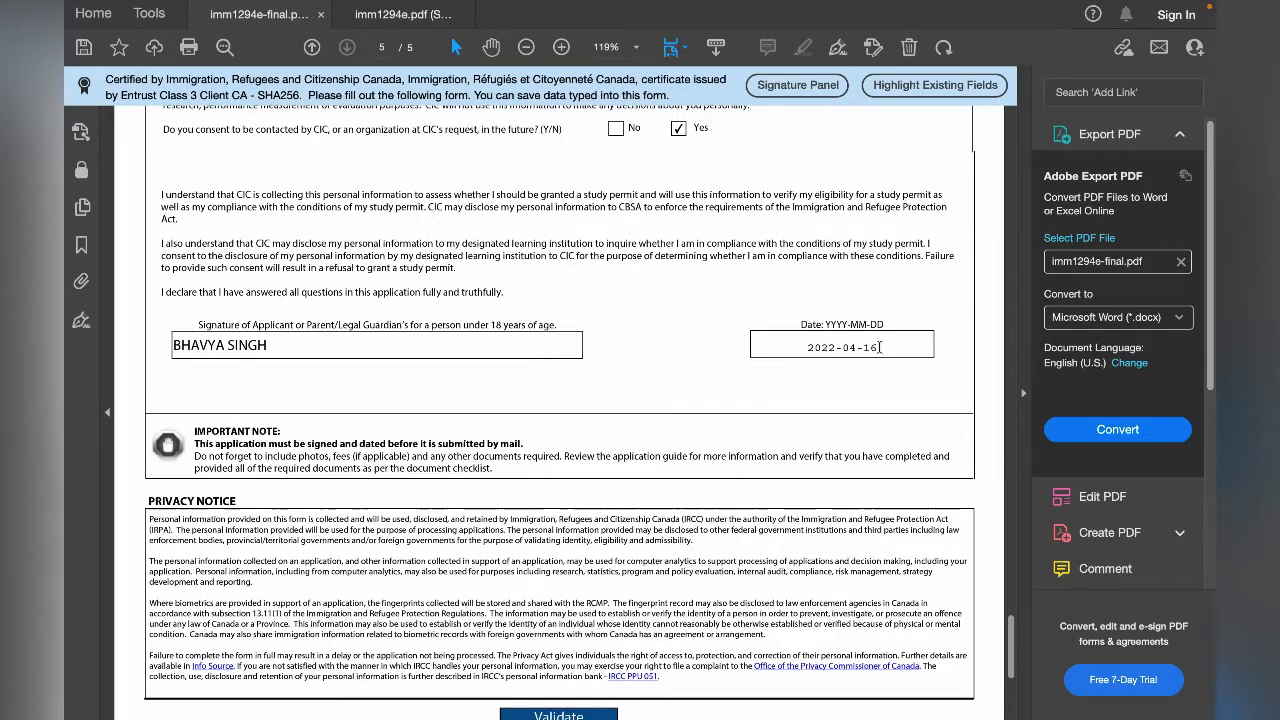
- Validate the completed application form from the end of page 5 and acknowledge the validation message
{"action": "scroll", "coordinate": [616, 492], "scroll_direction": "down", "scroll_amount": 4}
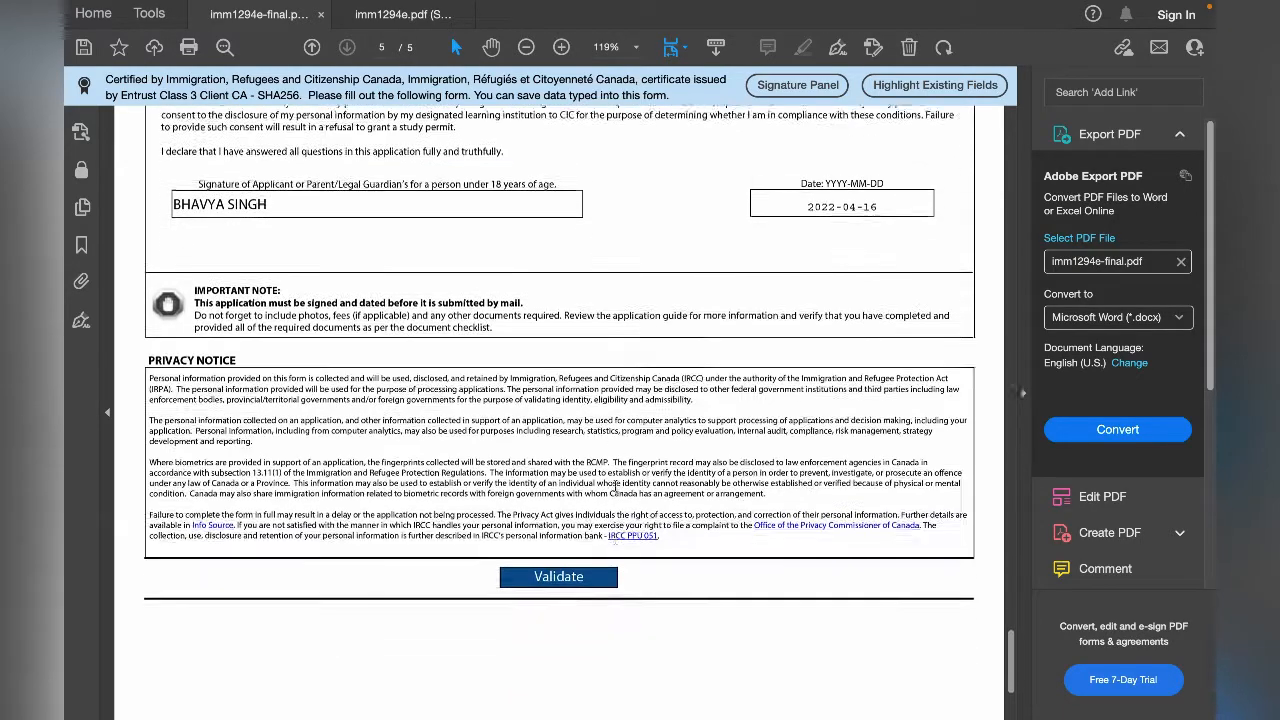
{"action": "scroll", "coordinate": [615, 488], "scroll_direction": "up", "scroll_amount": 1}
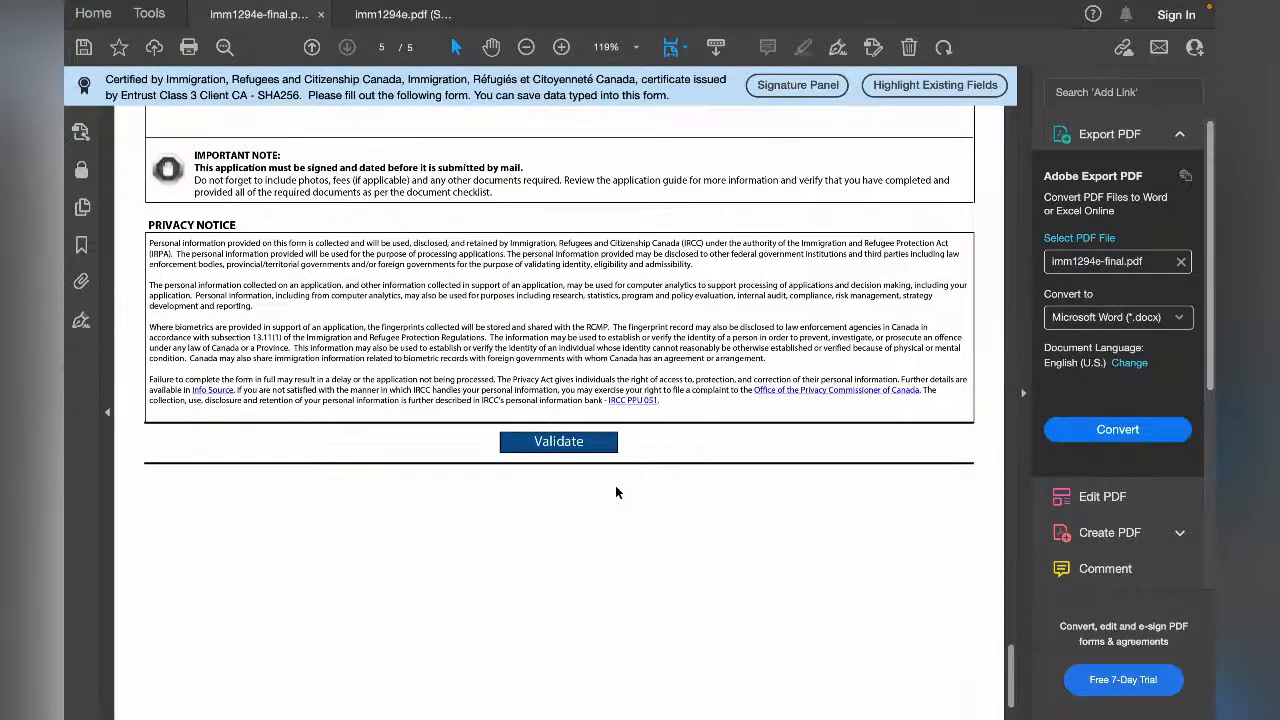
{"action": "left_click", "coordinate": [575, 447]}
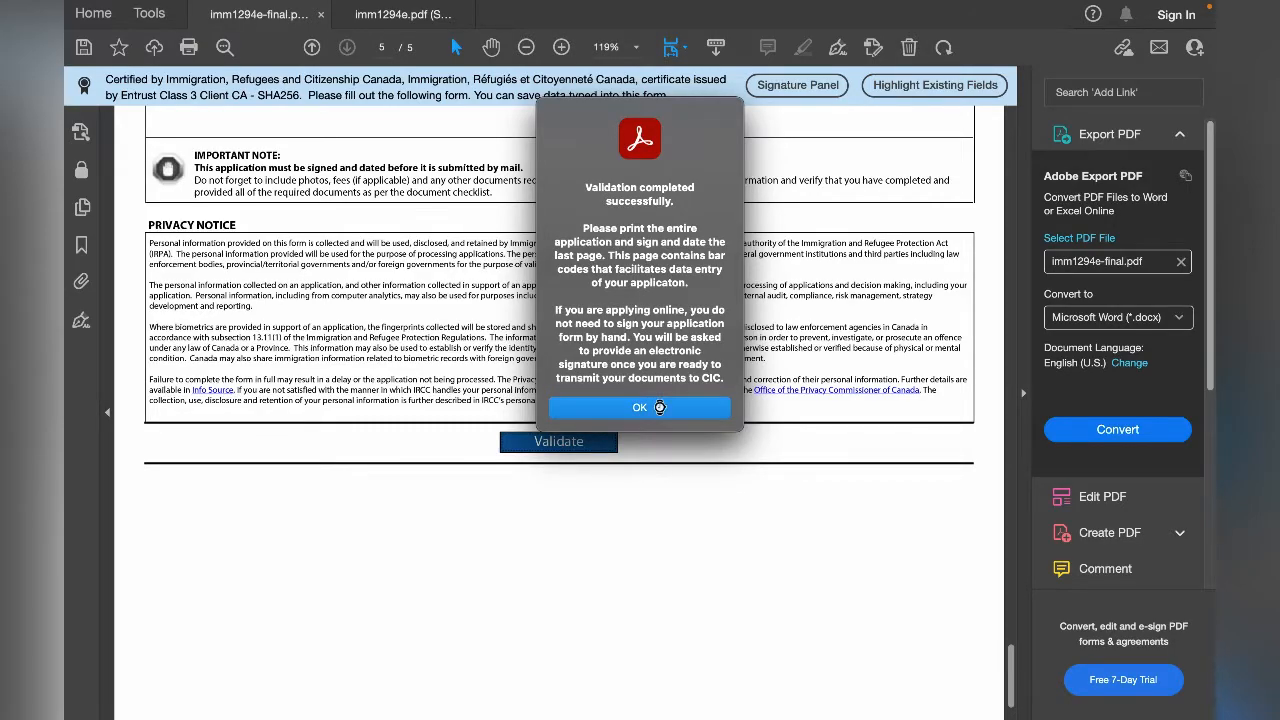
{"action": "left_click", "coordinate": [639, 408]}
- Check the signature page, the Validated field on page 1 and the last page of the form after validation
{"action": "scroll", "coordinate": [659, 412], "scroll_direction": "up", "scroll_amount": 3}
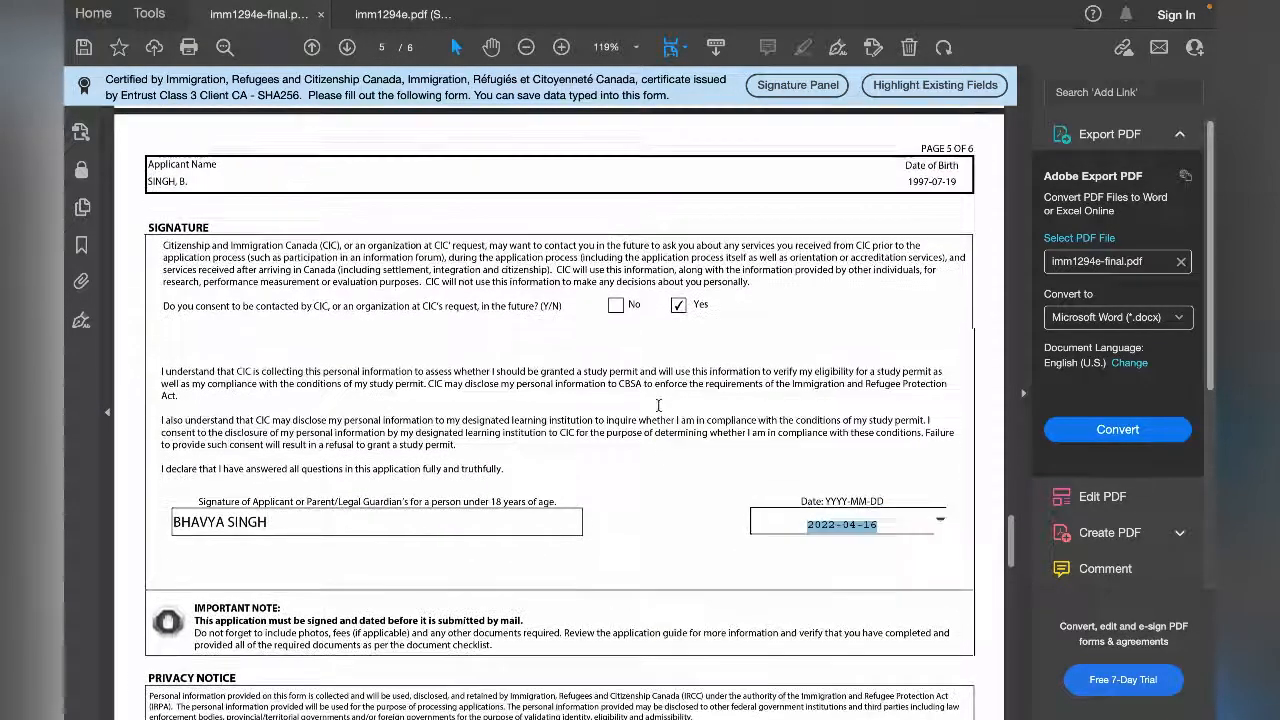
{"action": "scroll", "coordinate": [659, 412], "scroll_direction": "down", "scroll_amount": 4}
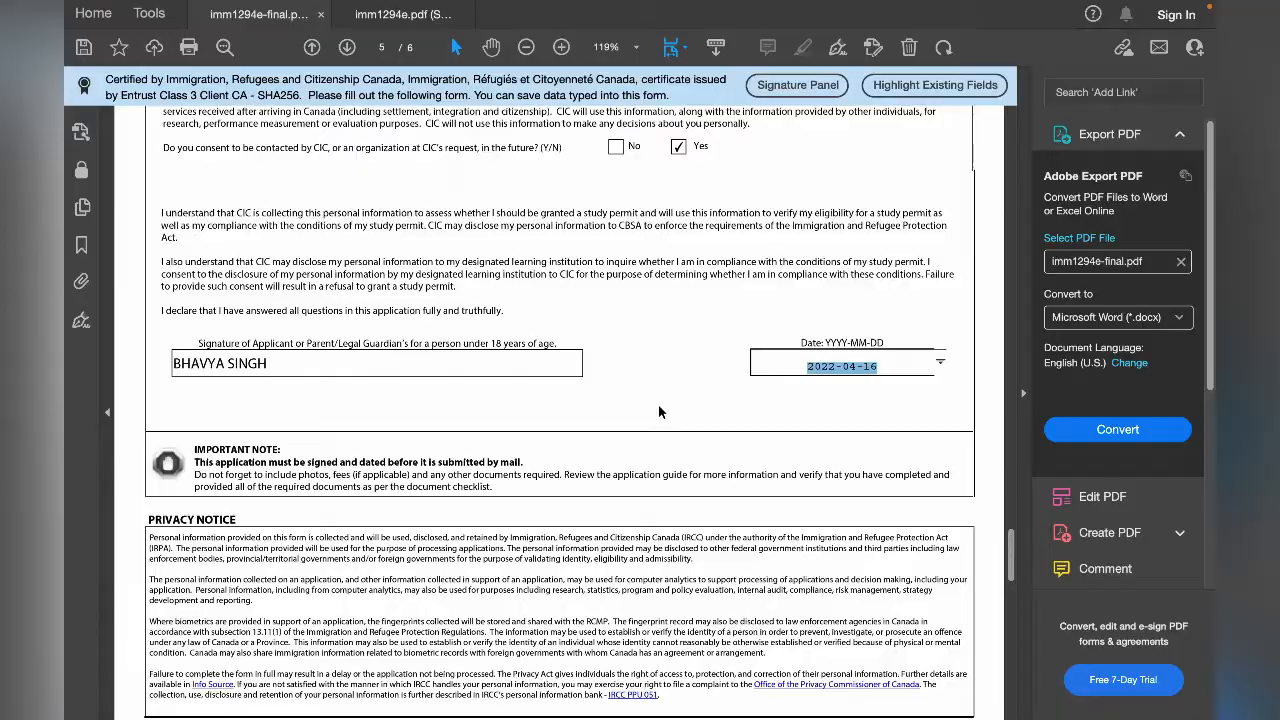
{"action": "scroll", "coordinate": [658, 404], "scroll_direction": "down", "scroll_amount": 5}
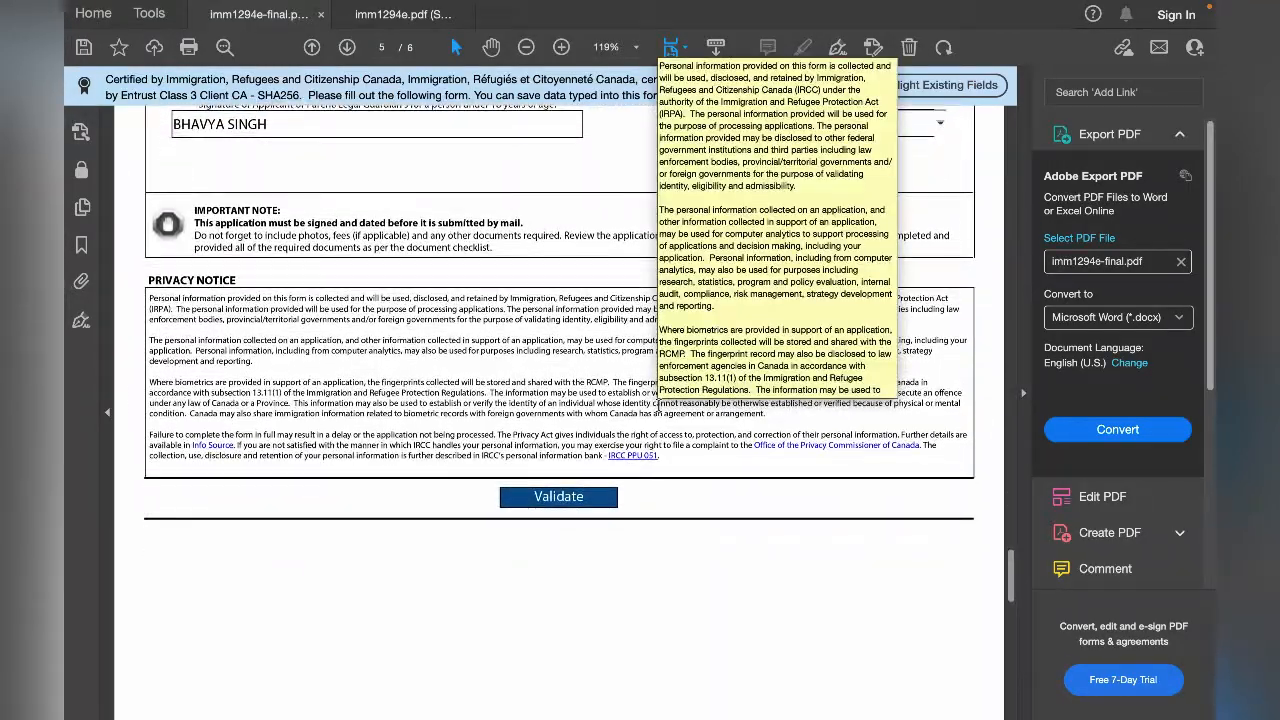
{"action": "scroll", "coordinate": [658, 404], "scroll_direction": "up", "scroll_amount": 20}
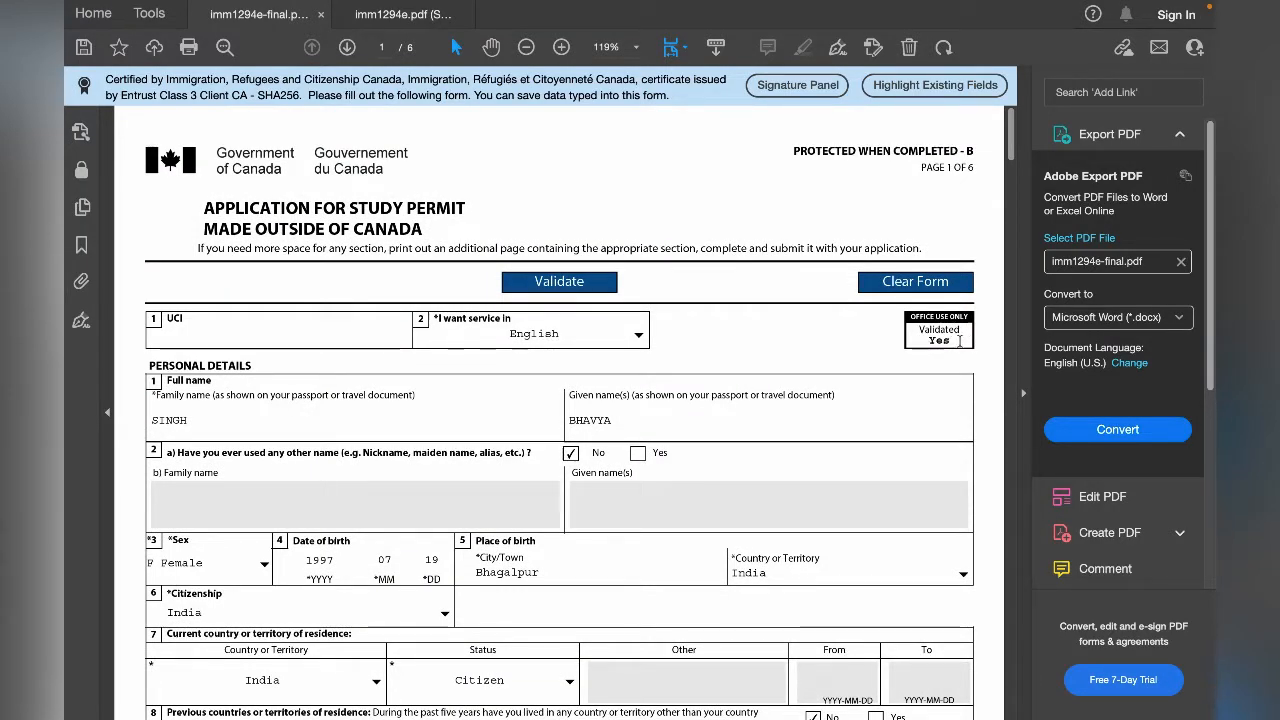
{"action": "scroll", "coordinate": [952, 355], "scroll_direction": "down", "scroll_amount": 20}
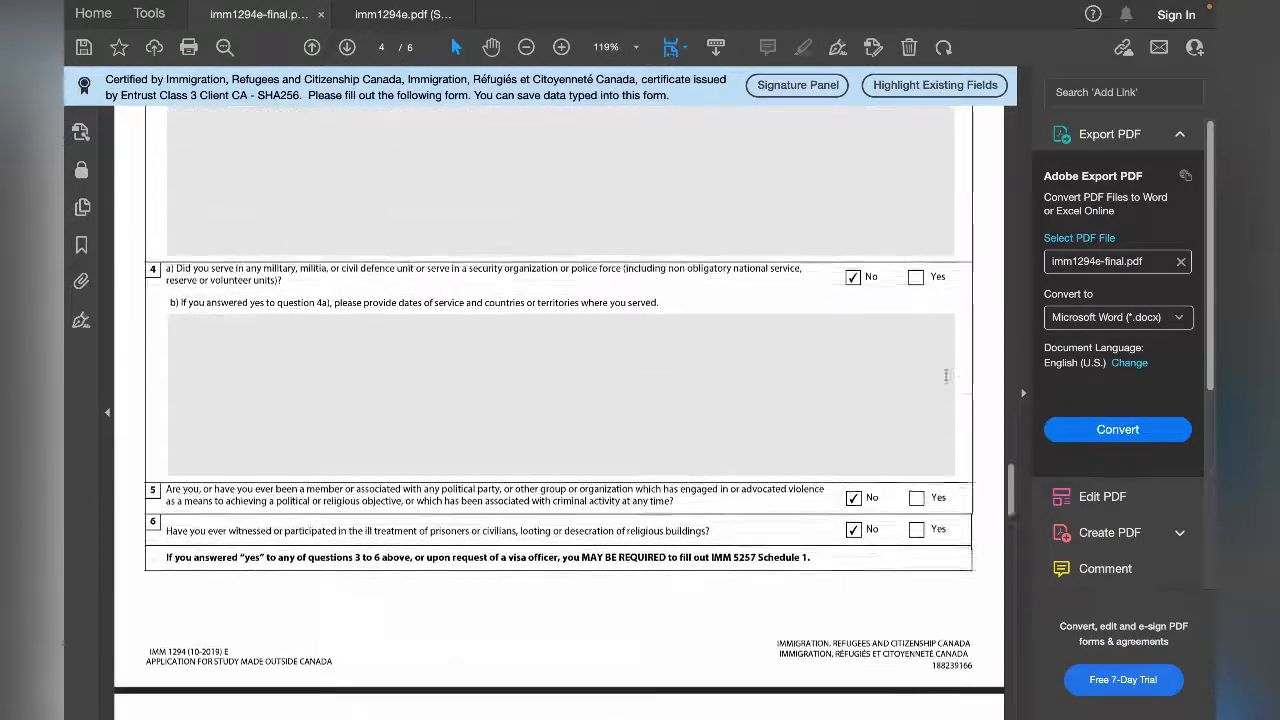
{"action": "scroll", "coordinate": [945, 375], "scroll_direction": "down", "scroll_amount": 15}
{"action": "scroll", "coordinate": [947, 381], "scroll_direction": "up", "scroll_amount": 10}
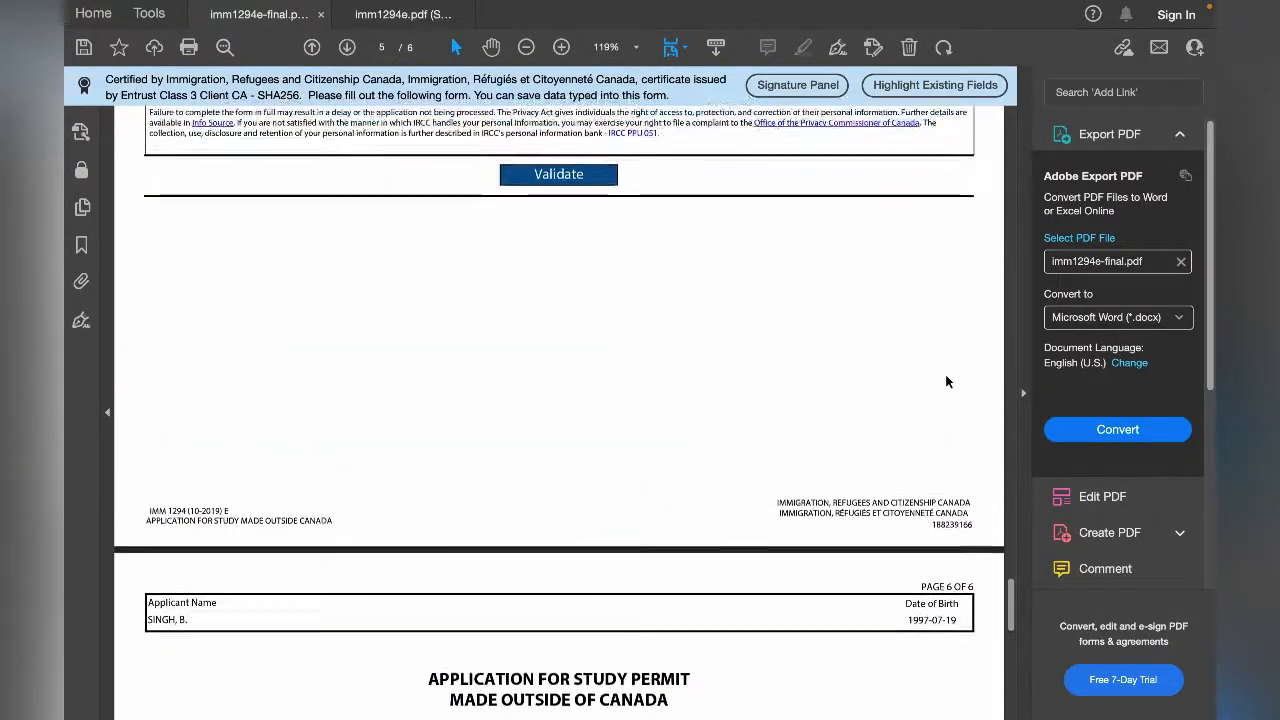